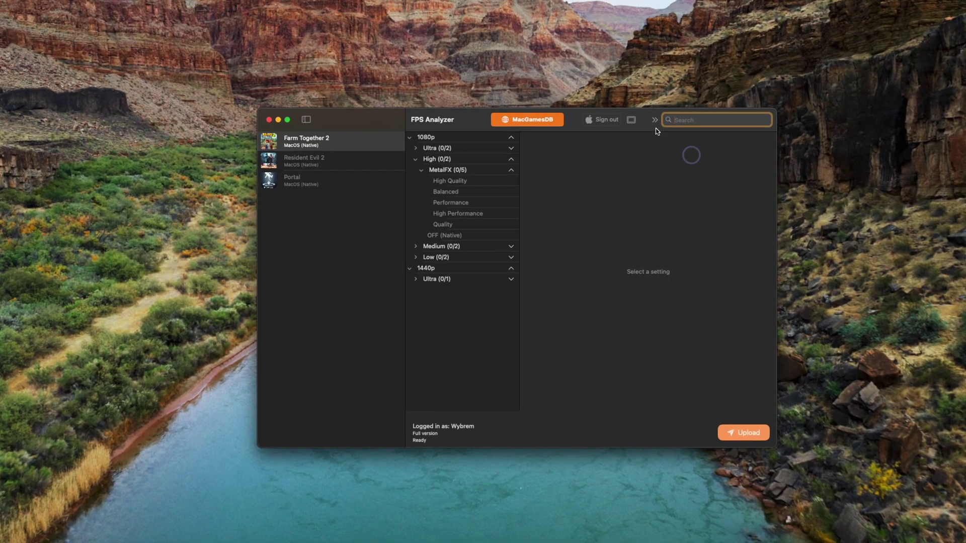
Step: Reveal the toolbar actions hidden beside the search field, including the add button
{"action": "left_click", "coordinate": [654, 125]}
{"action": "left_click", "coordinate": [760, 124]}
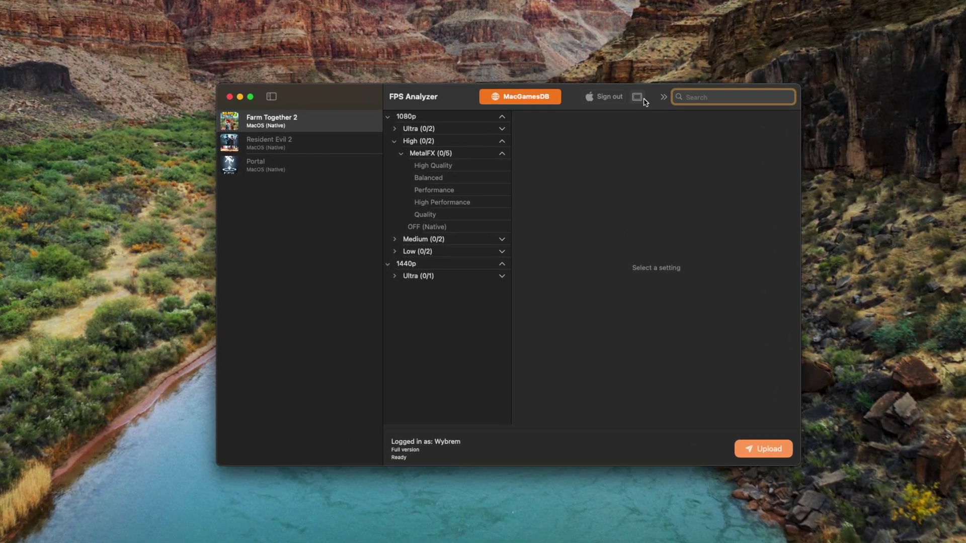
{"action": "left_click", "coordinate": [661, 107]}
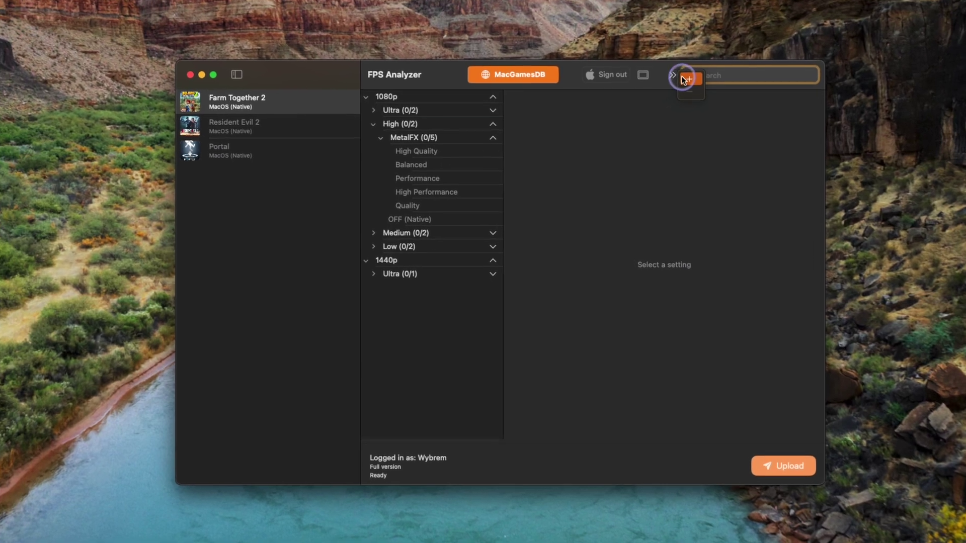
{"action": "left_click", "coordinate": [671, 90]}
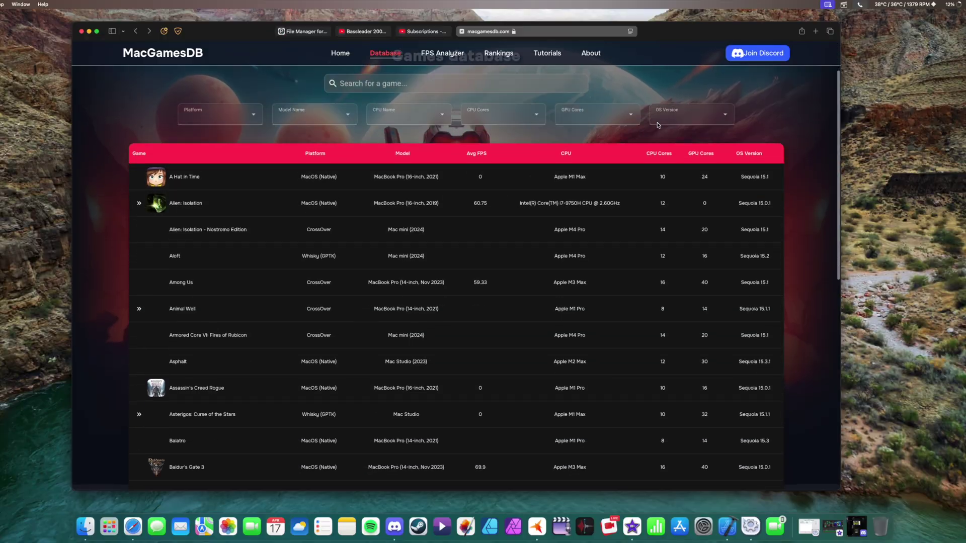
Step: Switch to the browser and open the native macOS Control Ultimate Edition entry in the Mac games database
{"action": "scroll", "coordinate": [524, 226], "scroll_direction": "down", "scroll_amount": 10}
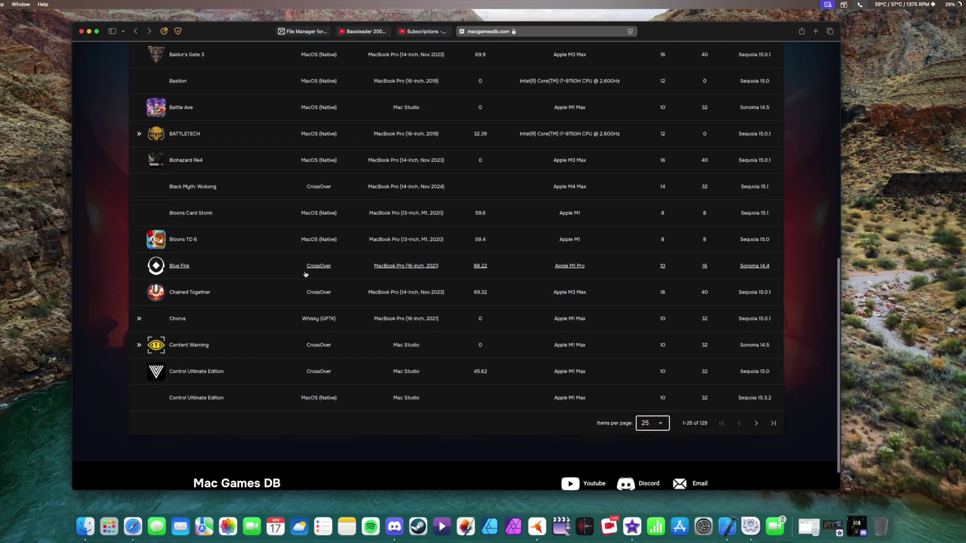
{"action": "scroll", "coordinate": [306, 274], "scroll_direction": "down", "scroll_amount": 2}
{"action": "left_click", "coordinate": [196, 386]}
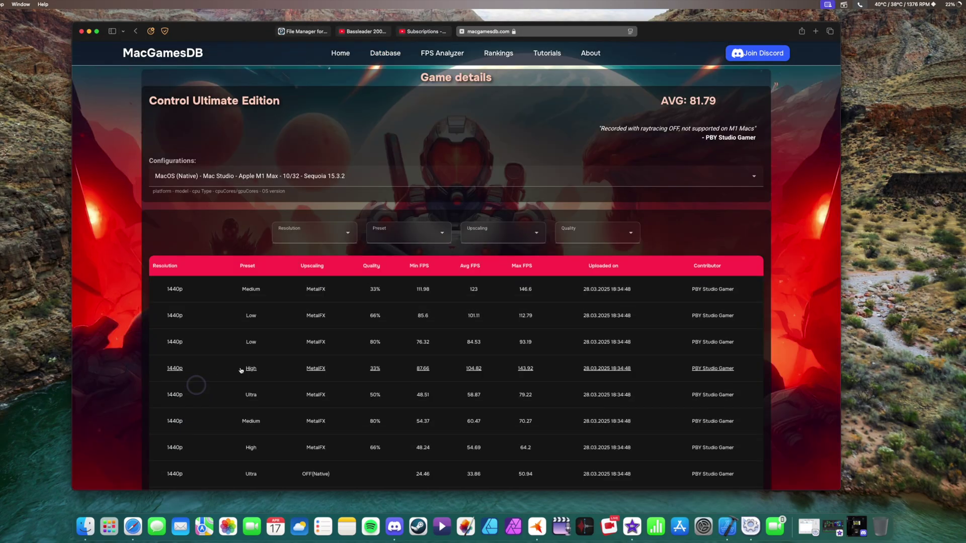
Step: Review the game's benchmark table for the different 1440p presets and MetalFX quality levels
{"action": "scroll", "coordinate": [242, 371], "scroll_direction": "down", "scroll_amount": 4}
{"action": "scroll", "coordinate": [274, 360], "scroll_direction": "down", "scroll_amount": 4}
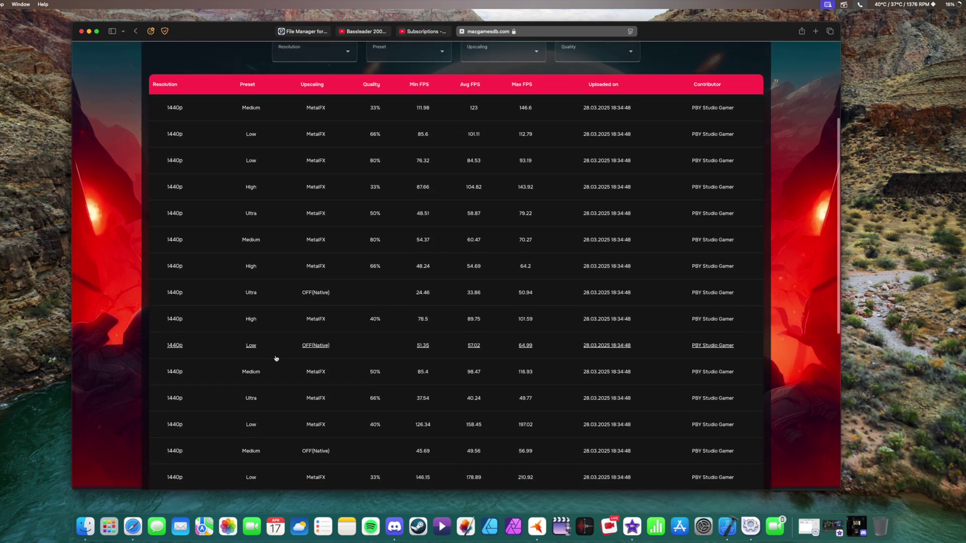
{"action": "scroll", "coordinate": [276, 358], "scroll_direction": "down", "scroll_amount": 4}
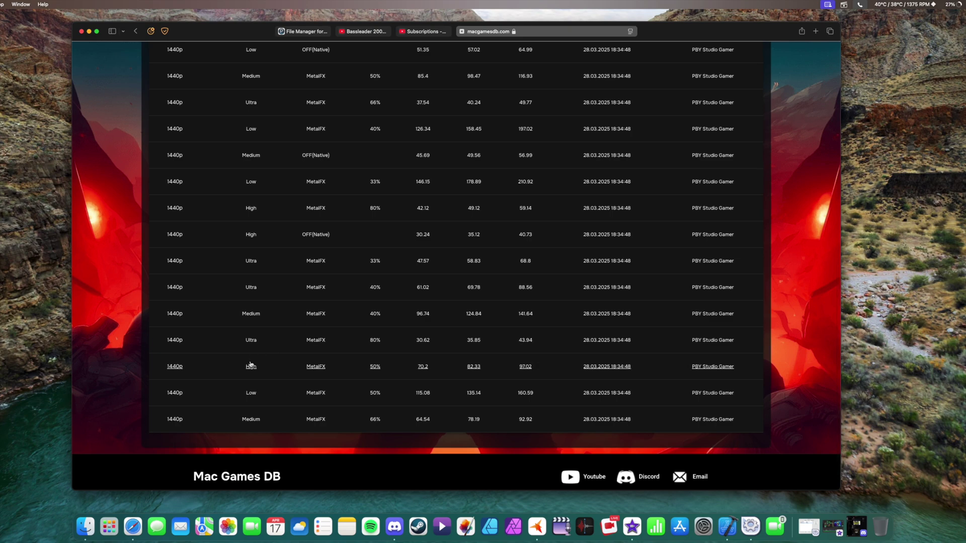
{"action": "left_click", "coordinate": [251, 366]}
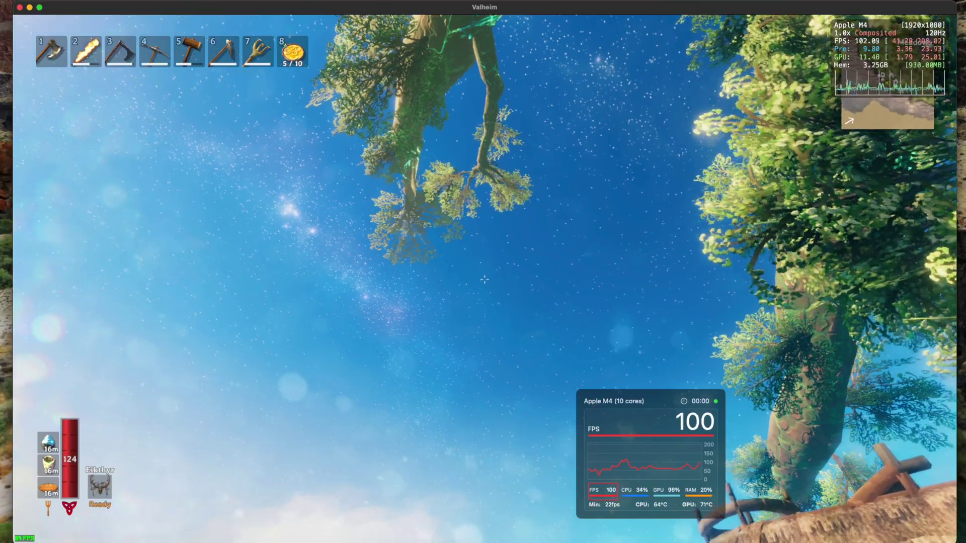
{"action": "key", "text": "w"}
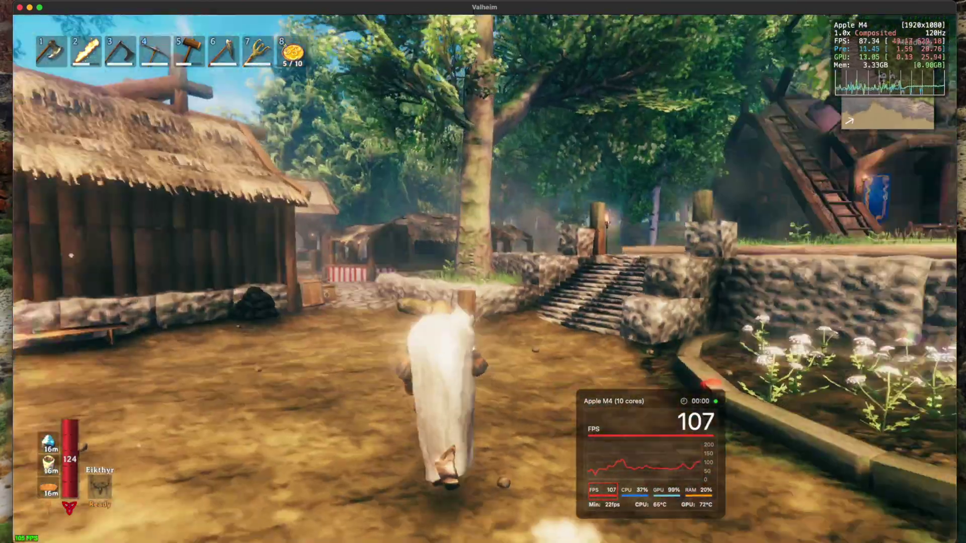
{"action": "key", "text": "shift+w"}
{"action": "key", "text": "shift+w"}
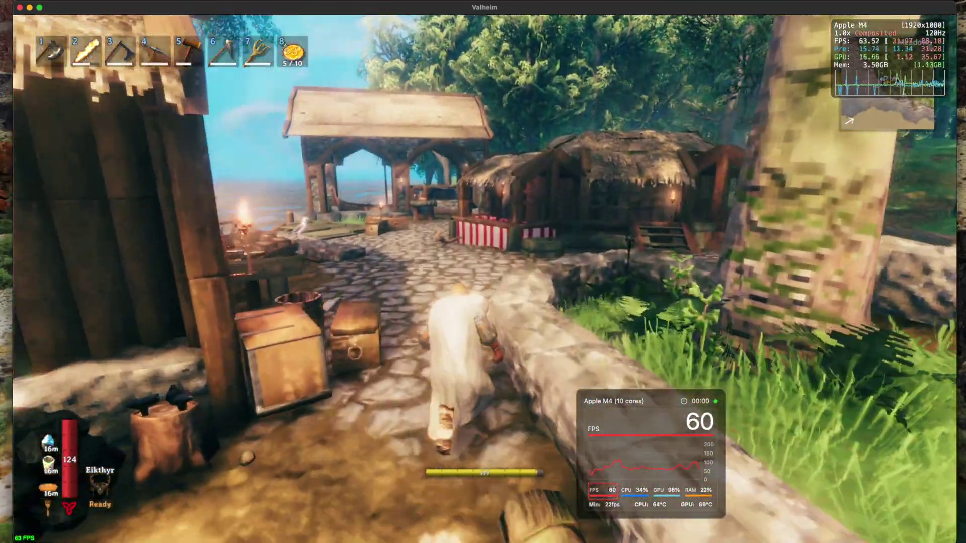
{"action": "key", "text": "shift+w"}
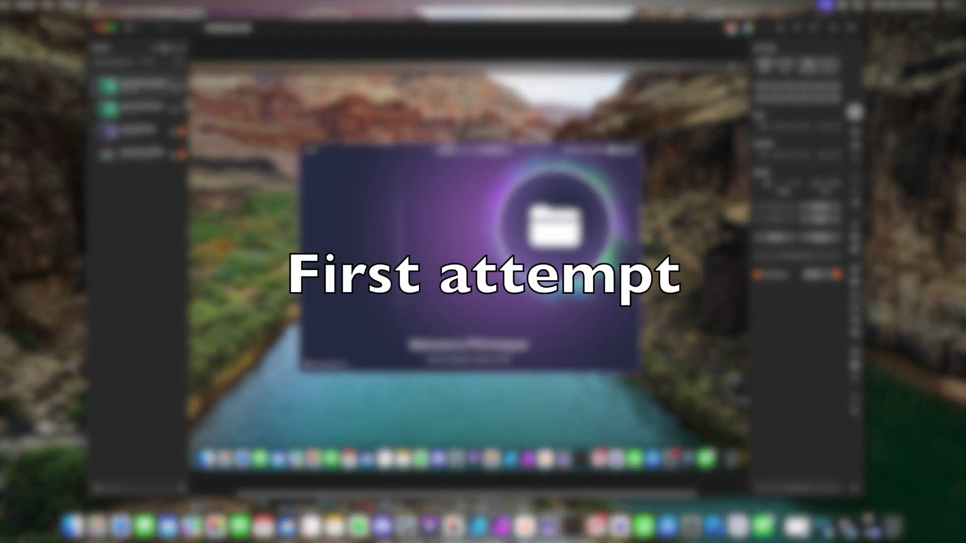
Step: In fpsanalyzer.pxd, toggle the app colorful base and app colorful page 2 groups to view the green mockup pages
{"action": "left_click", "coordinate": [182, 108]}
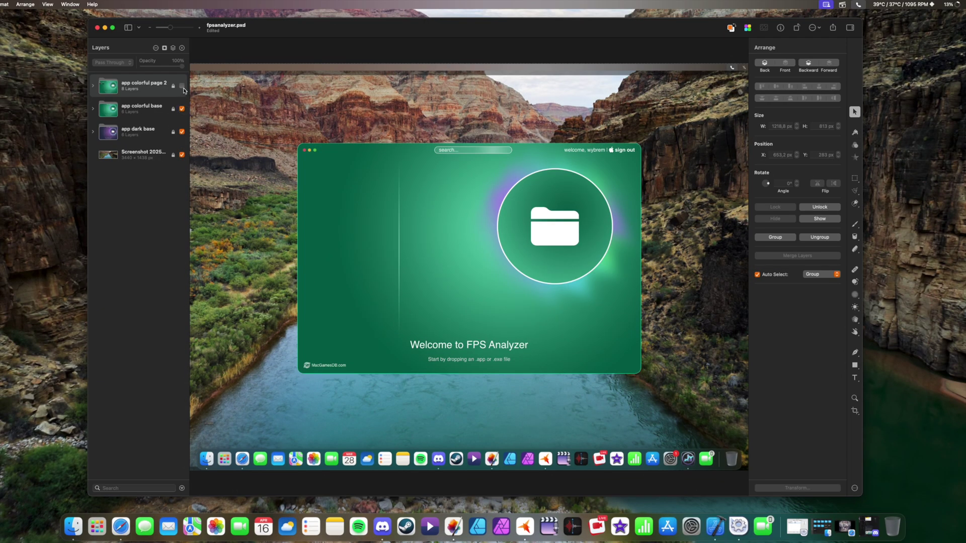
{"action": "left_click", "coordinate": [182, 86]}
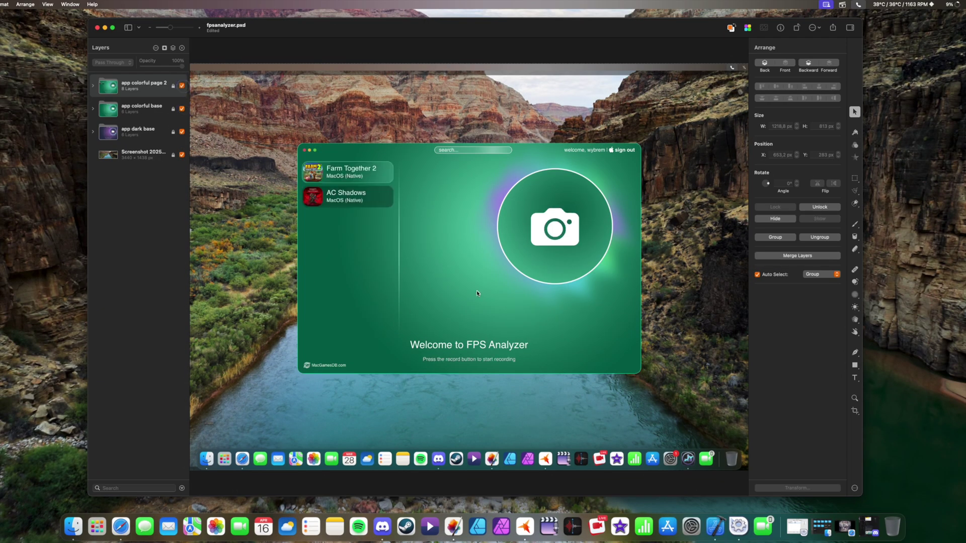
{"action": "scroll", "coordinate": [473, 282], "scroll_direction": "up", "scroll_amount": 5}
{"action": "scroll", "coordinate": [468, 274], "scroll_direction": "down", "scroll_amount": 5}
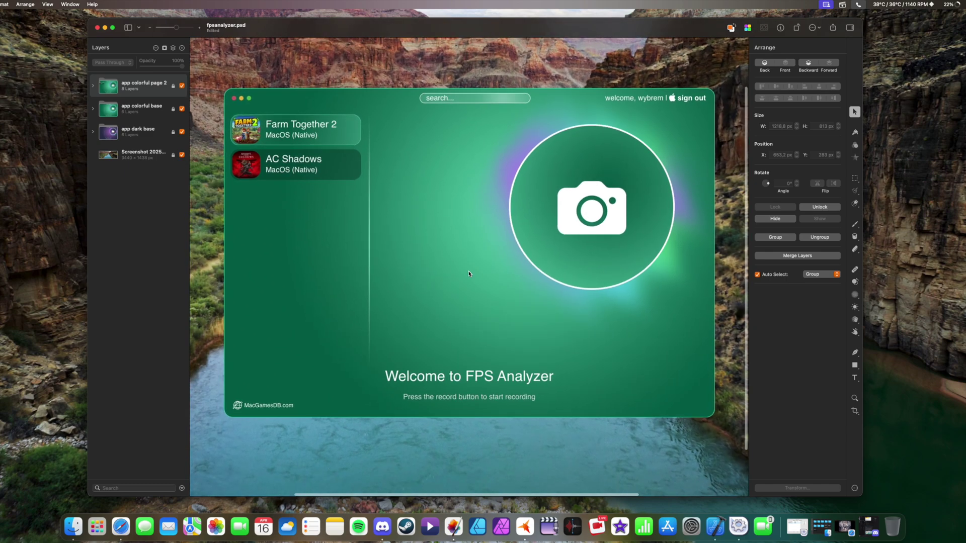
{"action": "scroll", "coordinate": [469, 274], "scroll_direction": "up", "scroll_amount": 2}
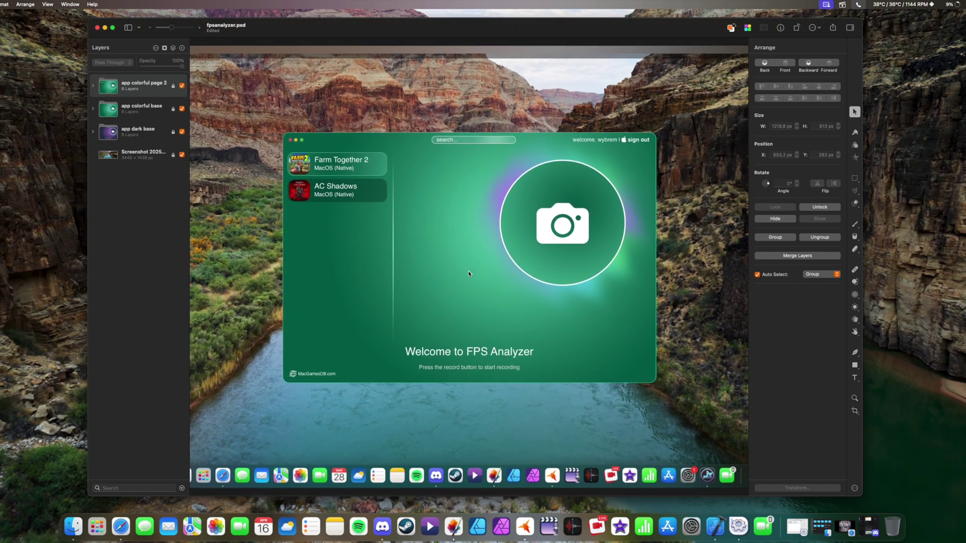
{"action": "left_click", "coordinate": [182, 86]}
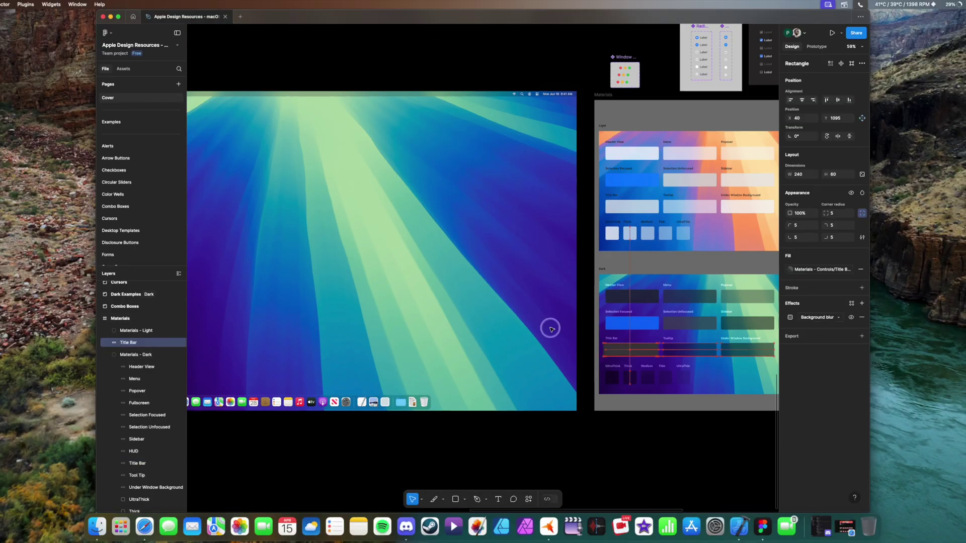
Step: In Figma, bring the Title Bar copy to the front and duplicate the dark Menu material
{"action": "left_click", "coordinate": [101, 401]}
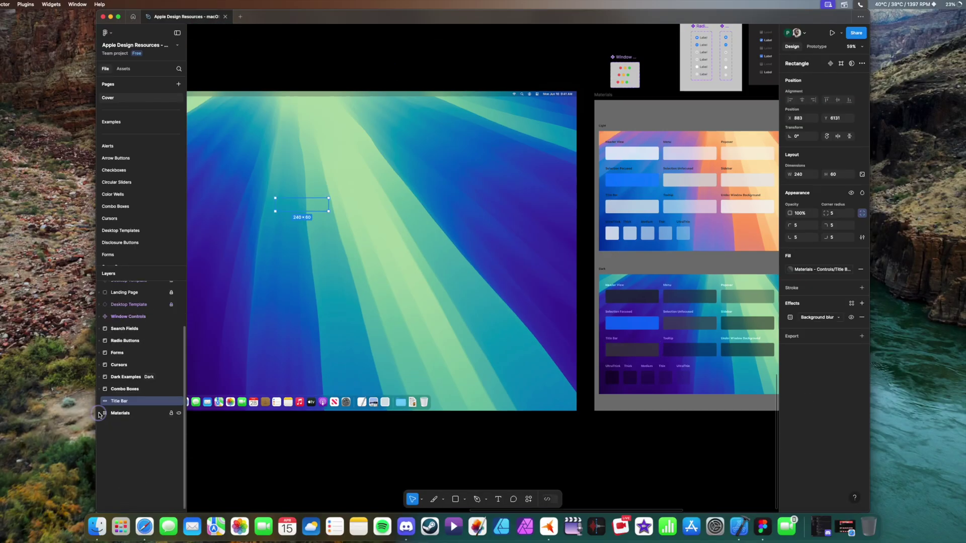
{"action": "key", "text": "]"}
{"action": "scroll", "coordinate": [409, 361], "scroll_direction": "right", "scroll_amount": 4}
{"action": "scroll", "coordinate": [410, 360], "scroll_direction": "up", "scroll_amount": 5}
{"action": "left_click", "coordinate": [409, 360]}
{"action": "scroll", "coordinate": [377, 312], "scroll_direction": "right", "scroll_amount": 1}
{"action": "double_click", "coordinate": [441, 248]}
{"action": "key", "text": "super+d"}
{"action": "scroll", "coordinate": [441, 248], "scroll_direction": "down", "scroll_amount": 5}
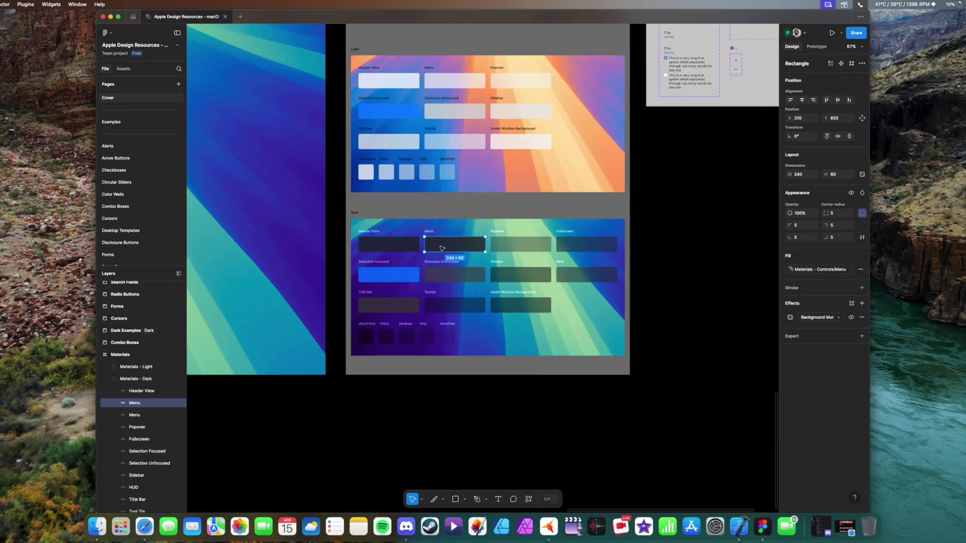
Step: Place the Menu copy on the desktop template and bring it to the front
{"action": "left_click_drag", "start_coordinate": [442, 248], "coordinate": [271, 186]}
{"action": "scroll", "coordinate": [271, 186], "scroll_direction": "left", "scroll_amount": 5}
{"action": "scroll", "coordinate": [174, 324], "scroll_direction": "up", "scroll_amount": 5}
{"action": "key", "text": "]"}
{"action": "scroll", "coordinate": [550, 319], "scroll_direction": "right", "scroll_amount": 4}
{"action": "scroll", "coordinate": [549, 319], "scroll_direction": "up", "scroll_amount": 5}
{"action": "double_click", "coordinate": [385, 360]}
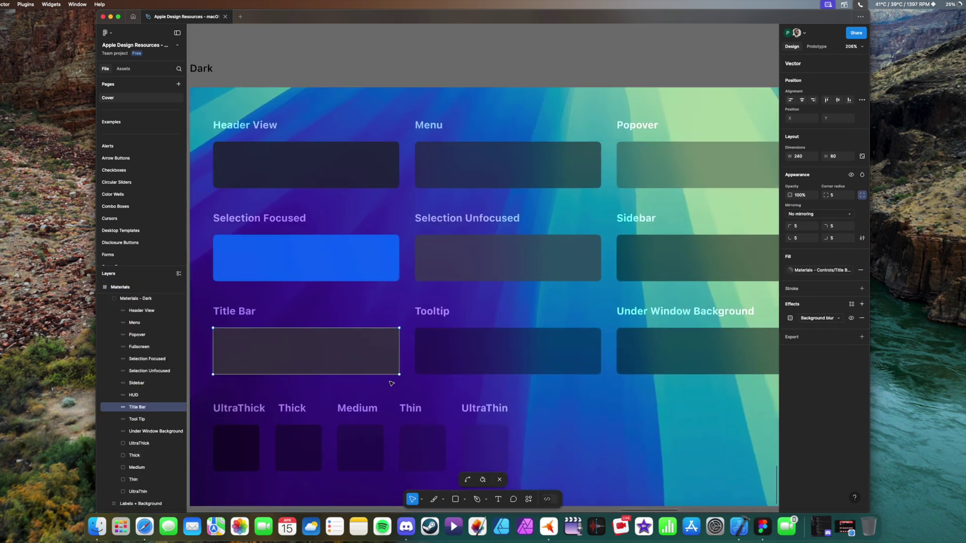
{"action": "key", "text": "Escape"}
{"action": "scroll", "coordinate": [401, 388], "scroll_direction": "down", "scroll_amount": 5}
{"action": "double_click", "coordinate": [392, 360]}
{"action": "key", "text": "super+d"}
{"action": "left_click_drag", "start_coordinate": [393, 364], "coordinate": [267, 471]}
{"action": "scroll", "coordinate": [138, 453], "scroll_direction": "up", "scroll_amount": 4}
{"action": "left_click_drag", "start_coordinate": [137, 480], "coordinate": [137, 294]}
{"action": "left_click_drag", "start_coordinate": [259, 470], "coordinate": [226, 384]}
{"action": "key", "text": "BackSpace"}
Step: Duplicate the dark Header View material, place the copy on the desktop template and move its layer up among the other copies
{"action": "scroll", "coordinate": [459, 302], "scroll_direction": "up", "scroll_amount": 2}
{"action": "double_click", "coordinate": [472, 252]}
{"action": "key", "text": "super+d"}
{"action": "scroll", "coordinate": [472, 252], "scroll_direction": "down", "scroll_amount": 5}
{"action": "left_click_drag", "start_coordinate": [472, 252], "coordinate": [295, 244]}
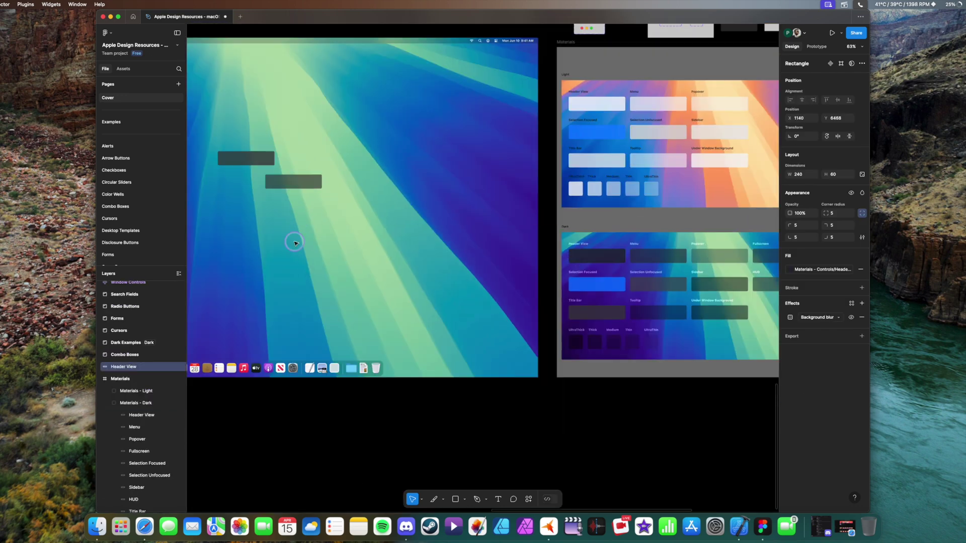
{"action": "scroll", "coordinate": [126, 370], "scroll_direction": "up", "scroll_amount": 4}
{"action": "left_click_drag", "start_coordinate": [123, 460], "coordinate": [116, 300]}
{"action": "scroll", "coordinate": [114, 347], "scroll_direction": "down", "scroll_amount": 5}
{"action": "left_click", "coordinate": [100, 304]}
Step: Arrange the copied rectangles on the desktop and reshape the Menu into a tall sidebar about 194 × 460
{"action": "scroll", "coordinate": [211, 161], "scroll_direction": "up", "scroll_amount": 5}
{"action": "scroll", "coordinate": [454, 294], "scroll_direction": "left", "scroll_amount": 2}
{"action": "left_click_drag", "start_coordinate": [518, 321], "coordinate": [322, 407]}
{"action": "left_click", "coordinate": [375, 165]}
{"action": "left_click_drag", "start_coordinate": [406, 175], "coordinate": [551, 199]}
{"action": "left_click_drag", "start_coordinate": [478, 214], "coordinate": [349, 259]}
{"action": "left_click_drag", "start_coordinate": [272, 311], "coordinate": [391, 309]}
{"action": "left_click_drag", "start_coordinate": [279, 256], "coordinate": [251, 216]}
{"action": "left_click_drag", "start_coordinate": [232, 227], "coordinate": [252, 424]}
Step: Place the Header View against the Menu sidebar's right edge and enlarge it to 591 × 460
{"action": "left_click", "coordinate": [458, 358]}
{"action": "scroll", "coordinate": [458, 358], "scroll_direction": "down", "scroll_amount": 5}
{"action": "scroll", "coordinate": [397, 367], "scroll_direction": "up", "scroll_amount": 3}
{"action": "left_click_drag", "start_coordinate": [395, 353], "coordinate": [331, 350]}
{"action": "left_click_drag", "start_coordinate": [424, 334], "coordinate": [367, 332]}
{"action": "left_click_drag", "start_coordinate": [407, 377], "coordinate": [512, 385]}
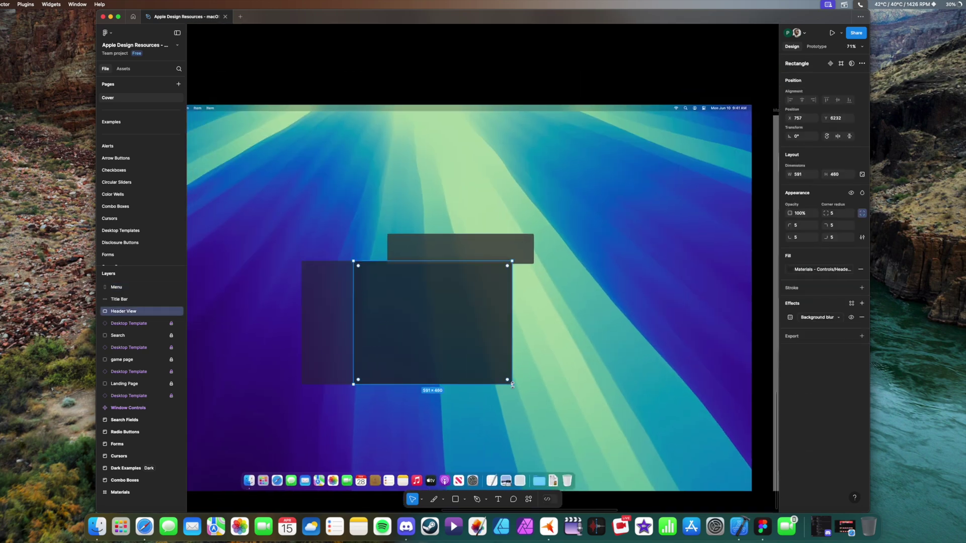
Step: Fit the Title Bar along the Header View's upper edge at 591 × 51 and move its layer above Menu
{"action": "scroll", "coordinate": [423, 237], "scroll_direction": "up", "scroll_amount": 3}
{"action": "left_click_drag", "start_coordinate": [437, 237], "coordinate": [390, 230]}
{"action": "left_click_drag", "start_coordinate": [530, 250], "coordinate": [548, 250]}
{"action": "left_click_drag", "start_coordinate": [419, 229], "coordinate": [421, 251]}
{"action": "scroll", "coordinate": [423, 251], "scroll_direction": "up", "scroll_amount": 5}
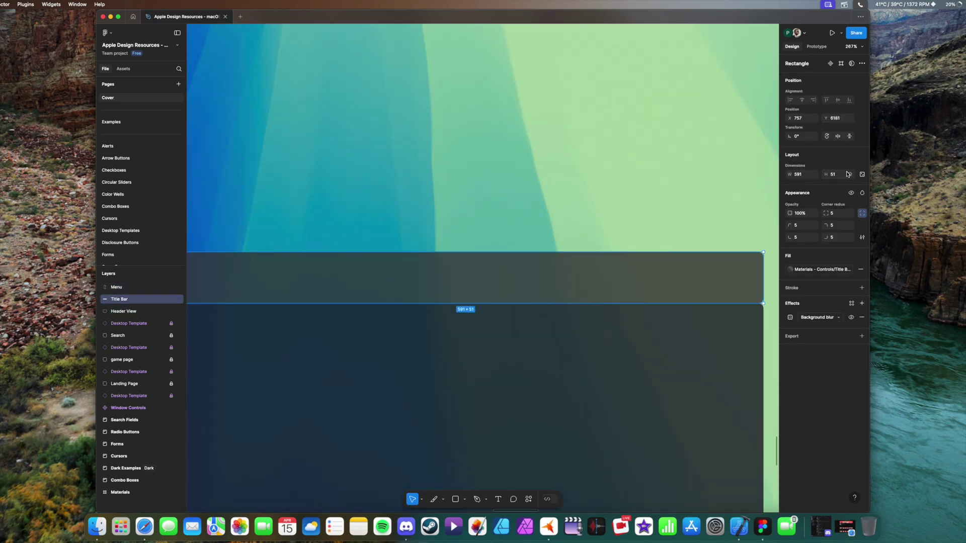
{"action": "scroll", "coordinate": [737, 168], "scroll_direction": "down", "scroll_amount": 4}
{"action": "scroll", "coordinate": [464, 236], "scroll_direction": "up", "scroll_amount": 5}
{"action": "left_click", "coordinate": [432, 274]}
{"action": "scroll", "coordinate": [422, 251], "scroll_direction": "down", "scroll_amount": 3}
{"action": "left_click_drag", "start_coordinate": [121, 300], "coordinate": [123, 283]}
Step: Extend the Header View and the Menu sidebar upward to a height of 511, level with the Title Bar
{"action": "left_click", "coordinate": [549, 302]}
{"action": "left_click_drag", "start_coordinate": [553, 255], "coordinate": [555, 203]}
{"action": "scroll", "coordinate": [556, 205], "scroll_direction": "down", "scroll_amount": 5}
{"action": "scroll", "coordinate": [554, 205], "scroll_direction": "right", "scroll_amount": 1}
{"action": "left_click", "coordinate": [319, 170]}
{"action": "left_click_drag", "start_coordinate": [319, 168], "coordinate": [319, 141]}
{"action": "scroll", "coordinate": [380, 185], "scroll_direction": "down", "scroll_amount": 3}
{"action": "scroll", "coordinate": [382, 186], "scroll_direction": "down", "scroll_amount": 2}
Step: Move the window parts so the Menu starts at X 378, Y 6076, widen the Title Bar to 1048 and enlarge the Header View to 1048 × 717
{"action": "left_click_drag", "start_coordinate": [370, 237], "coordinate": [314, 204]}
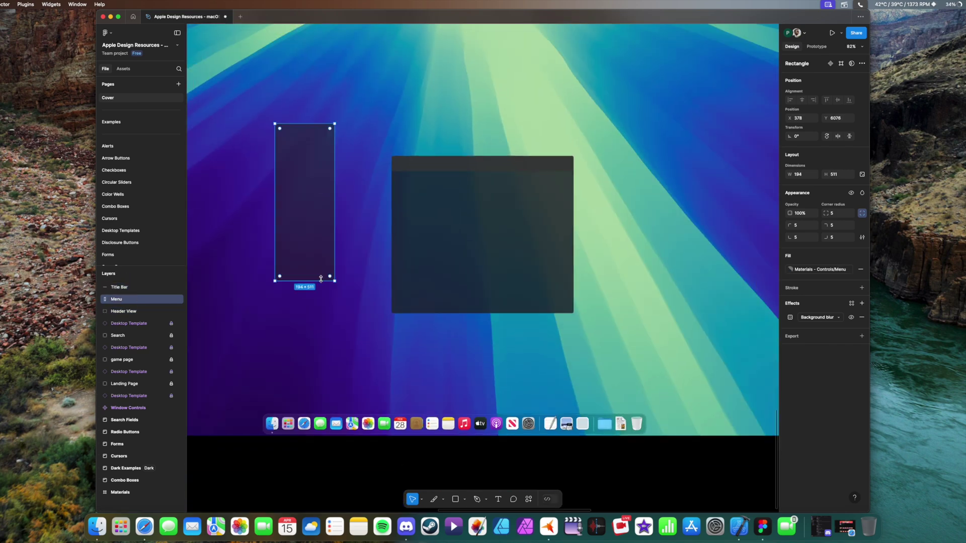
{"action": "left_click_drag", "start_coordinate": [428, 166], "coordinate": [373, 134]}
{"action": "left_click_drag", "start_coordinate": [518, 132], "coordinate": [660, 133]}
{"action": "left_click", "coordinate": [803, 174]}
{"action": "left_click_drag", "start_coordinate": [485, 204], "coordinate": [429, 173]}
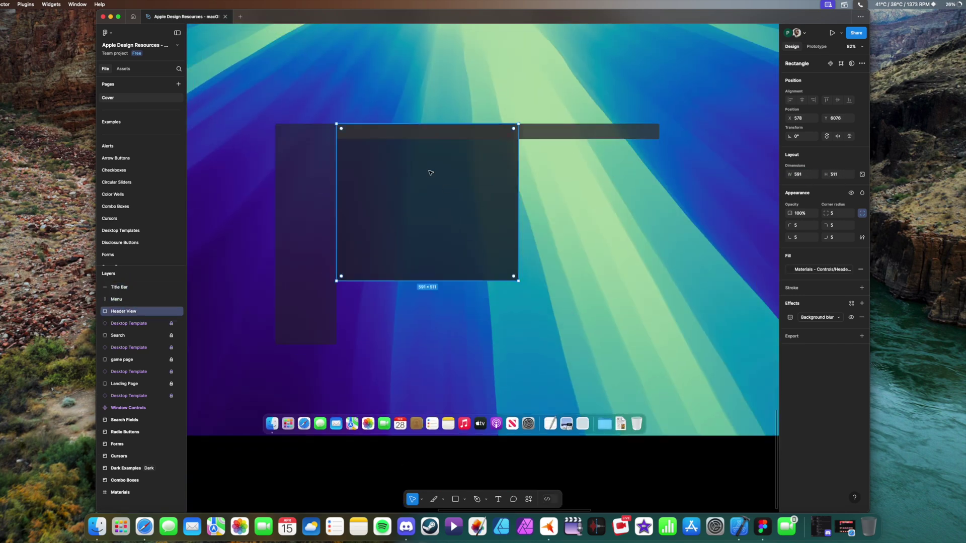
{"action": "left_click_drag", "start_coordinate": [518, 281], "coordinate": [658, 345]}
Step: Square the Title Bar's corners that adjoin the other window parts, with an upper-left radius of 0
{"action": "scroll", "coordinate": [338, 123], "scroll_direction": "up", "scroll_amount": 5}
{"action": "scroll", "coordinate": [332, 265], "scroll_direction": "down", "scroll_amount": 1}
{"action": "left_click", "coordinate": [397, 248]}
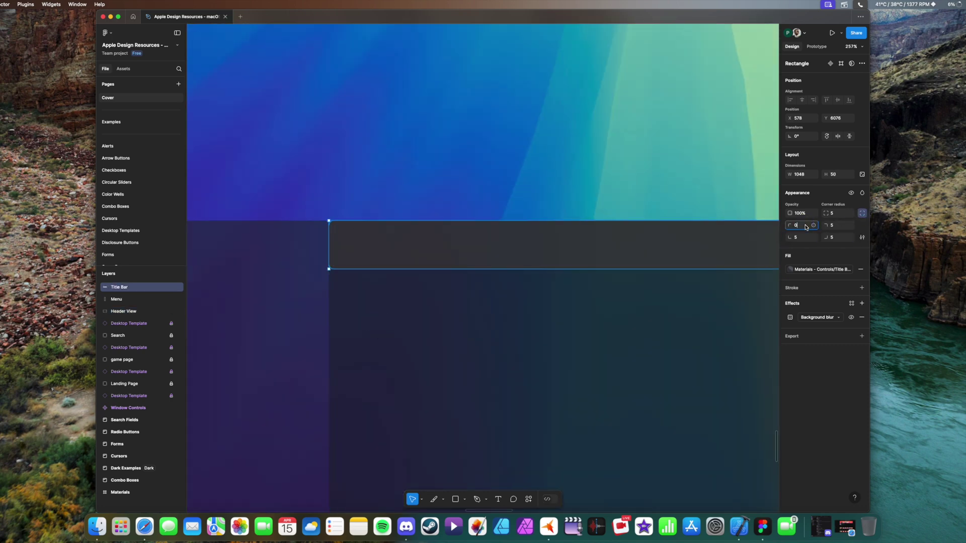
{"action": "left_click", "coordinate": [836, 237]}
Step: Set the corner radii on the Header View's left side to 0 where it meets the Menu sidebar
{"action": "left_click", "coordinate": [397, 312]}
{"action": "scroll", "coordinate": [550, 209], "scroll_direction": "right", "scroll_amount": 15}
{"action": "left_click", "coordinate": [550, 209]}
{"action": "scroll", "coordinate": [370, 214], "scroll_direction": "left", "scroll_amount": 15}
{"action": "left_click", "coordinate": [371, 214]}
{"action": "left_click", "coordinate": [588, 224]}
{"action": "scroll", "coordinate": [588, 224], "scroll_direction": "up", "scroll_amount": 6}
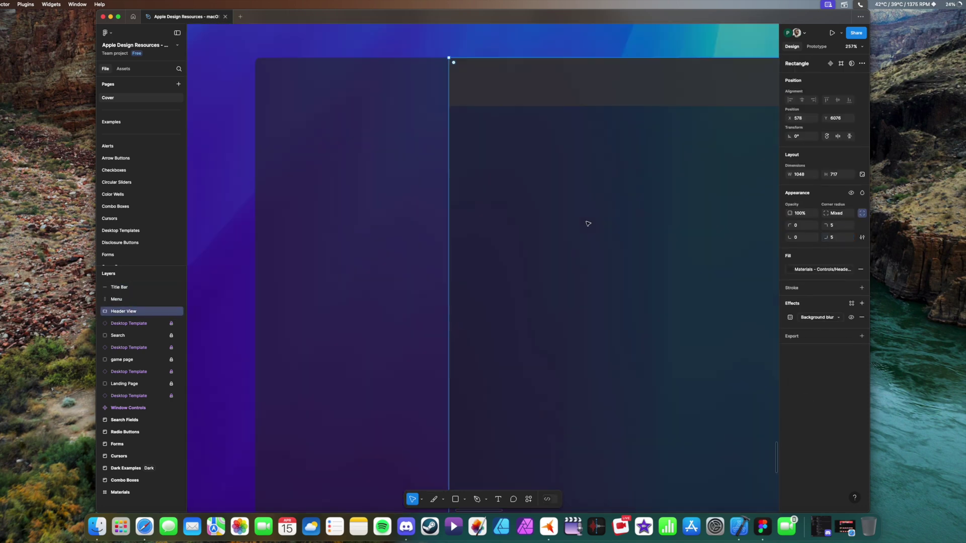
{"action": "scroll", "coordinate": [557, 131], "scroll_direction": "up", "scroll_amount": 3}
{"action": "scroll", "coordinate": [470, 179], "scroll_direction": "down", "scroll_amount": 3}
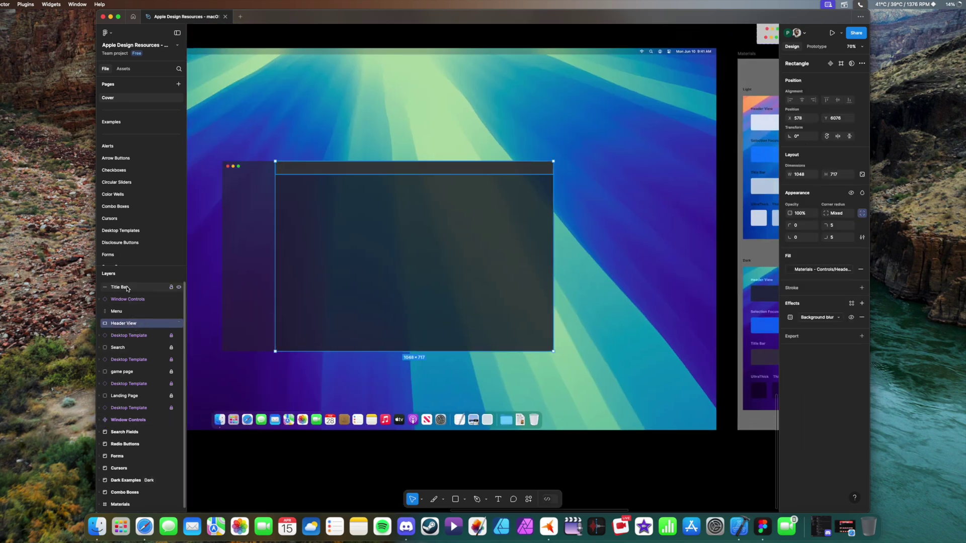
Step: Group the Title Bar, Window Controls, Menu and Header View layers and name the group "app window barebones"
{"action": "right_click", "coordinate": [127, 289]}
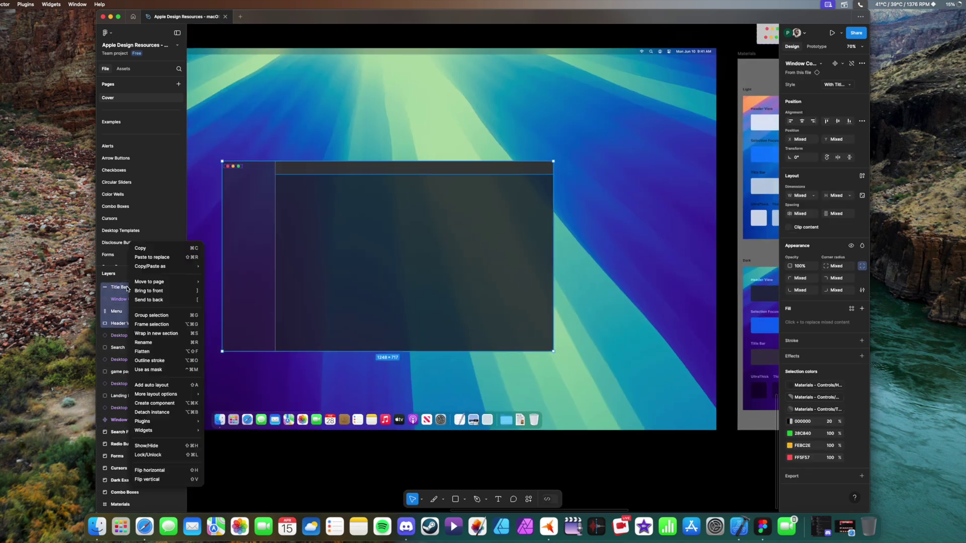
{"action": "left_click", "coordinate": [135, 314]}
{"action": "left_click", "coordinate": [120, 289]}
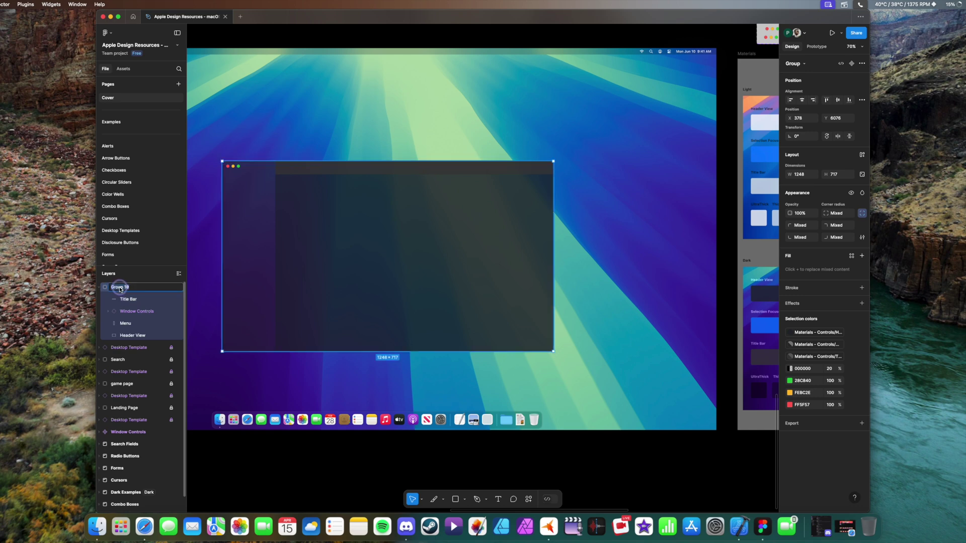
{"action": "key", "text": "Return"}
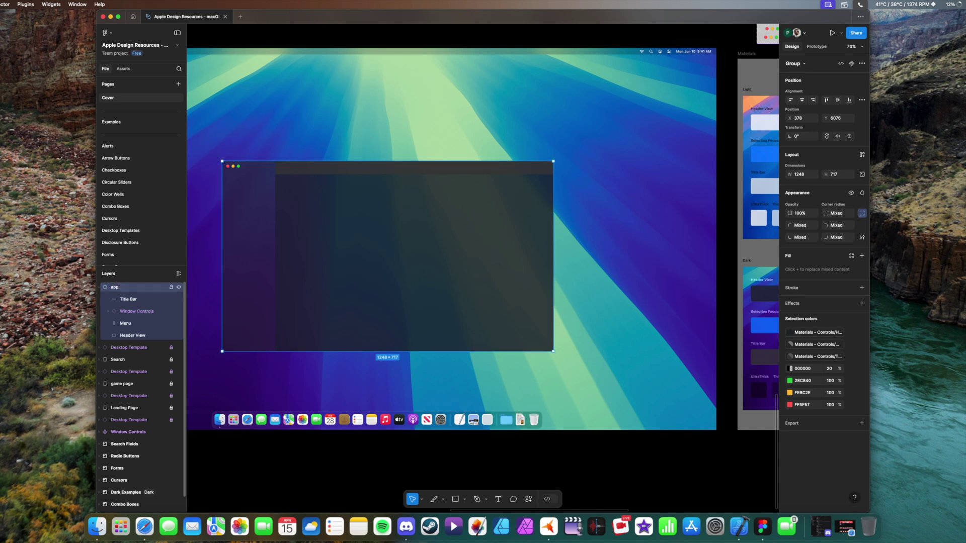
{"action": "double_click", "coordinate": [127, 290]}
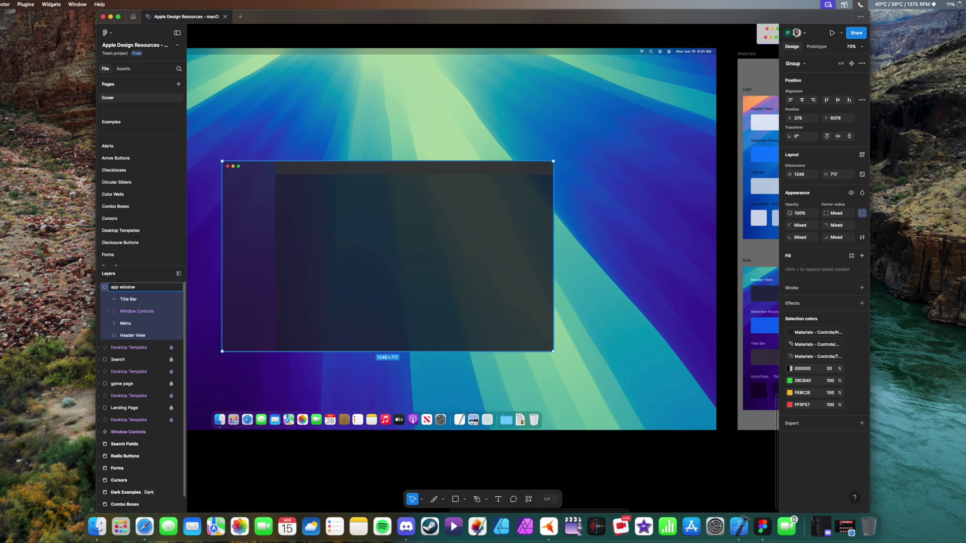
{"action": "type", "text": "window barebones"}
{"action": "key", "text": "Return"}
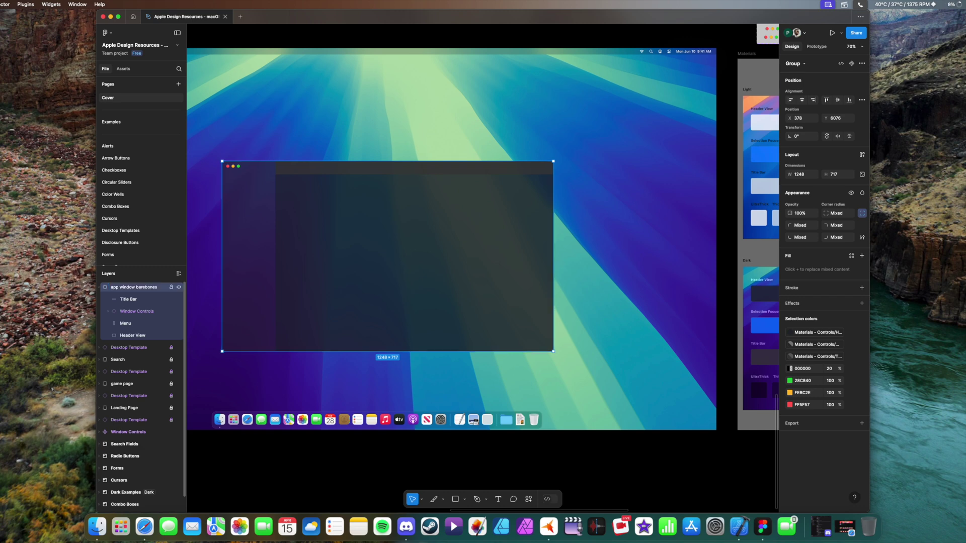
Step: Collapse the app window barebones group and hide it on the canvas
{"action": "left_click", "coordinate": [100, 287]}
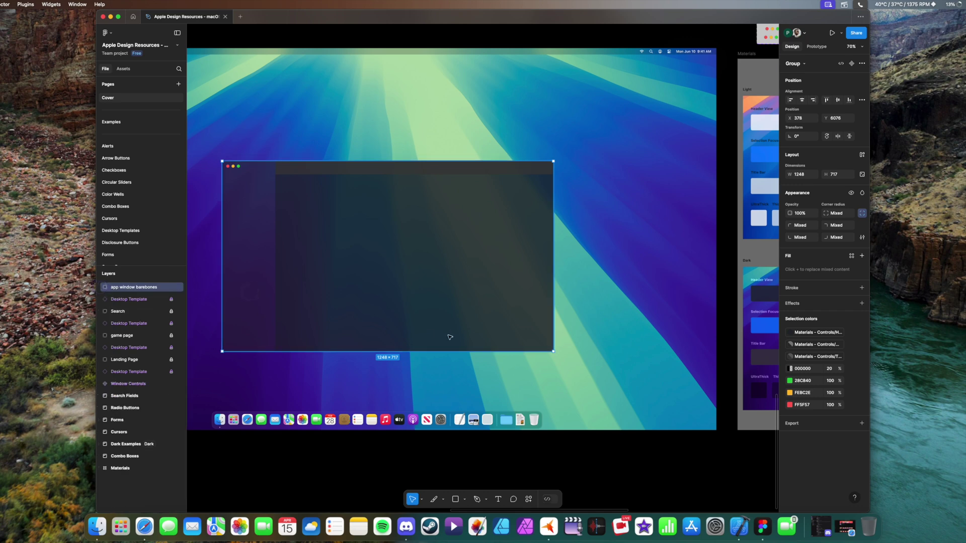
{"action": "scroll", "coordinate": [450, 337], "scroll_direction": "right", "scroll_amount": 5}
{"action": "scroll", "coordinate": [450, 337], "scroll_direction": "left", "scroll_amount": 6}
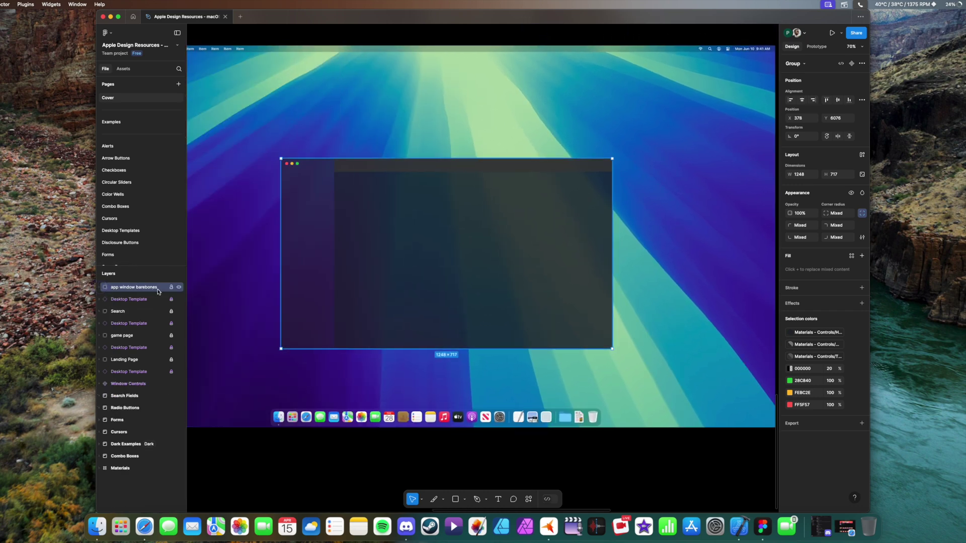
{"action": "left_click", "coordinate": [179, 288]}
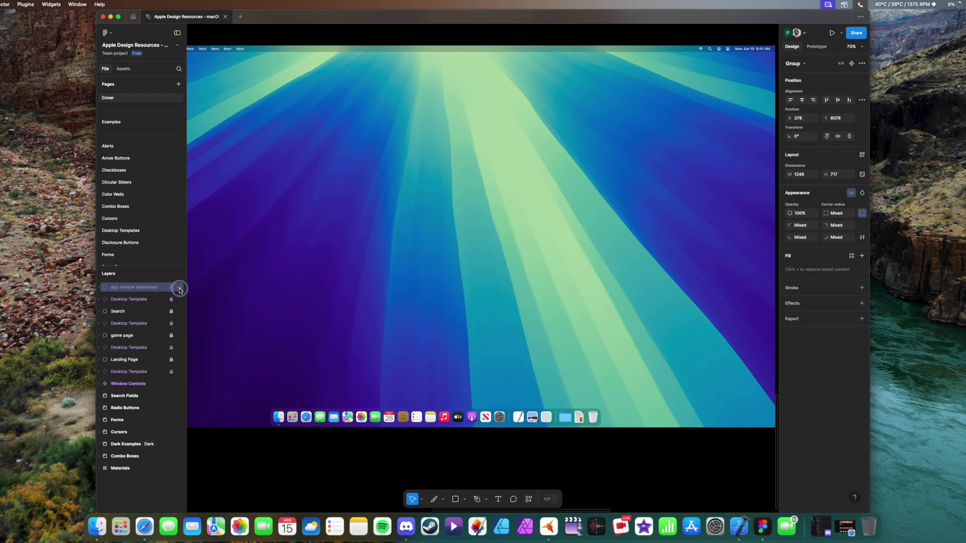
Step: Show the app window barebones group and size the blue Selection Focused rectangle to 180 by 30 as a sidebar button
{"action": "left_click", "coordinate": [178, 287]}
{"action": "left_click", "coordinate": [359, 246]}
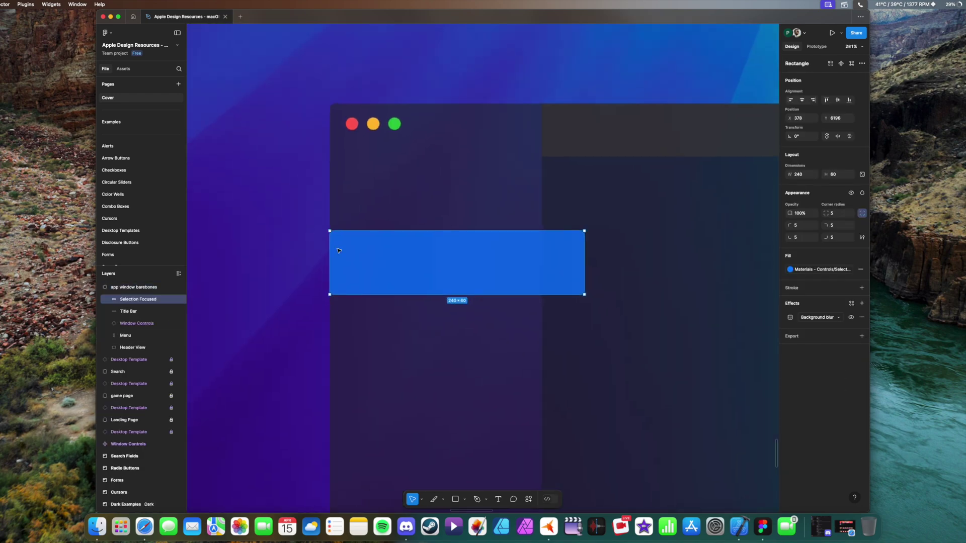
{"action": "key", "text": "Return"}
{"action": "left_click", "coordinate": [839, 176]}
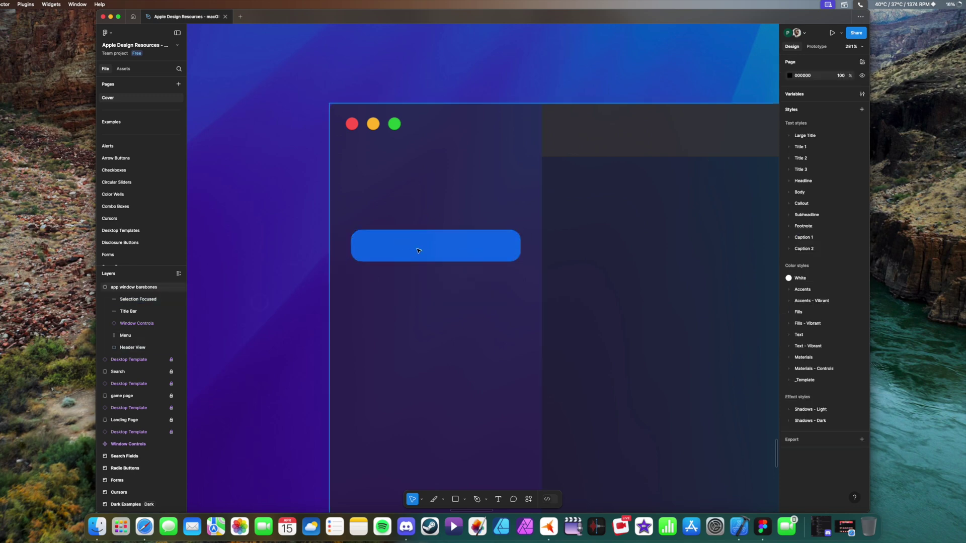
{"action": "double_click", "coordinate": [497, 246]}
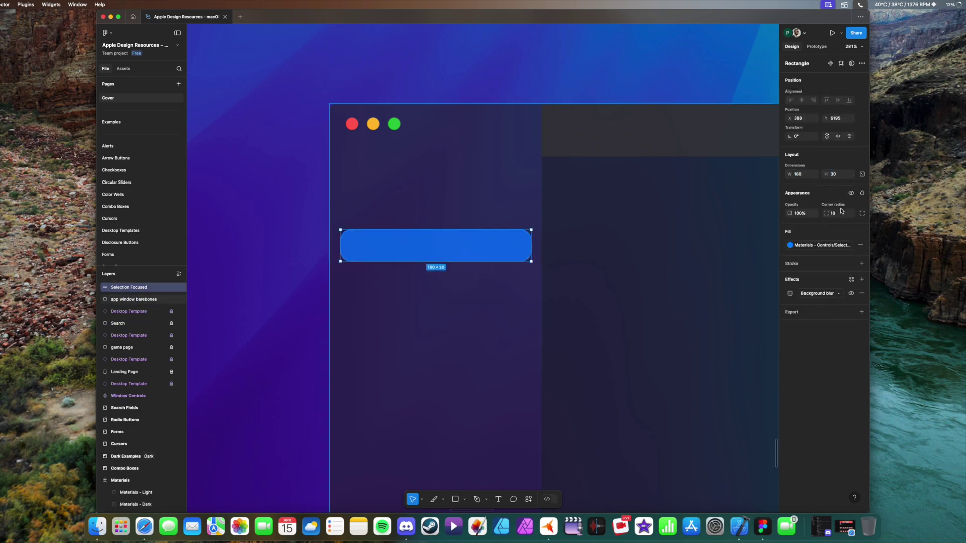
{"action": "left_click", "coordinate": [263, 244]}
Step: Copy the Text Styles - Left Aligned - Dark Vibrant frame from the Guide - Text Styles page onto the Cover page
{"action": "scroll", "coordinate": [267, 240], "scroll_direction": "down", "scroll_amount": 10}
{"action": "scroll", "coordinate": [271, 231], "scroll_direction": "left", "scroll_amount": 2}
{"action": "scroll", "coordinate": [129, 207], "scroll_direction": "down", "scroll_amount": 3}
{"action": "left_click", "coordinate": [127, 209]}
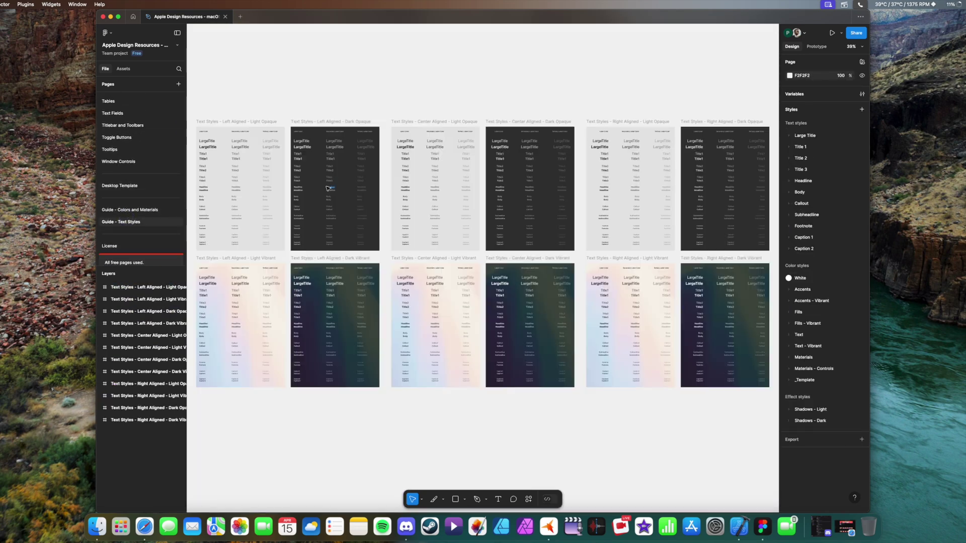
{"action": "scroll", "coordinate": [377, 227], "scroll_direction": "up", "scroll_amount": 3}
{"action": "left_click", "coordinate": [322, 158]}
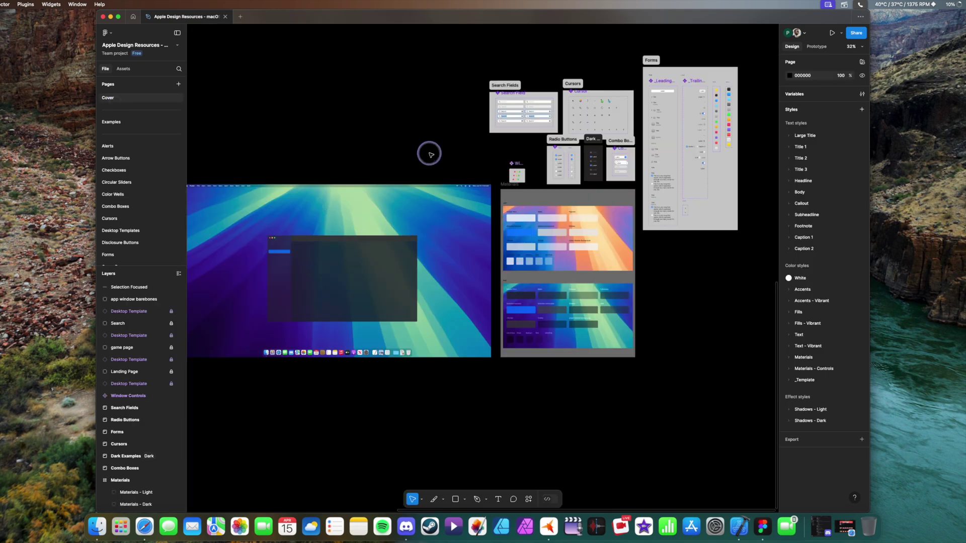
{"action": "key", "text": "super+v"}
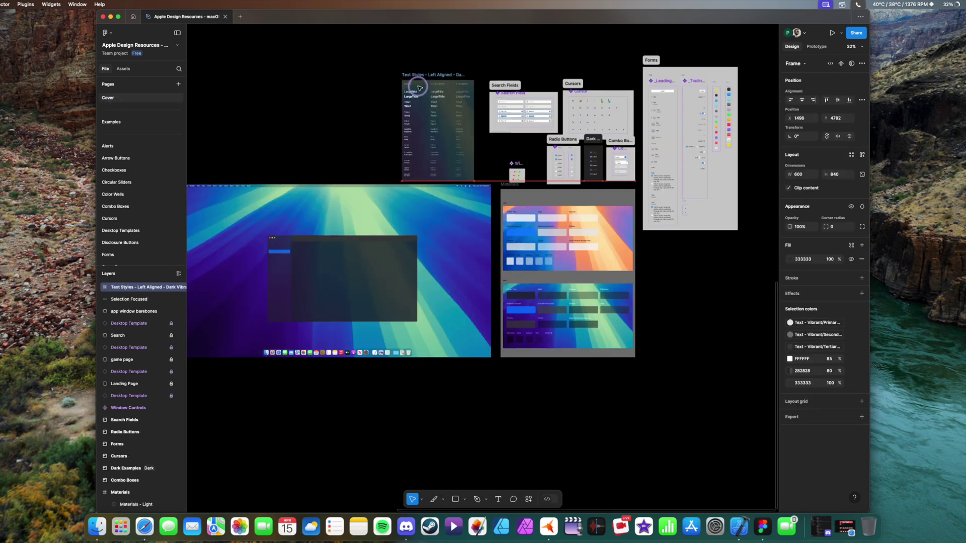
Step: Copy the regular Body text sample onto the blue sidebar button and change its text to My games
{"action": "scroll", "coordinate": [415, 122], "scroll_direction": "up", "scroll_amount": 10}
{"action": "left_click", "coordinate": [329, 162]}
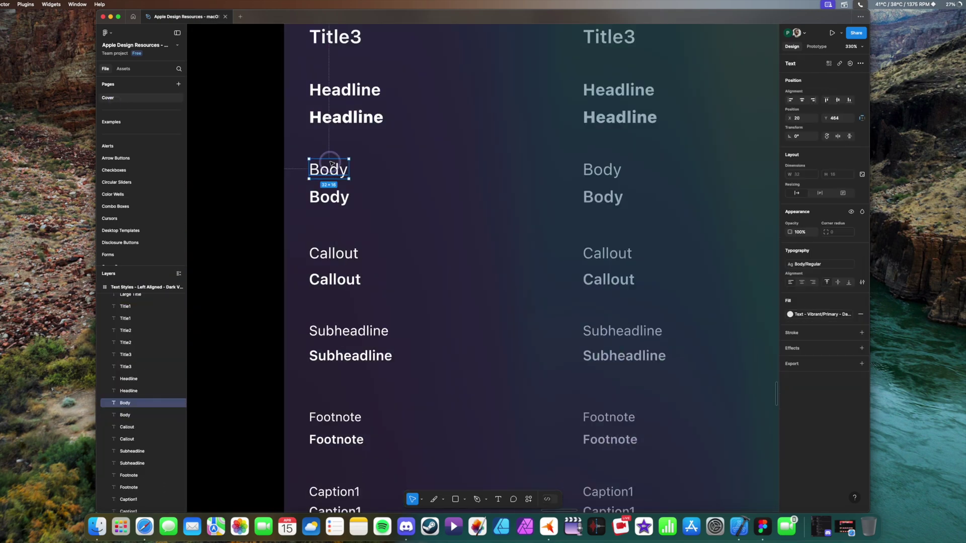
{"action": "key", "text": "super+c"}
{"action": "scroll", "coordinate": [329, 162], "scroll_direction": "down", "scroll_amount": 8}
{"action": "key", "text": "super+v"}
{"action": "scroll", "coordinate": [292, 354], "scroll_direction": "up", "scroll_amount": 3}
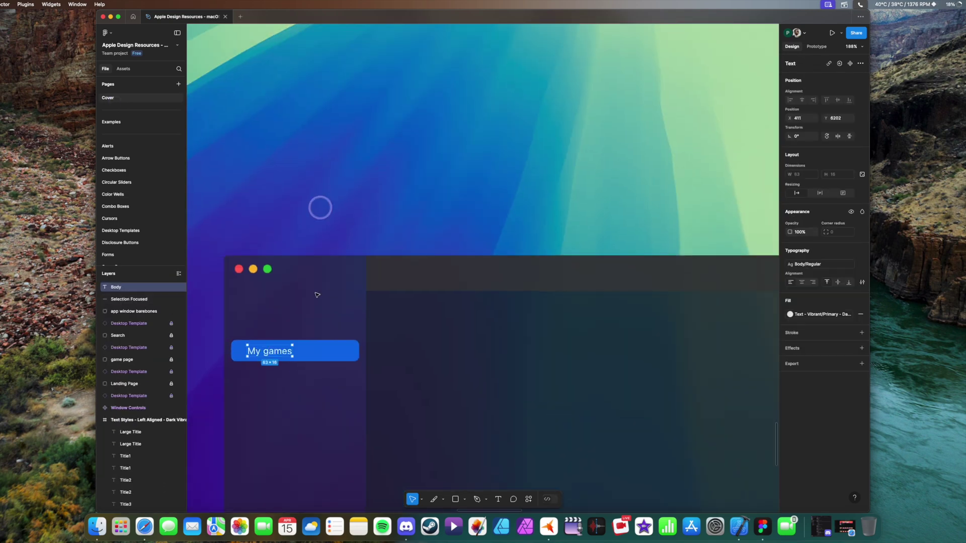
Step: Apply the Body/Emphasized text style to the My games label
{"action": "scroll", "coordinate": [317, 295], "scroll_direction": "down", "scroll_amount": 5}
{"action": "left_click", "coordinate": [317, 281]}
{"action": "scroll", "coordinate": [294, 252], "scroll_direction": "up", "scroll_amount": 8}
{"action": "left_click", "coordinate": [282, 256]}
{"action": "left_click", "coordinate": [823, 314]}
{"action": "left_click", "coordinate": [820, 264]}
{"action": "left_click", "coordinate": [729, 380]}
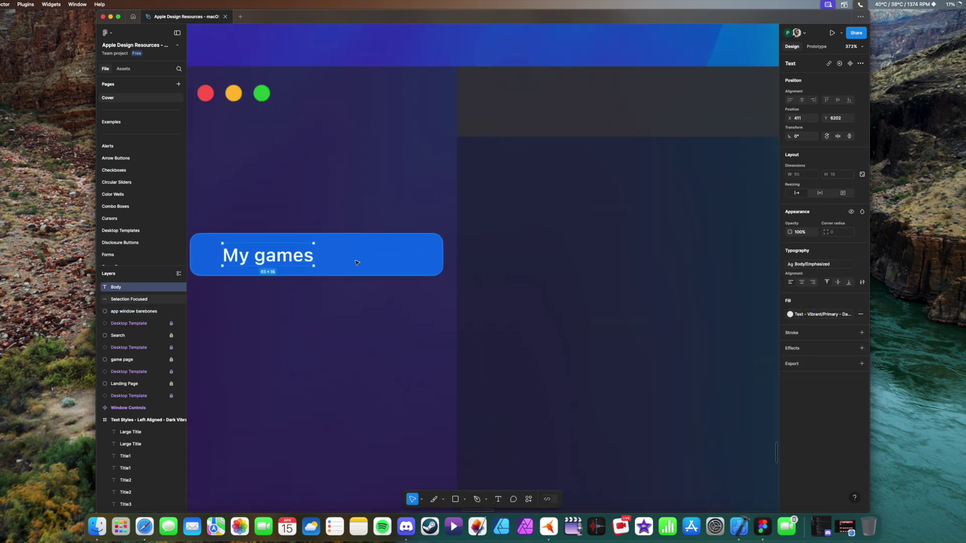
Step: Duplicate the My games label above the button as menu title1 and change its text to Game recording
{"action": "scroll", "coordinate": [233, 212], "scroll_direction": "left", "scroll_amount": 2}
{"action": "left_click_drag", "start_coordinate": [232, 212], "coordinate": [274, 217]}
{"action": "double_click", "coordinate": [130, 303]}
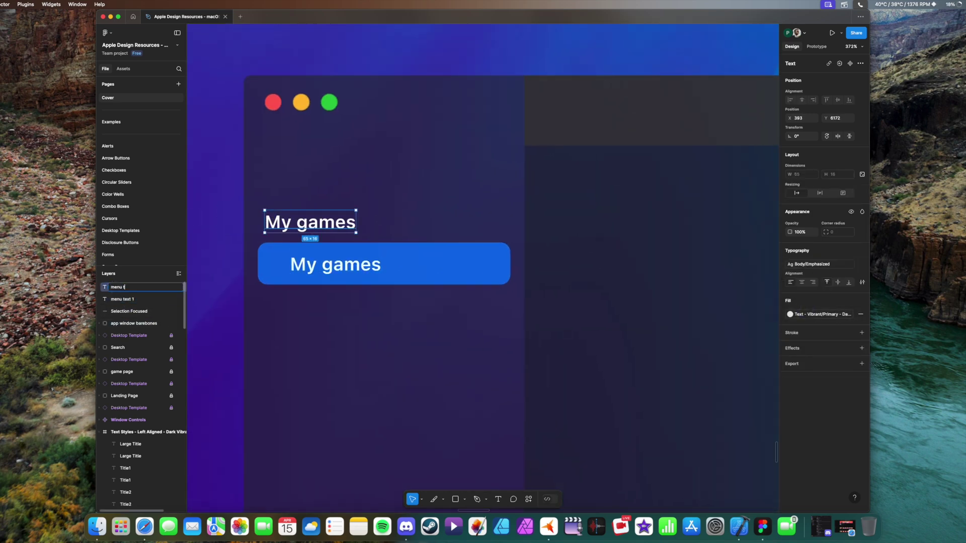
{"action": "type", "text": "recording"}
Step: Apply the Caption 2/Regular text style to the Game recording heading
{"action": "key", "text": "super+a"}
{"action": "left_click", "coordinate": [799, 264]}
{"action": "left_click", "coordinate": [727, 398]}
{"action": "left_click", "coordinate": [809, 265]}
{"action": "left_click", "coordinate": [727, 381]}
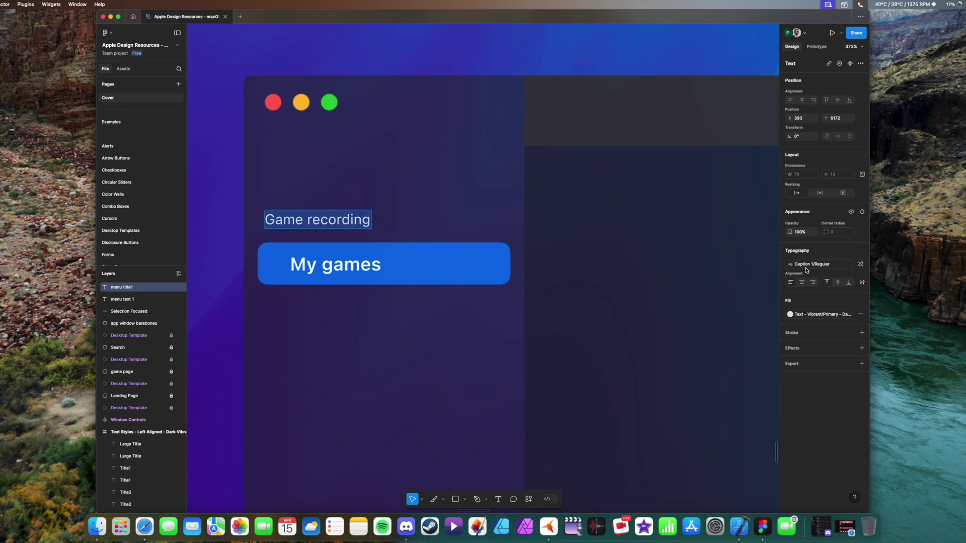
{"action": "left_click", "coordinate": [808, 265]}
{"action": "left_click", "coordinate": [727, 381]}
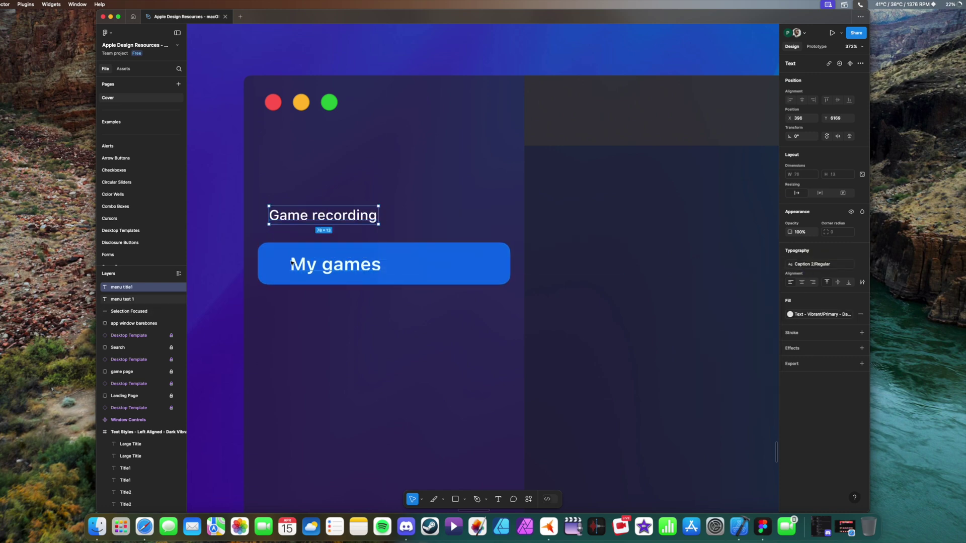
{"action": "key", "text": "Escape"}
Step: Group the menu text 1 and Selection Focused layers and name the group bttn1
{"action": "scroll", "coordinate": [338, 270], "scroll_direction": "down", "scroll_amount": 5}
{"action": "scroll", "coordinate": [272, 213], "scroll_direction": "up", "scroll_amount": 3}
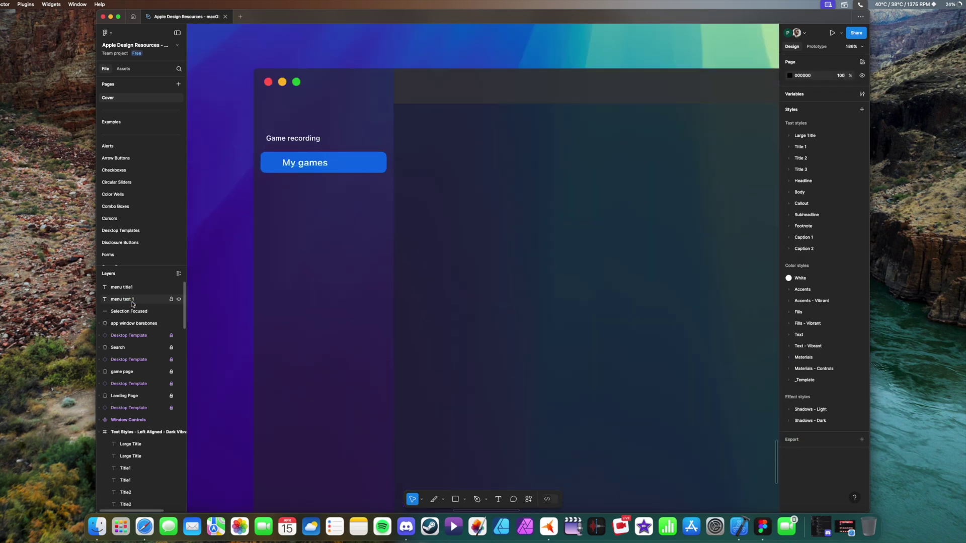
{"action": "left_click", "coordinate": [134, 299]}
{"action": "left_click", "coordinate": [134, 311], "text": "shift"}
{"action": "right_click", "coordinate": [134, 308]}
{"action": "left_click", "coordinate": [156, 325]}
{"action": "double_click", "coordinate": [118, 299]}
{"action": "type", "text": "menu1"}
Step: Duplicate the bttn1 group, name the copy bttn2 and place it 5 px below the original button
{"action": "key", "text": "super+d"}
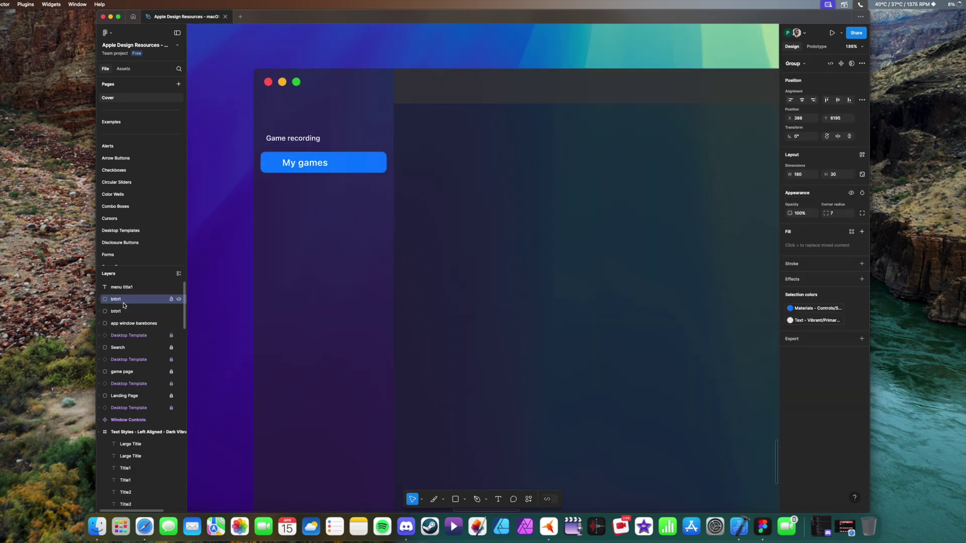
{"action": "double_click", "coordinate": [117, 300]}
{"action": "type", "text": "bttn2"}
Step: Duplicate both sidebar buttons, name the copies bttn3 and bttn4, and move them down below the originals
{"action": "left_click", "coordinate": [119, 302], "text": "shift"}
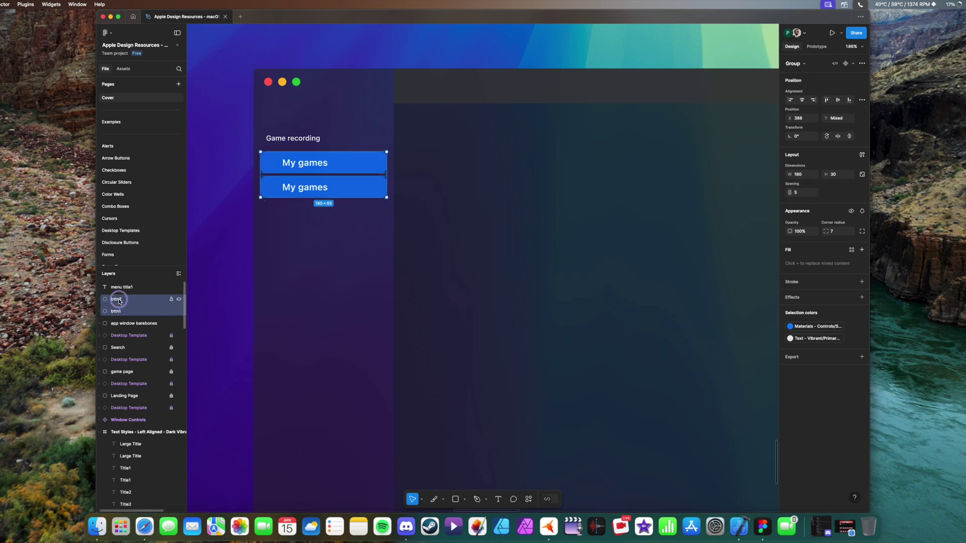
{"action": "key", "text": "super+d"}
{"action": "double_click", "coordinate": [118, 311]}
{"action": "type", "text": "bttn3"}
{"action": "double_click", "coordinate": [124, 302]}
{"action": "type", "text": "bttn4"}
{"action": "key", "text": "shift+Down"}
{"action": "key", "text": "shift+Down"}
{"action": "key", "text": "shift+Down"}
{"action": "key", "text": "shift+Down"}
{"action": "key", "text": "shift+Down"}
{"action": "key", "text": "shift+Down"}
{"action": "key", "text": "shift+Down"}
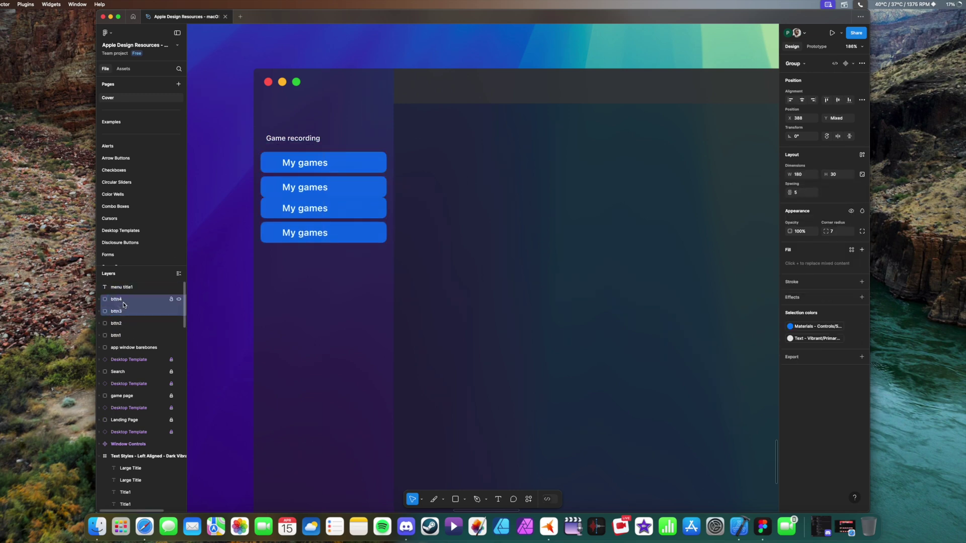
Step: Delete the extra bttn4 and hide the blue Selection Focused backgrounds inside bttn2 and bttn3
{"action": "left_click", "coordinate": [129, 303]}
{"action": "key", "text": "Delete"}
{"action": "left_click", "coordinate": [117, 311]}
{"action": "left_click", "coordinate": [100, 311]}
{"action": "left_click", "coordinate": [128, 335]}
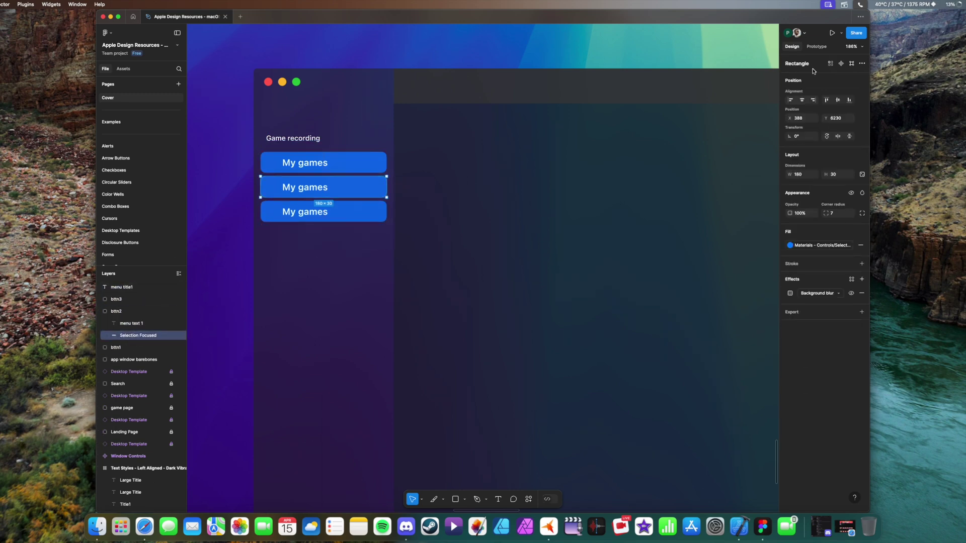
{"action": "left_click", "coordinate": [822, 246]}
{"action": "left_click", "coordinate": [745, 364]}
{"action": "left_click", "coordinate": [815, 252]}
{"action": "left_click", "coordinate": [153, 325]}
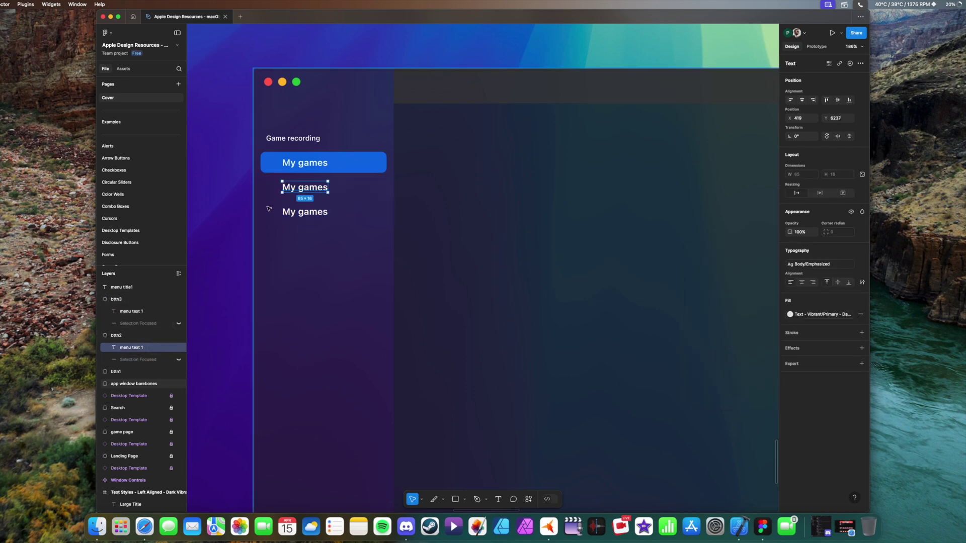
Step: Change the labels of bttn2 and bttn3 to Database and Settings
{"action": "type", "text": "ngs"}
{"action": "left_click", "coordinate": [200, 240]}
{"action": "scroll", "coordinate": [347, 240], "scroll_direction": "down", "scroll_amount": 5}
{"action": "scroll", "coordinate": [347, 237], "scroll_direction": "up", "scroll_amount": 5}
{"action": "scroll", "coordinate": [338, 210], "scroll_direction": "down", "scroll_amount": 5}
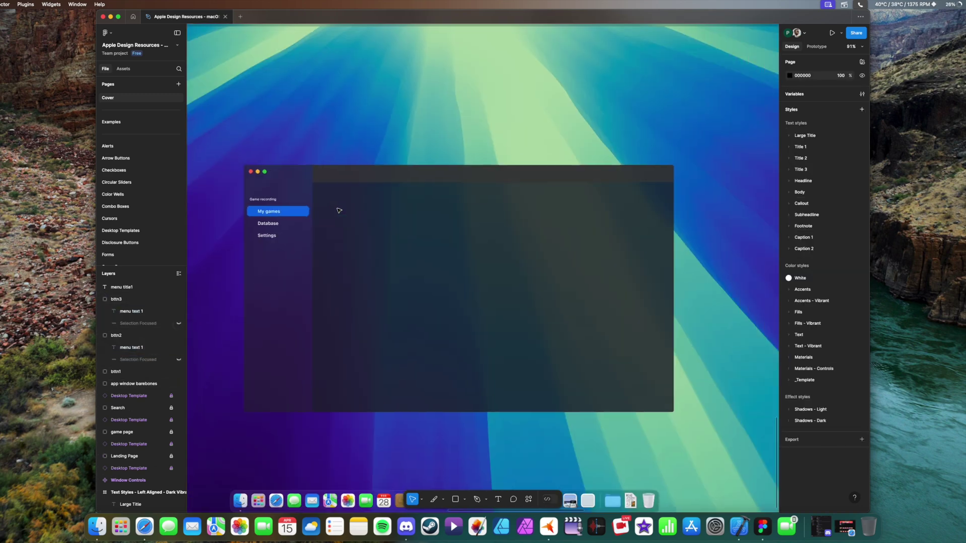
{"action": "scroll", "coordinate": [291, 263], "scroll_direction": "down", "scroll_amount": 1}
Step: Duplicate the Game recording heading below Settings as menu title2 and move the menu title1 layer beneath bttn1
{"action": "scroll", "coordinate": [254, 181], "scroll_direction": "up", "scroll_amount": 8}
{"action": "left_click", "coordinate": [262, 157]}
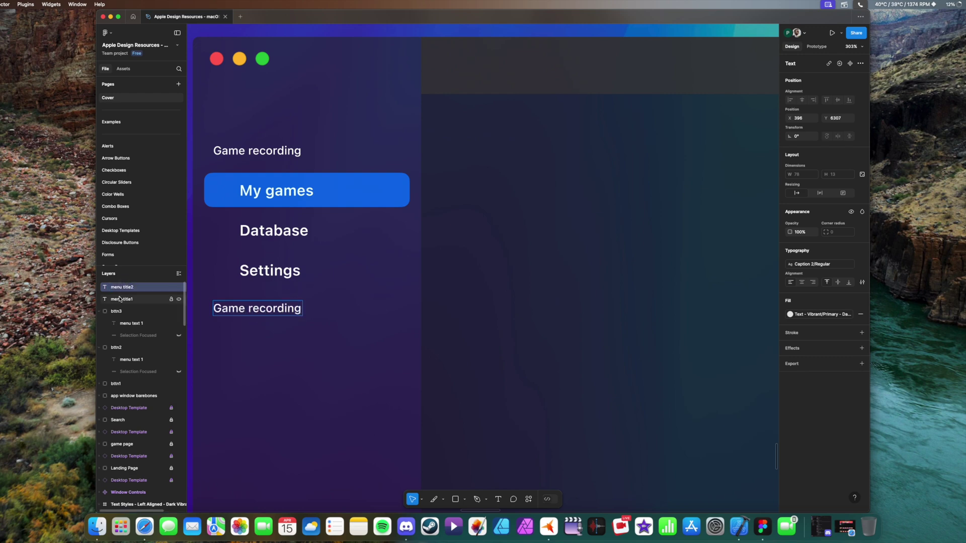
{"action": "left_click_drag", "start_coordinate": [119, 299], "coordinate": [119, 390]}
Step: Collapse the button groups in the layer list and change the lower heading's text to Game performance
{"action": "left_click", "coordinate": [99, 336]}
{"action": "left_click", "coordinate": [99, 299]}
{"action": "left_click", "coordinate": [117, 323]}
{"action": "left_click", "coordinate": [243, 308]}
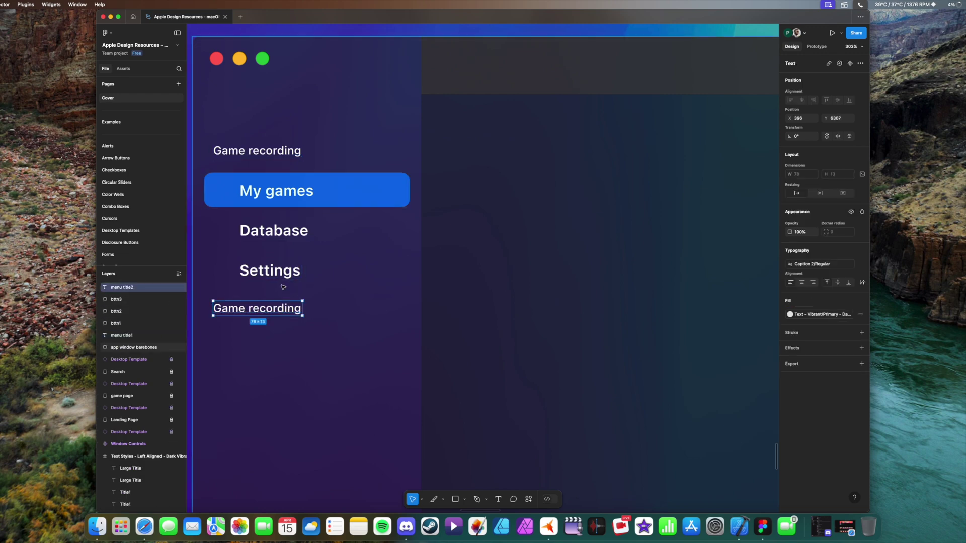
Step: Duplicate bttn1 and bttn2 beneath the Game performance heading and move the copies above menu title2 in the layer order
{"action": "left_click", "coordinate": [120, 323]}
{"action": "left_click", "coordinate": [120, 312], "text": "shift"}
{"action": "key", "text": "super+d"}
{"action": "key", "text": "shift+Down"}
{"action": "key", "text": "shift+Down"}
{"action": "key", "text": "shift+Down"}
{"action": "key", "text": "shift+Down"}
{"action": "key", "text": "shift+Down"}
{"action": "key", "text": "shift+Down"}
{"action": "key", "text": "shift+Down"}
{"action": "key", "text": "shift+Down"}
{"action": "key", "text": "shift+Down"}
{"action": "key", "text": "shift+Down"}
{"action": "key", "text": "shift+Down"}
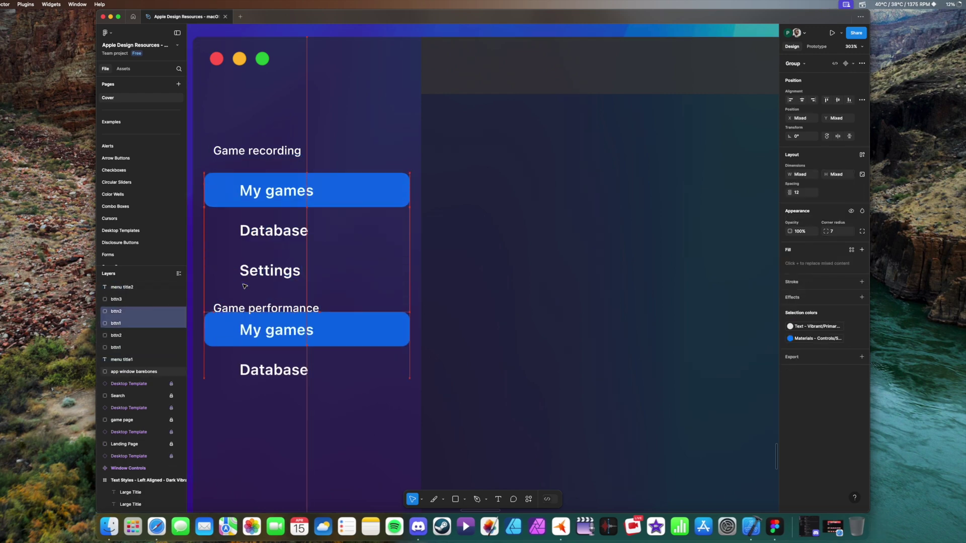
{"action": "key", "text": "Up"}
{"action": "key", "text": "Up"}
{"action": "key", "text": "Up"}
{"action": "key", "text": "Up"}
{"action": "key", "text": "Up"}
{"action": "key", "text": "Up"}
{"action": "key", "text": "Up"}
{"action": "key", "text": "Up"}
{"action": "left_click_drag", "start_coordinate": [122, 313], "coordinate": [121, 284]}
Step: Try a light grey Materials - Controls fill on the upper My games button's background
{"action": "left_click", "coordinate": [120, 323]}
{"action": "left_click", "coordinate": [121, 347]}
{"action": "left_click", "coordinate": [812, 309]}
{"action": "left_click", "coordinate": [712, 423]}
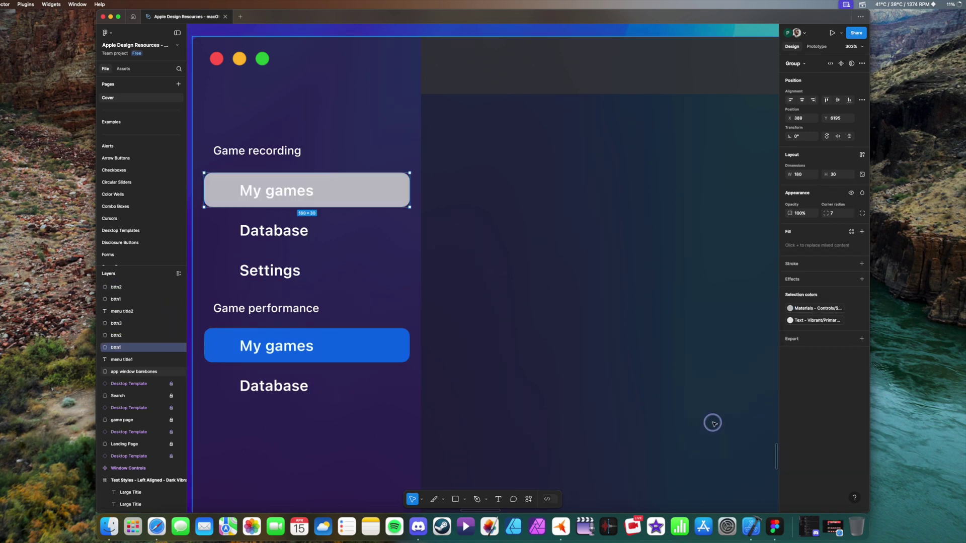
Step: Hide the blue background of the lower My games button and show it only on the lower Database button
{"action": "double_click", "coordinate": [302, 341]}
{"action": "left_click", "coordinate": [178, 324]}
{"action": "left_click", "coordinate": [99, 287]}
{"action": "left_click", "coordinate": [178, 311]}
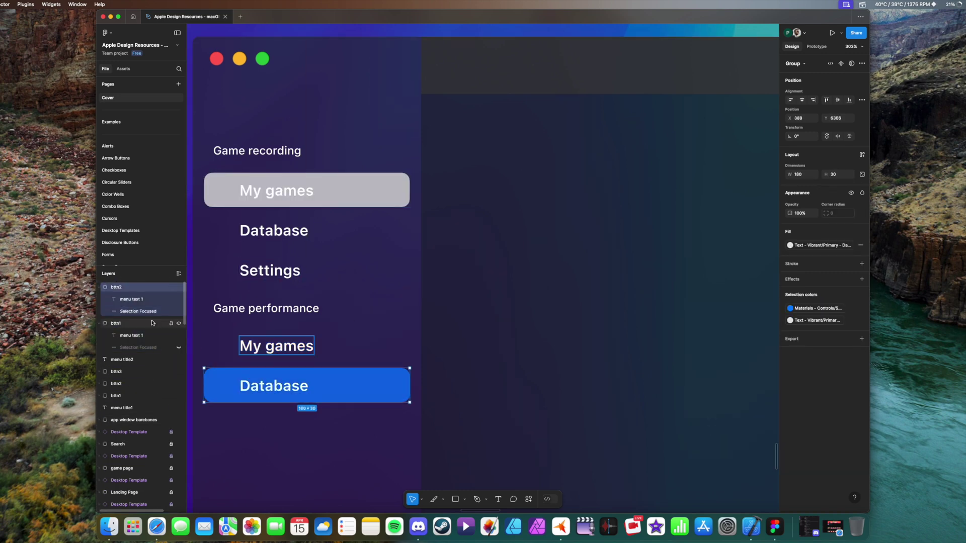
Step: Set the fill of the upper My games button's background rectangle to the dark unfocused selection material
{"action": "left_click", "coordinate": [116, 396]}
{"action": "left_click", "coordinate": [99, 396]}
{"action": "left_click", "coordinate": [137, 420]}
{"action": "left_click", "coordinate": [728, 351]}
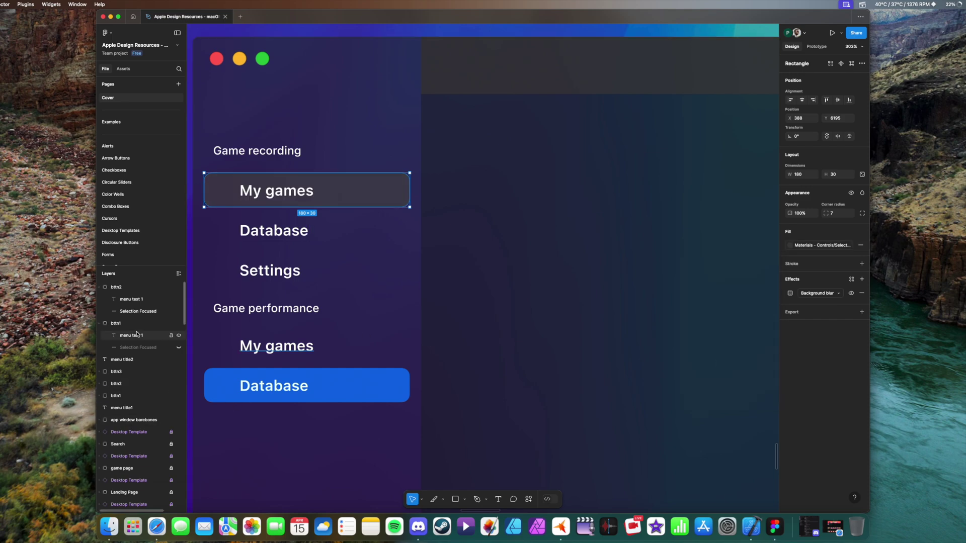
Step: Relabel the two Game performance buttons Themes and Settings and place a default arrow cursor over the highlighted Settings button
{"action": "double_click", "coordinate": [271, 342]}
{"action": "type", "text": "Set"}
{"action": "type", "text": "tings"}
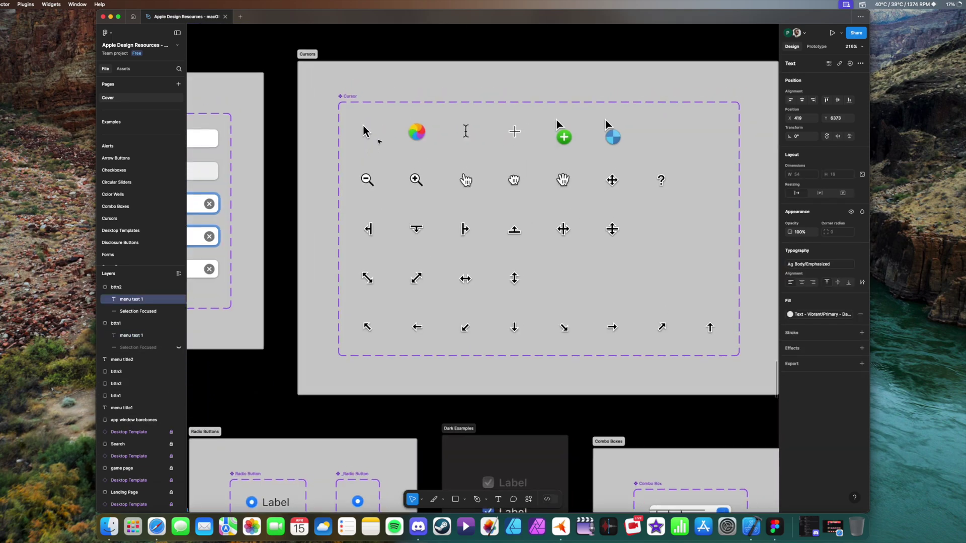
{"action": "scroll", "coordinate": [554, 379], "scroll_direction": "down", "scroll_amount": 10}
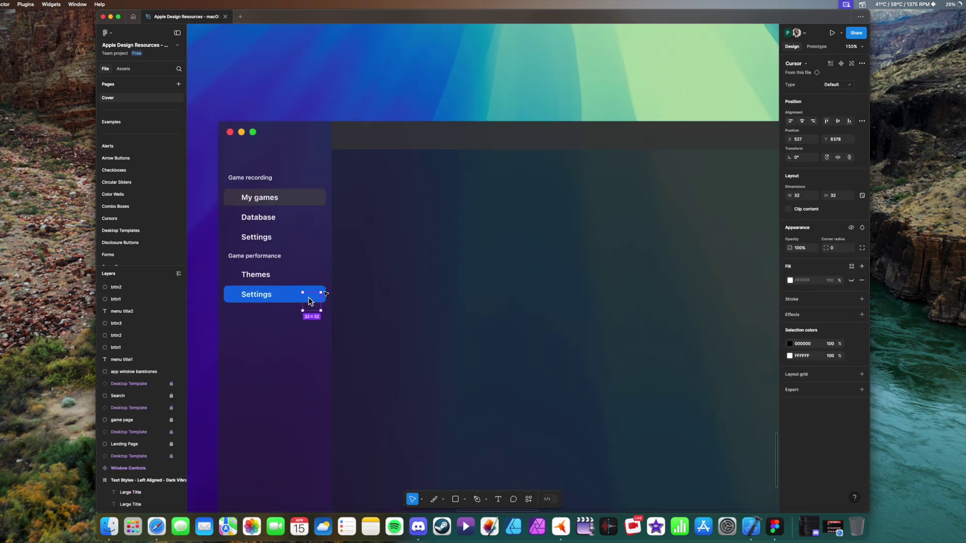
Step: Group all sidebar button and menu title layers and name the group menu
{"action": "left_click", "coordinate": [123, 360]}
{"action": "left_click", "coordinate": [117, 290], "text": "shift"}
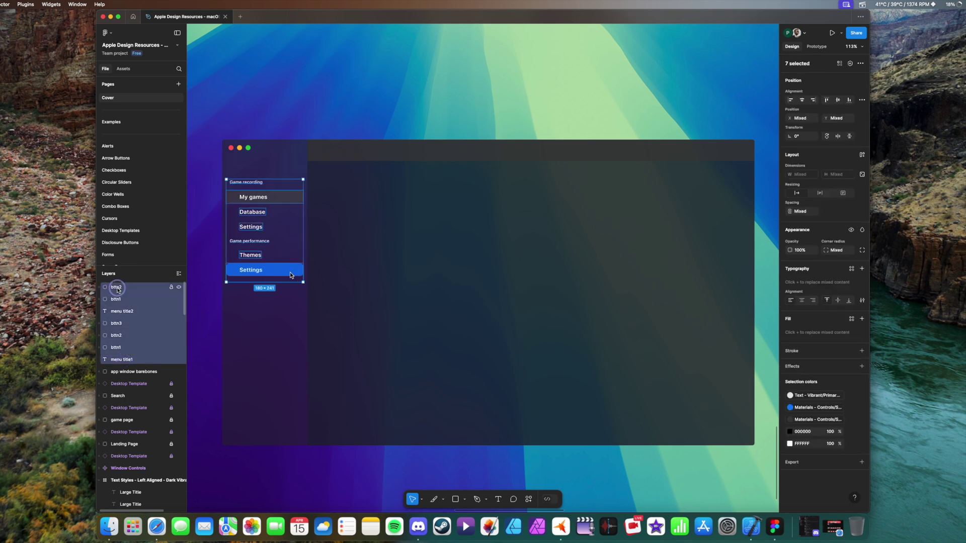
{"action": "right_click", "coordinate": [120, 292]}
{"action": "left_click", "coordinate": [130, 316]}
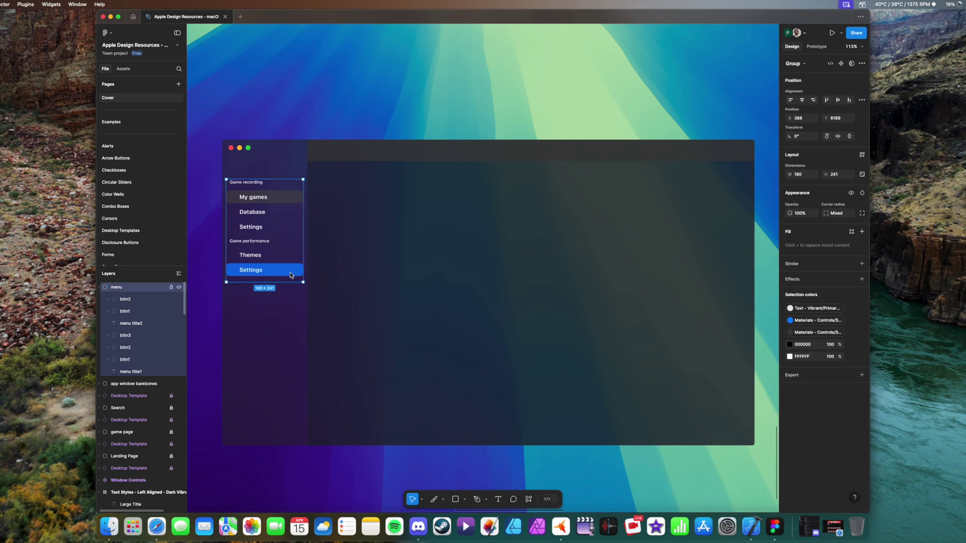
{"action": "left_click", "coordinate": [207, 307]}
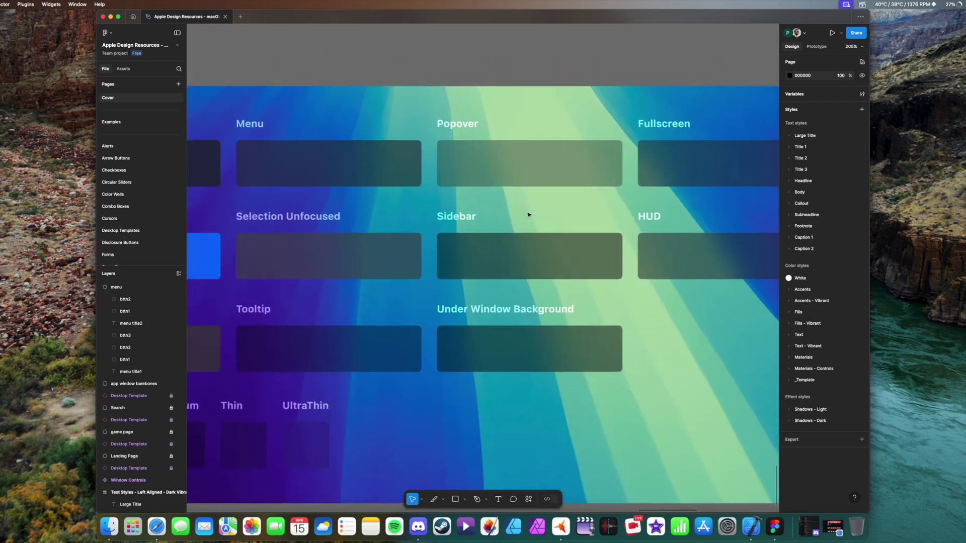
Step: Place a copy of the Header View rectangle in the window's content area and set its height to 368
{"action": "left_click", "coordinate": [244, 102]}
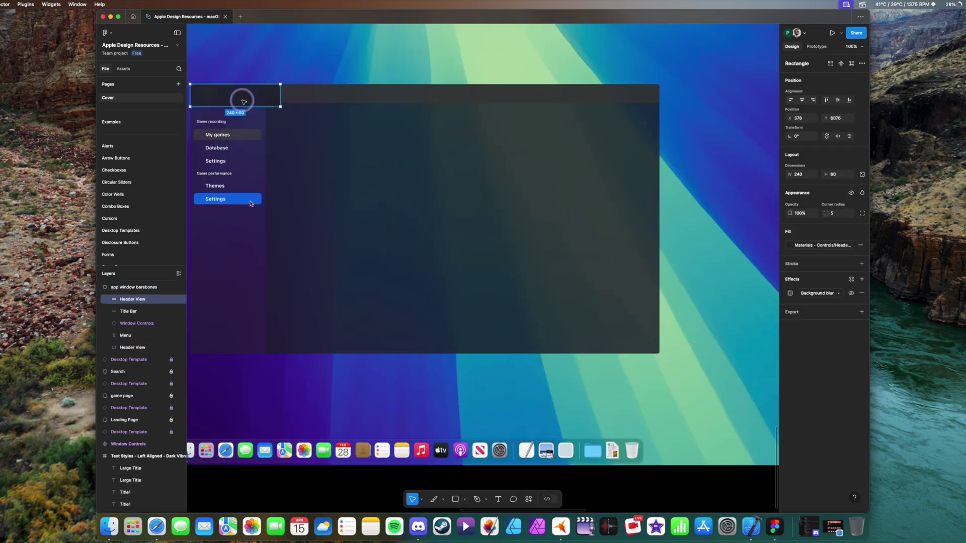
{"action": "scroll", "coordinate": [126, 357], "scroll_direction": "up", "scroll_amount": 3}
{"action": "left_click_drag", "start_coordinate": [244, 102], "coordinate": [346, 351]}
{"action": "scroll", "coordinate": [337, 137], "scroll_direction": "up", "scroll_amount": 5}
{"action": "left_click", "coordinate": [834, 175]}
{"action": "type", "text": "370"}
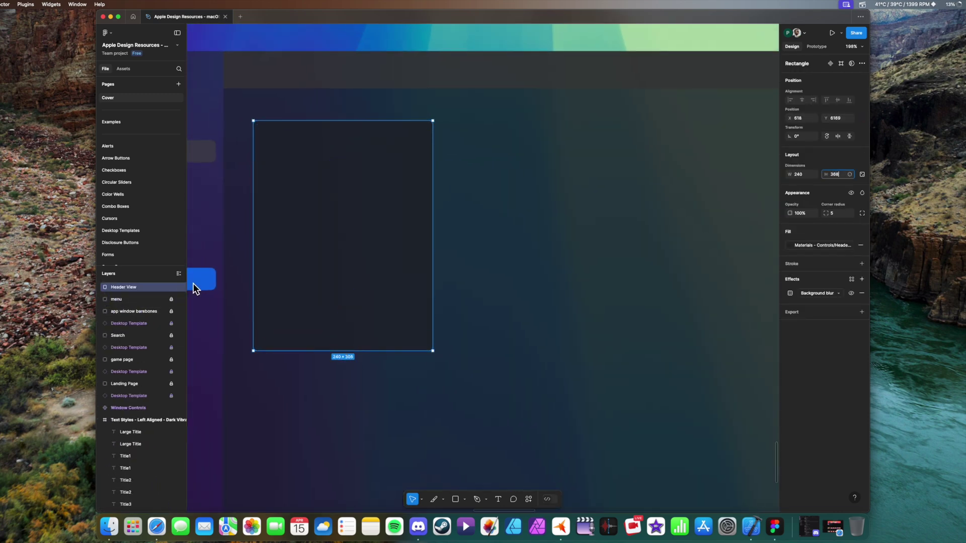
Step: Resize the Header View rectangle to 232 by 348 and move it near the content area's upper-left corner
{"action": "left_click", "coordinate": [552, 229]}
{"action": "scroll", "coordinate": [552, 228], "scroll_direction": "down", "scroll_amount": 3}
{"action": "left_click", "coordinate": [392, 198]}
{"action": "left_click", "coordinate": [805, 176]}
{"action": "key", "text": "Tab"}
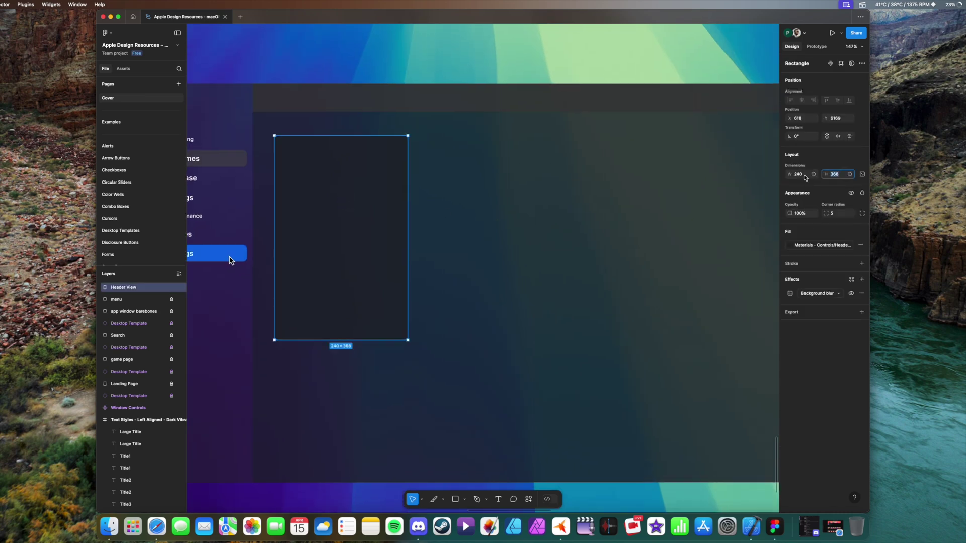
{"action": "scroll", "coordinate": [230, 260], "scroll_direction": "down", "scroll_amount": 3}
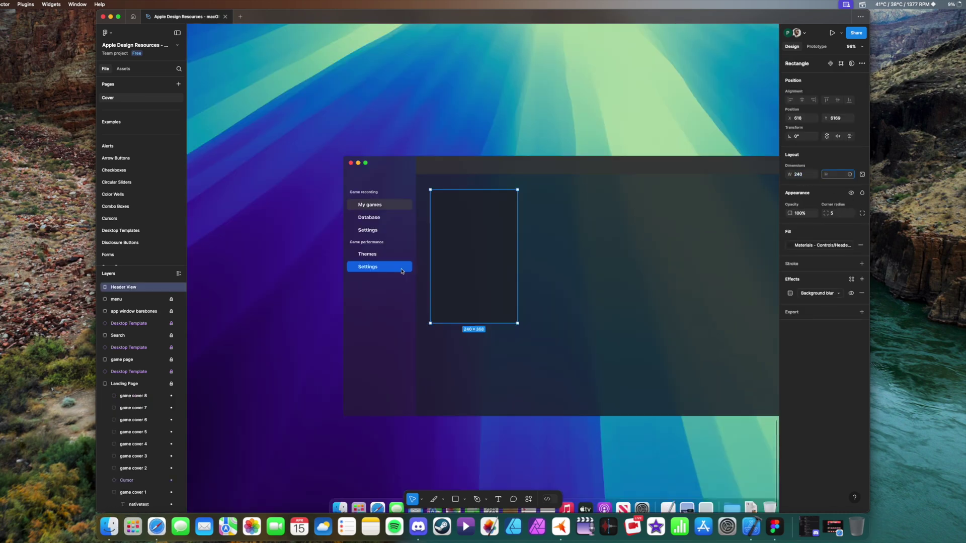
{"action": "left_click", "coordinate": [805, 176]}
{"action": "type", "text": "232"}
{"action": "left_click", "coordinate": [529, 151]}
{"action": "scroll", "coordinate": [528, 151], "scroll_direction": "right", "scroll_amount": 2}
{"action": "scroll", "coordinate": [554, 252], "scroll_direction": "up", "scroll_amount": 1}
{"action": "left_click", "coordinate": [402, 236]}
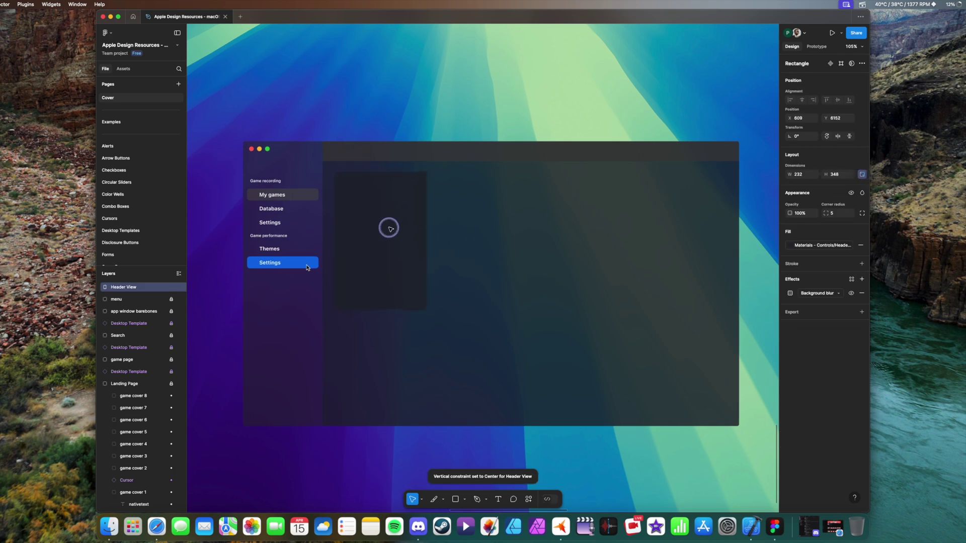
Step: Add a 2 px FF00E1 stroke to the Header View card rectangle and shift it to X 603, Y 6148
{"action": "scroll", "coordinate": [390, 229], "scroll_direction": "up", "scroll_amount": 5}
{"action": "left_click", "coordinate": [861, 264]}
{"action": "left_click", "coordinate": [789, 278]}
{"action": "left_click", "coordinate": [536, 212]}
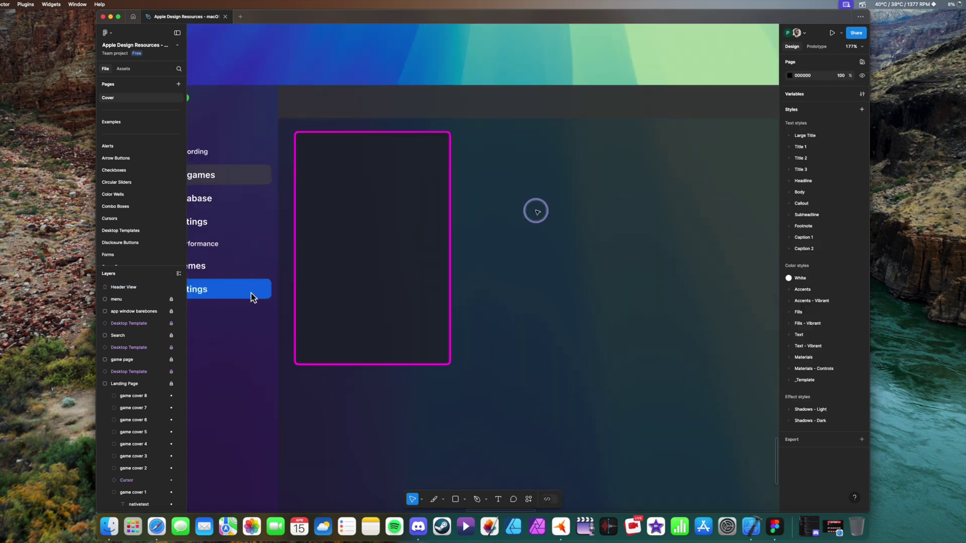
{"action": "left_click", "coordinate": [443, 212]}
{"action": "left_click", "coordinate": [535, 270]}
Step: Place a copy of the default arrow cursor in the card rectangle's lower-right corner
{"action": "scroll", "coordinate": [523, 272], "scroll_direction": "right", "scroll_amount": 1}
{"action": "left_click", "coordinate": [241, 297]}
{"action": "scroll", "coordinate": [356, 298], "scroll_direction": "up", "scroll_amount": 20}
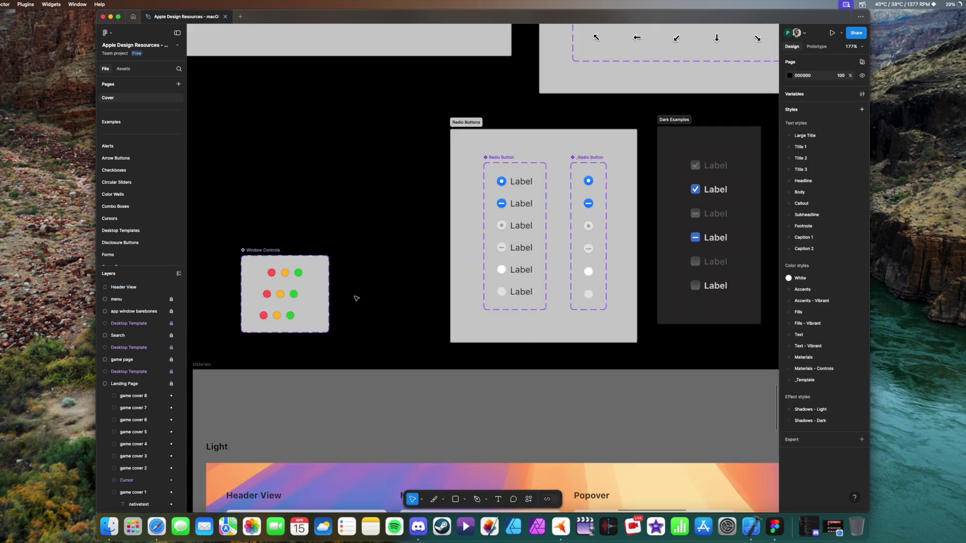
{"action": "double_click", "coordinate": [377, 241]}
{"action": "scroll", "coordinate": [414, 161], "scroll_direction": "down", "scroll_amount": 20}
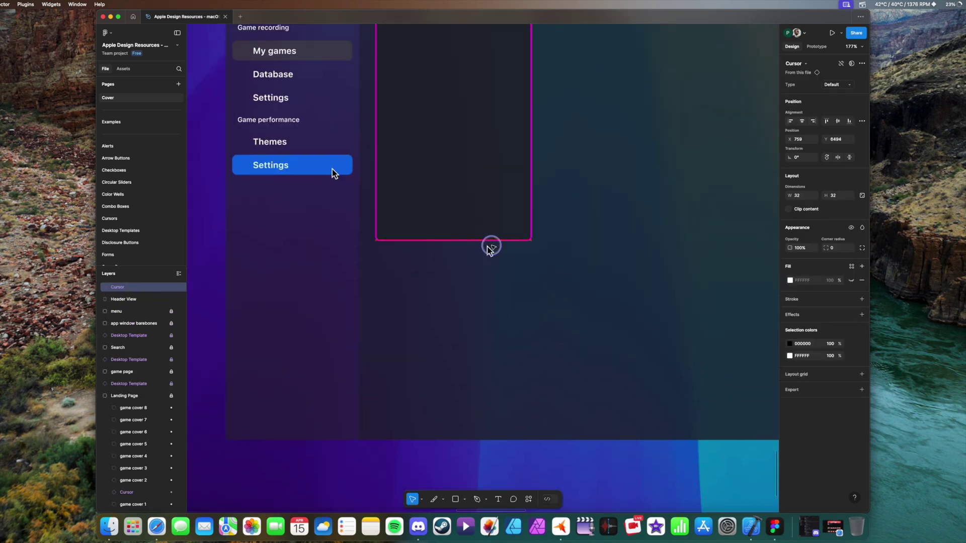
{"action": "left_click", "coordinate": [518, 233]}
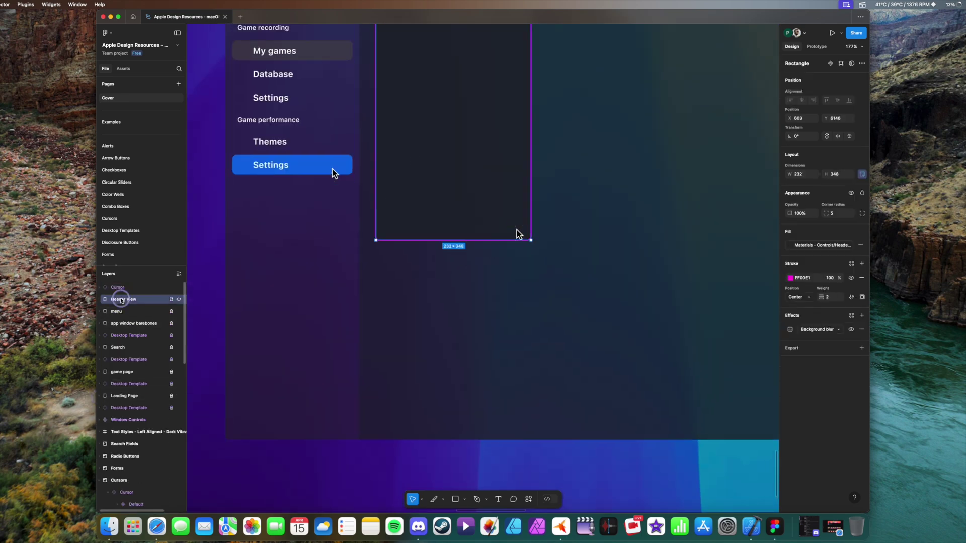
{"action": "left_click_drag", "start_coordinate": [518, 233], "coordinate": [431, 293]}
Step: Switch to Finder, open the games folder and bring the cover image cp.jpg onto the Figma canvas
{"action": "left_click", "coordinate": [114, 526]}
{"action": "left_click", "coordinate": [625, 293]}
{"action": "double_click", "coordinate": [729, 263]}
{"action": "double_click", "coordinate": [874, 168]}
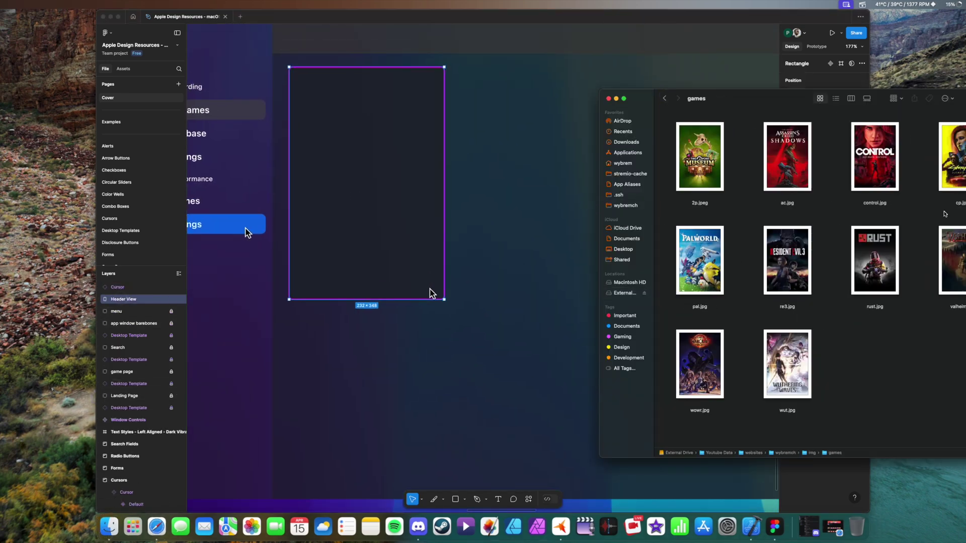
{"action": "left_click_drag", "start_coordinate": [956, 161], "coordinate": [424, 184]}
{"action": "left_click", "coordinate": [463, 288]}
Step: Fit the cover image into the card's upper part at 230 by 312 with upper corner radii of 4
{"action": "left_click_drag", "start_coordinate": [516, 322], "coordinate": [454, 228]}
{"action": "left_click_drag", "start_coordinate": [398, 151], "coordinate": [355, 173]}
{"action": "scroll", "coordinate": [306, 55], "scroll_direction": "up", "scroll_amount": 10}
{"action": "scroll", "coordinate": [737, 129], "scroll_direction": "right", "scroll_amount": 4}
{"action": "left_click_drag", "start_coordinate": [545, 203], "coordinate": [603, 204]}
{"action": "left_click_drag", "start_coordinate": [523, 211], "coordinate": [591, 259]}
{"action": "scroll", "coordinate": [664, 129], "scroll_direction": "down", "scroll_amount": 8}
{"action": "left_click_drag", "start_coordinate": [525, 301], "coordinate": [492, 344]}
{"action": "scroll", "coordinate": [543, 287], "scroll_direction": "up", "scroll_amount": 5}
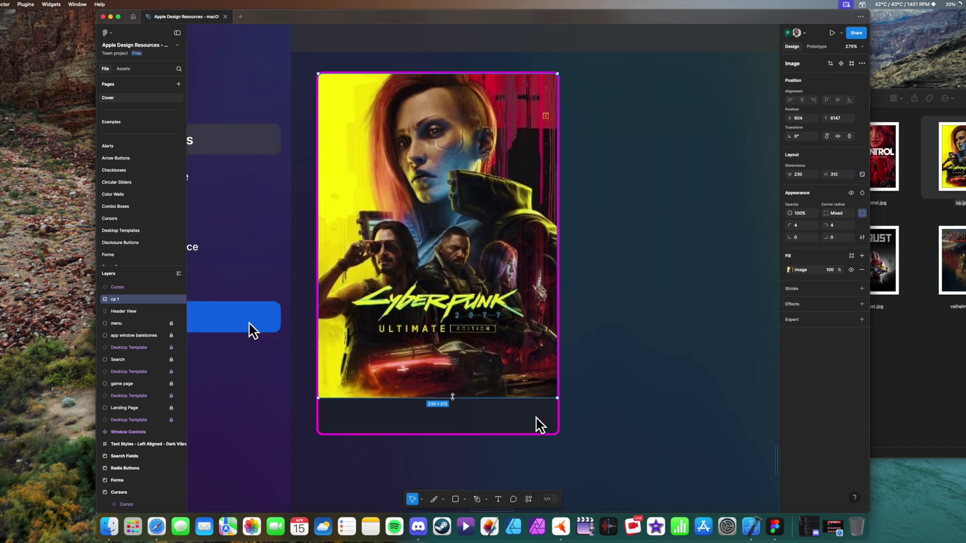
Step: Select the regular Body text sample in the Text Styles - Left Aligned - Dark Vibrant frame
{"action": "scroll", "coordinate": [453, 397], "scroll_direction": "down", "scroll_amount": 3}
{"action": "left_click", "coordinate": [123, 288]}
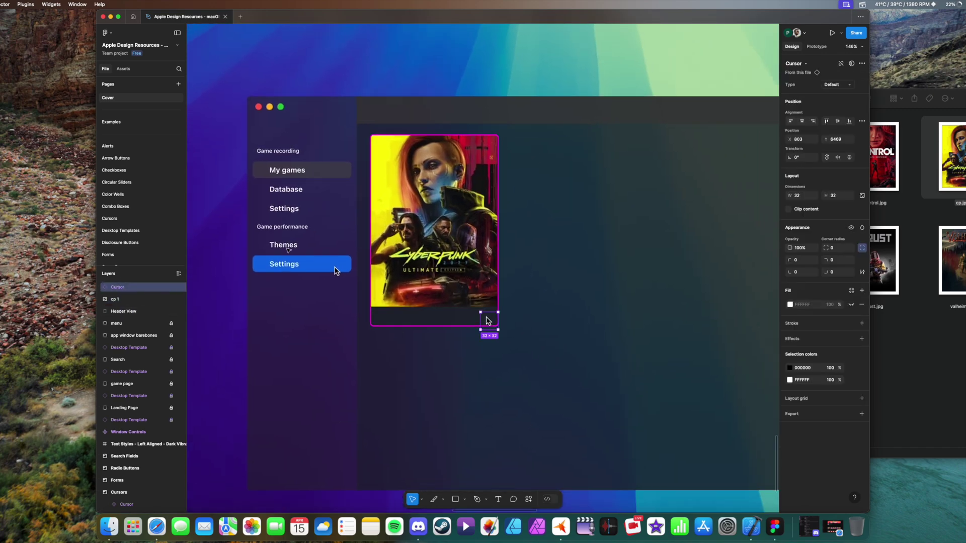
{"action": "scroll", "coordinate": [283, 245], "scroll_direction": "up", "scroll_amount": 2}
{"action": "scroll", "coordinate": [282, 245], "scroll_direction": "down", "scroll_amount": 5}
{"action": "scroll", "coordinate": [283, 245], "scroll_direction": "left", "scroll_amount": 5}
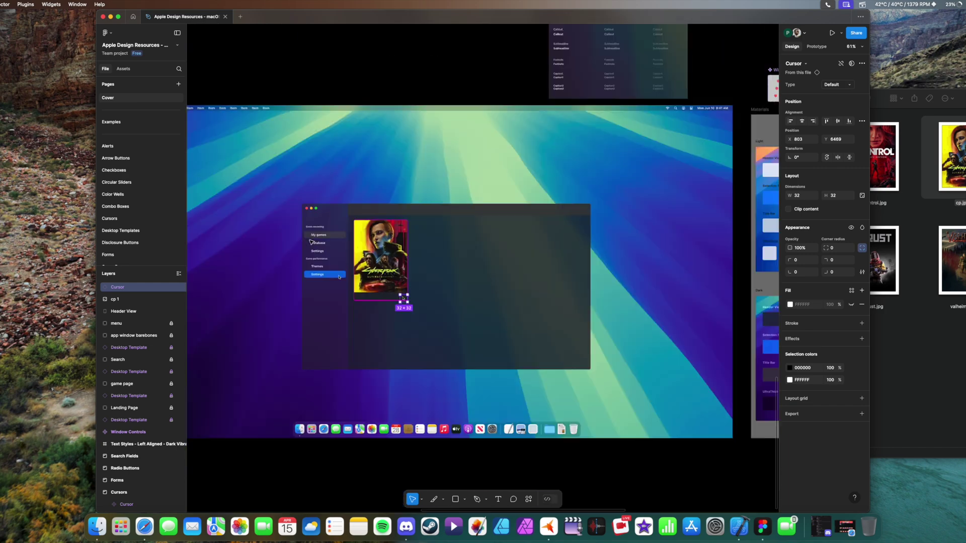
{"action": "scroll", "coordinate": [471, 203], "scroll_direction": "up", "scroll_amount": 6}
{"action": "left_click", "coordinate": [471, 203]}
{"action": "scroll", "coordinate": [471, 204], "scroll_direction": "down", "scroll_amount": 5}
{"action": "scroll", "coordinate": [471, 203], "scroll_direction": "left", "scroll_amount": 3}
{"action": "scroll", "coordinate": [497, 349], "scroll_direction": "up", "scroll_amount": 5}
{"action": "scroll", "coordinate": [497, 350], "scroll_direction": "down", "scroll_amount": 5}
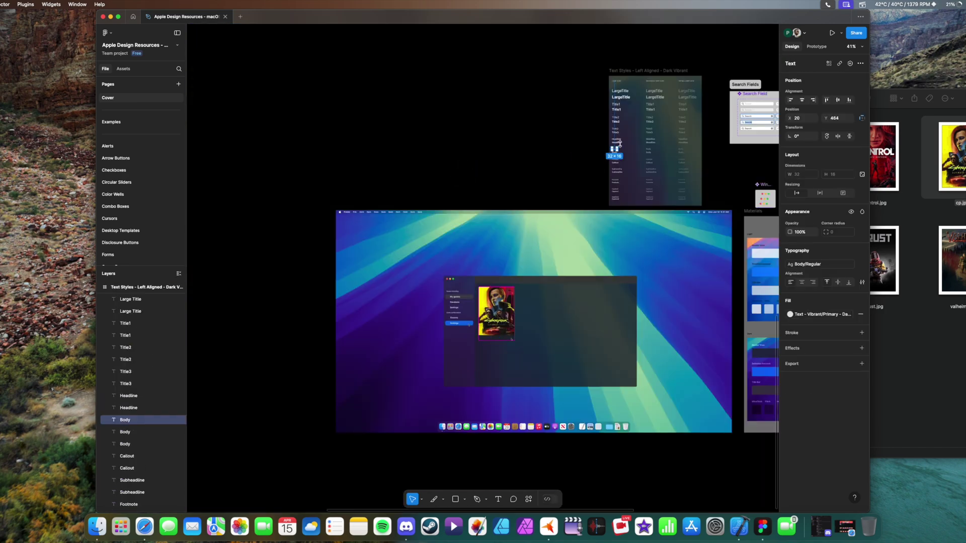
{"action": "scroll", "coordinate": [620, 145], "scroll_direction": "up", "scroll_amount": 5}
{"action": "left_click_drag", "start_coordinate": [602, 161], "coordinate": [349, 332]}
{"action": "scroll", "coordinate": [127, 341], "scroll_direction": "up", "scroll_amount": 4}
{"action": "key", "text": "super+z"}
Step: Place a copy of the Body text on the empty canvas and move its layer to the top of the layer list
{"action": "left_click_drag", "start_coordinate": [602, 161], "coordinate": [410, 305]}
{"action": "scroll", "coordinate": [103, 376], "scroll_direction": "up", "scroll_amount": 2}
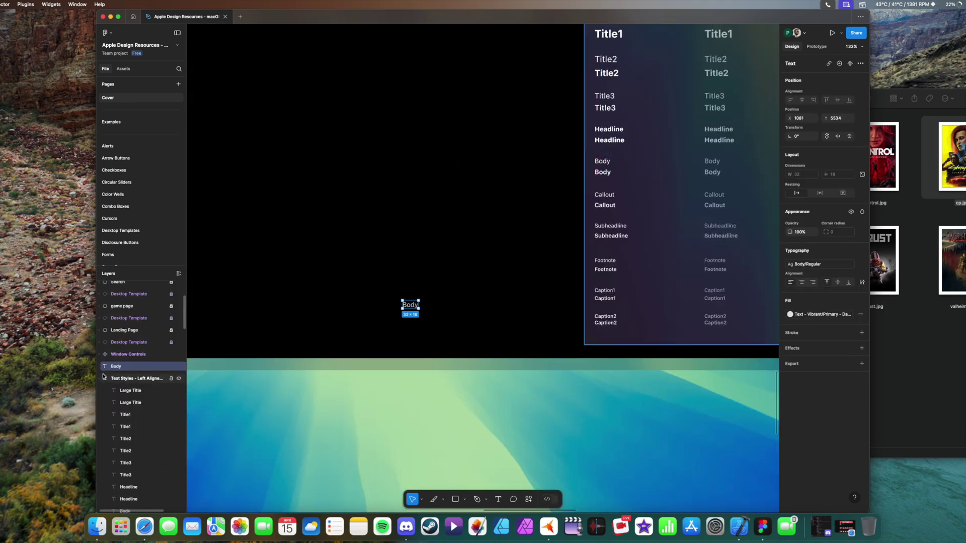
{"action": "left_click", "coordinate": [100, 378]}
{"action": "scroll", "coordinate": [103, 376], "scroll_direction": "up", "scroll_amount": 3}
{"action": "left_click_drag", "start_coordinate": [121, 456], "coordinate": [125, 288]}
{"action": "left_click", "coordinate": [123, 340]}
{"action": "left_click", "coordinate": [178, 273]}
Step: Move the Body text into the strip below the cover image and change it to Cyberpunk 2077
{"action": "scroll", "coordinate": [452, 251], "scroll_direction": "down", "scroll_amount": 5}
{"action": "left_click_drag", "start_coordinate": [507, 104], "coordinate": [347, 441]}
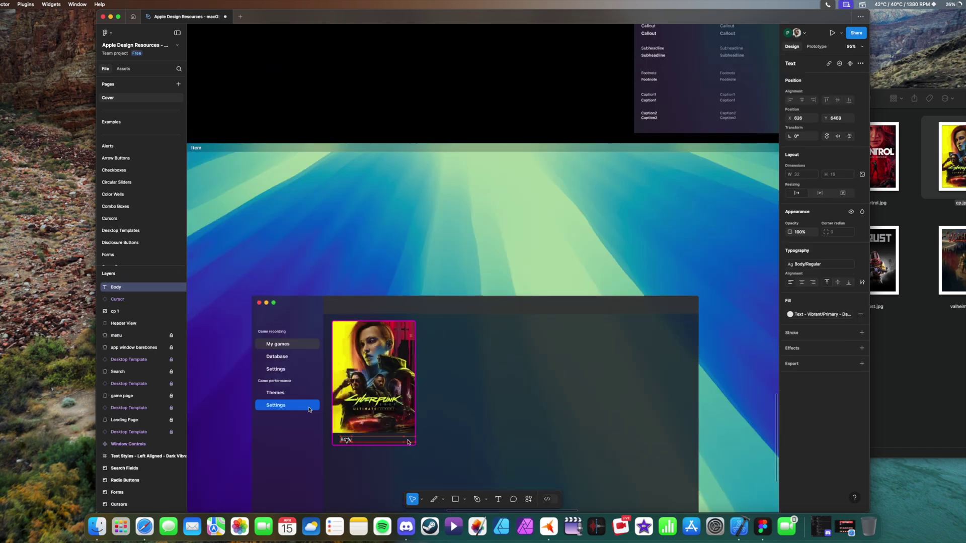
{"action": "scroll", "coordinate": [346, 441], "scroll_direction": "up", "scroll_amount": 10}
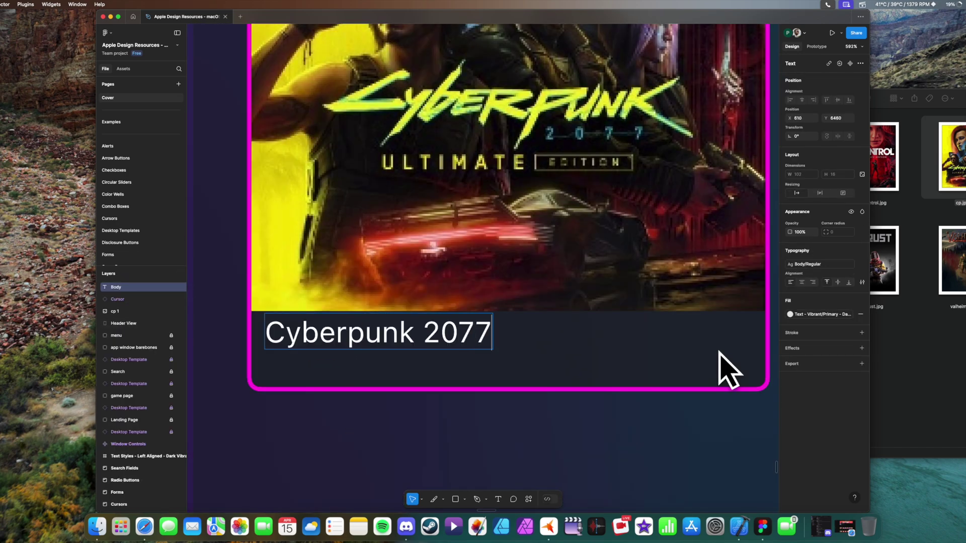
Step: Apply the Body/Emphasized text style to the game title and rename its layer gametitle
{"action": "key", "text": "super+a"}
{"action": "left_click", "coordinate": [822, 315]}
{"action": "left_click", "coordinate": [819, 265]}
{"action": "left_click", "coordinate": [725, 383]}
{"action": "scroll", "coordinate": [459, 339], "scroll_direction": "down", "scroll_amount": 4}
{"action": "left_click", "coordinate": [139, 300]}
{"action": "double_click", "coordinate": [117, 287]}
{"action": "type", "text": "gametitle"}
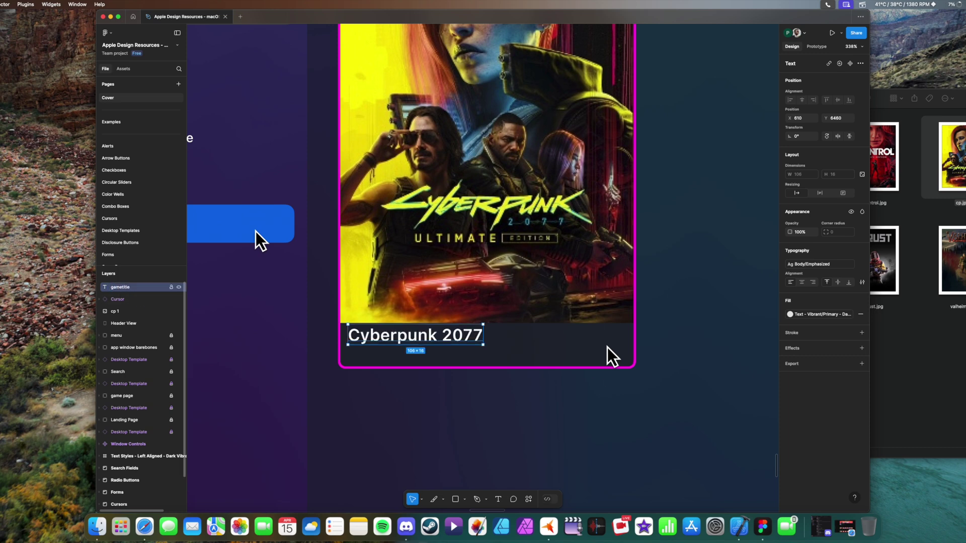
Step: Duplicate the game title below itself as a layer named nativeor and change its text to MacOS (emulated)
{"action": "key", "text": "cmd+d"}
{"action": "key", "text": "Return"}
{"action": "type", "text": "MacOS (native)"}
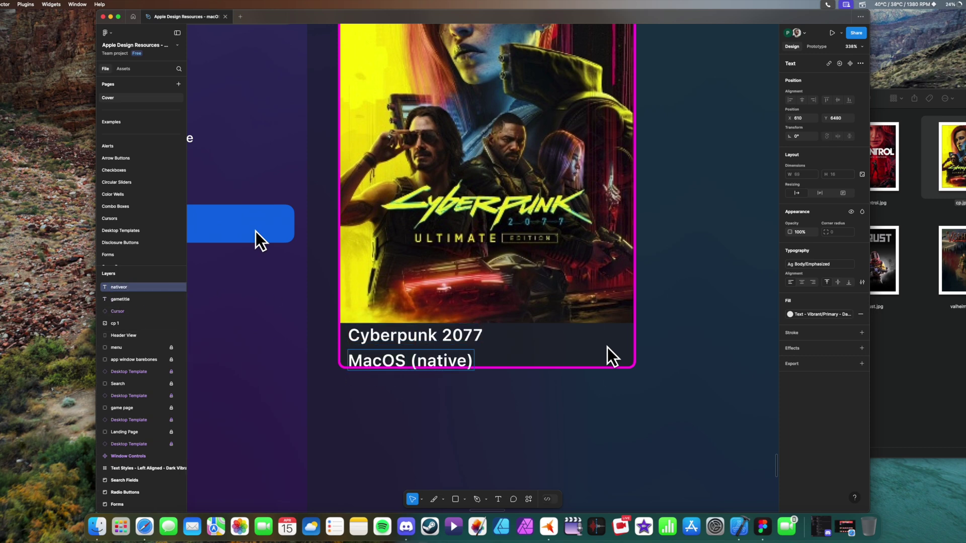
{"action": "key", "text": "BackSpace"}
{"action": "key", "text": "BackSpace"}
{"action": "key", "text": "BackSpace"}
{"action": "key", "text": "BackSpace"}
{"action": "key", "text": "BackSpace"}
{"action": "key", "text": "BackSpace"}
{"action": "key", "text": "BackSpace"}
{"action": "type", "text": "emulated)"}
Step: Apply the Footnote/Regular text style to the MacOS (emulated) line and move it up closer to the game title
{"action": "key", "text": "super+a"}
{"action": "left_click", "coordinate": [819, 264]}
{"action": "scroll", "coordinate": [724, 354], "scroll_direction": "down", "scroll_amount": 3}
{"action": "left_click", "coordinate": [725, 346]}
{"action": "scroll", "coordinate": [718, 355], "scroll_direction": "down", "scroll_amount": 6}
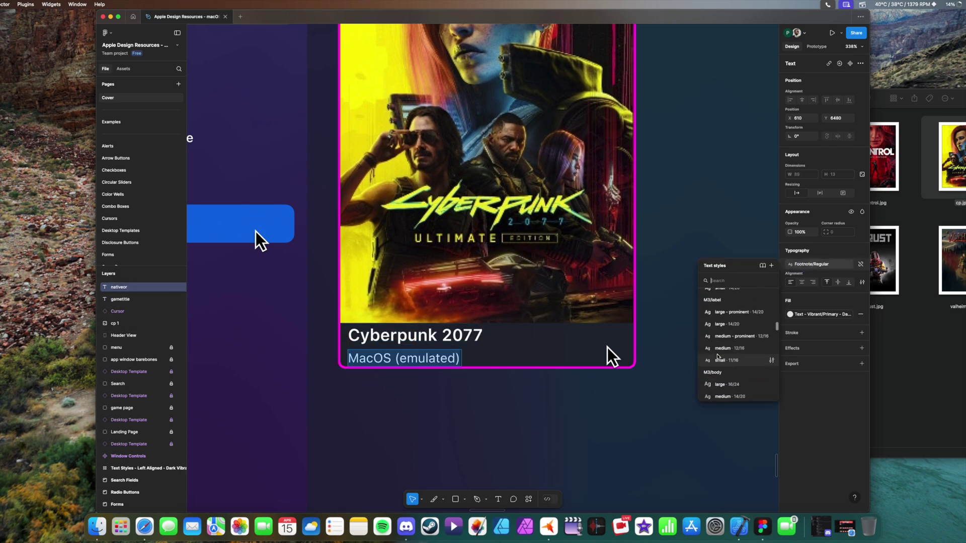
{"action": "left_click", "coordinate": [724, 324]}
{"action": "key", "text": "super+z"}
{"action": "left_click_drag", "start_coordinate": [421, 360], "coordinate": [422, 355]}
{"action": "left_click", "coordinate": [419, 337]}
{"action": "left_click", "coordinate": [490, 403]}
{"action": "scroll", "coordinate": [491, 403], "scroll_direction": "down", "scroll_amount": 5}
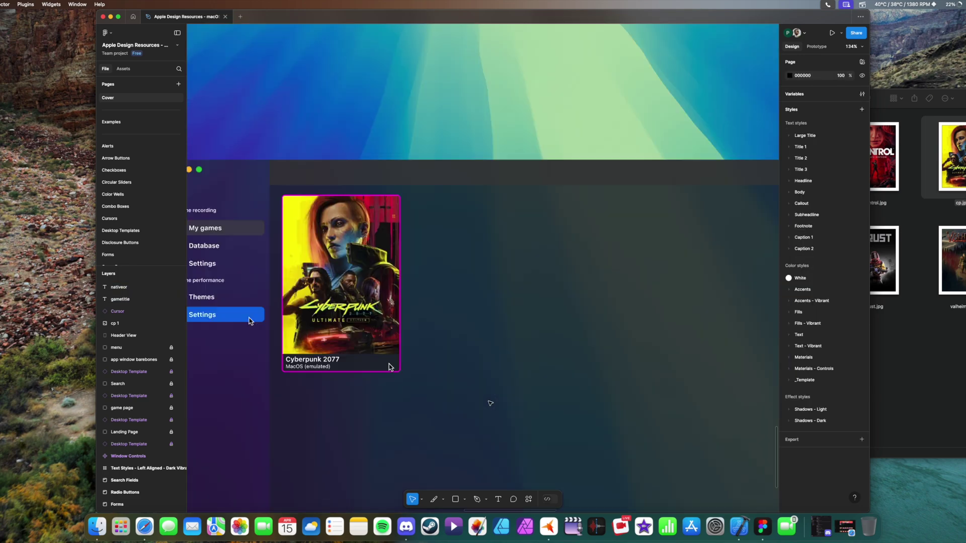
Step: Group the card's text, cursor, cover image and Header View layers and name the group game1
{"action": "scroll", "coordinate": [490, 403], "scroll_direction": "down", "scroll_amount": 3}
{"action": "left_click", "coordinate": [121, 338]}
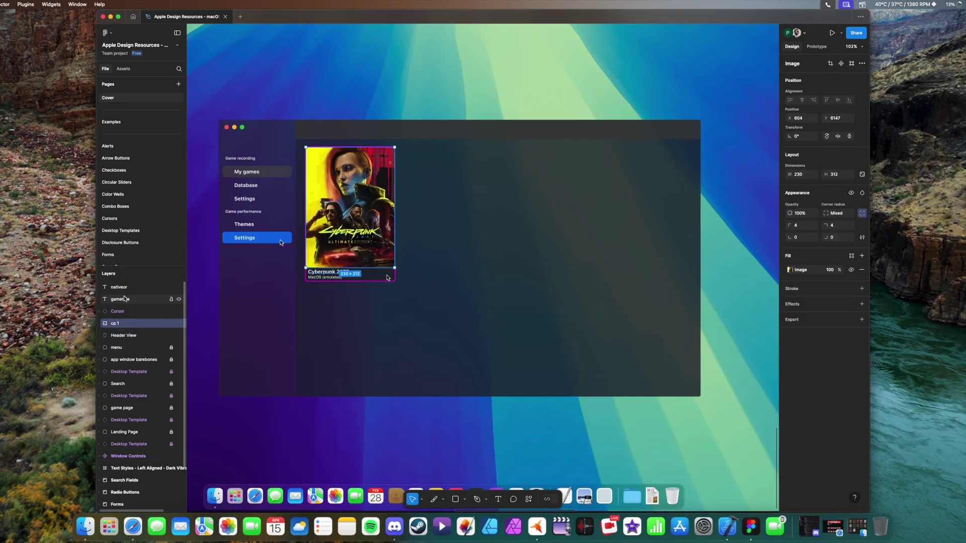
{"action": "left_click", "coordinate": [123, 289], "text": "shift"}
{"action": "right_click", "coordinate": [124, 292]}
{"action": "left_click", "coordinate": [144, 318]}
{"action": "double_click", "coordinate": [123, 289]}
{"action": "type", "text": "game1"}
{"action": "key", "text": "Return"}
Step: Duplicate the game1 group as game2 without the cursor and place the copy 250 px to the right
{"action": "key", "text": "super+d"}
{"action": "key", "text": "super+d"}
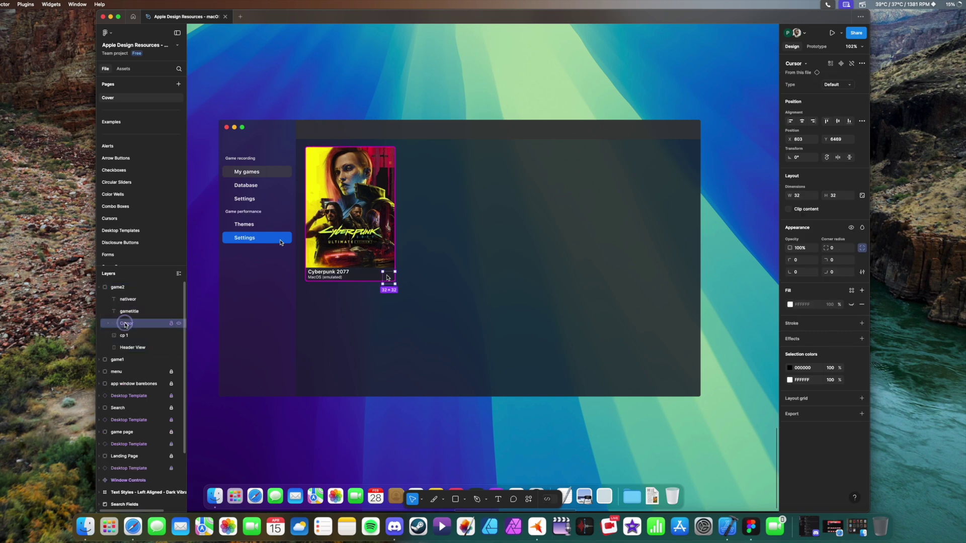
{"action": "key", "text": "shift+Right"}
{"action": "key", "text": "shift+Right"}
{"action": "key", "text": "shift+Right"}
{"action": "key", "text": "shift+Right"}
{"action": "key", "text": "shift+Right"}
{"action": "key", "text": "shift+Right"}
{"action": "key", "text": "shift+Right"}
{"action": "key", "text": "shift+Right"}
{"action": "key", "text": "shift+Right"}
{"action": "key", "text": "shift+Right"}
{"action": "key", "text": "shift+Right"}
{"action": "key", "text": "shift+Right"}
{"action": "key", "text": "shift+Right"}
{"action": "key", "text": "shift+Right"}
{"action": "key", "text": "shift+Right"}
{"action": "key", "text": "shift+Right"}
{"action": "key", "text": "shift+Right"}
{"action": "key", "text": "shift+Right"}
{"action": "key", "text": "shift+Right"}
{"action": "key", "text": "shift+Right"}
Step: Hide the magenta stroke on game2's Header View rectangle and collapse the group
{"action": "left_click", "coordinate": [132, 336]}
{"action": "left_click", "coordinate": [851, 302]}
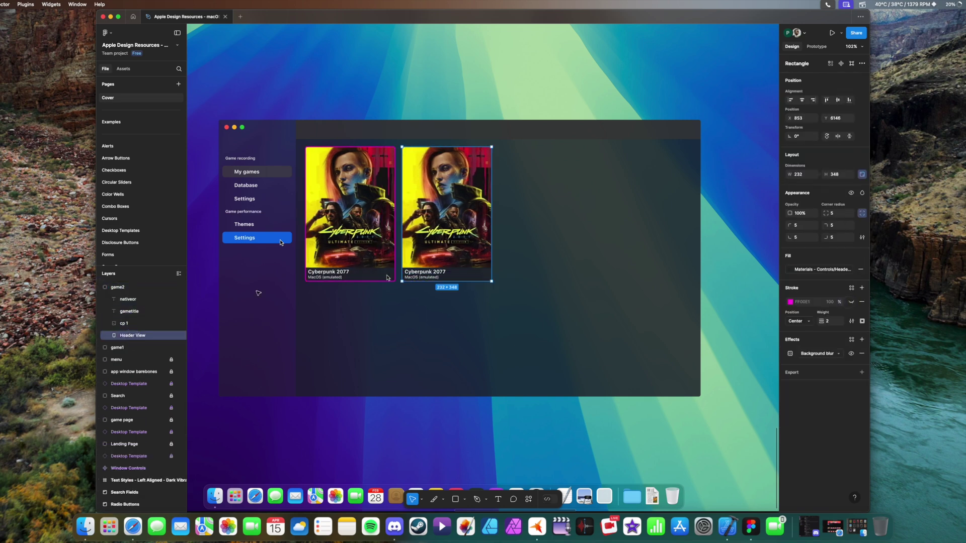
{"action": "left_click", "coordinate": [99, 288]}
Step: Duplicate the game2 group and place the copy 250 px to its right at X 1103
{"action": "scroll", "coordinate": [528, 215], "scroll_direction": "up", "scroll_amount": 5}
{"action": "scroll", "coordinate": [269, 270], "scroll_direction": "down", "scroll_amount": 2}
{"action": "left_click", "coordinate": [161, 287]}
{"action": "key", "text": "super+d"}
{"action": "key", "text": "shift+Right"}
{"action": "key", "text": "shift+Right"}
{"action": "key", "text": "shift+Right"}
{"action": "key", "text": "shift+Right"}
{"action": "key", "text": "shift+Right"}
{"action": "key", "text": "shift+Right"}
{"action": "key", "text": "shift+Right"}
{"action": "key", "text": "shift+Right"}
{"action": "key", "text": "shift+Right"}
{"action": "key", "text": "shift+Right"}
{"action": "key", "text": "shift+Right"}
{"action": "key", "text": "shift+Right"}
{"action": "key", "text": "shift+Right"}
{"action": "key", "text": "shift+Right"}
{"action": "key", "text": "shift+Right"}
{"action": "key", "text": "shift+Right"}
{"action": "key", "text": "shift+Right"}
{"action": "key", "text": "shift+Right"}
{"action": "key", "text": "shift+Right"}
{"action": "key", "text": "shift+Right"}
{"action": "key", "text": "shift+Right"}
{"action": "key", "text": "shift+Right"}
{"action": "key", "text": "shift+Right"}
{"action": "key", "text": "shift+Right"}
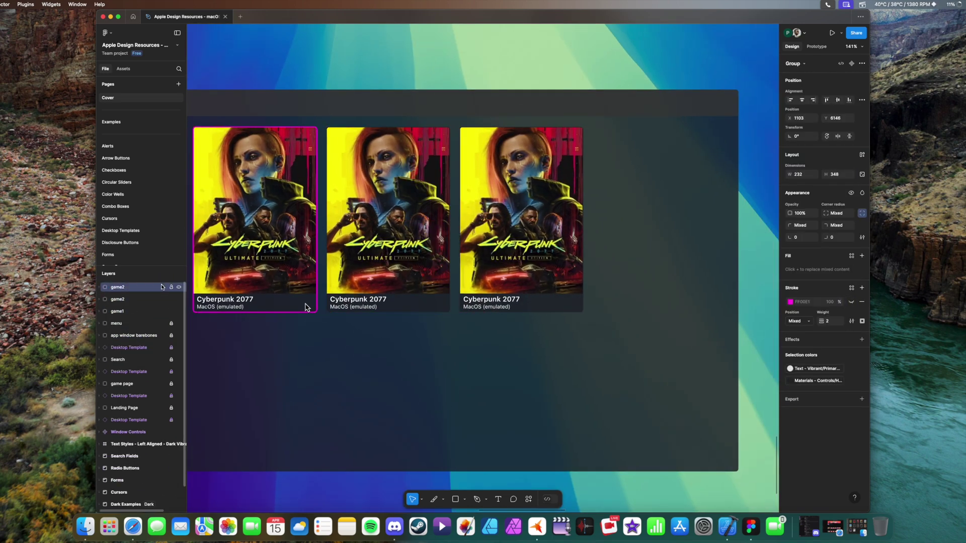
Step: Duplicate the third game card, place the copy 250 px to its right at about X 1354, and name the groups game3 and game4
{"action": "key", "text": "super+d"}
{"action": "key", "text": "shift+Right"}
{"action": "key", "text": "shift+Right"}
{"action": "key", "text": "shift+Right"}
{"action": "key", "text": "shift+Right"}
{"action": "key", "text": "shift+Right"}
{"action": "key", "text": "shift+Right"}
{"action": "key", "text": "shift+Right"}
{"action": "key", "text": "shift+Right"}
{"action": "key", "text": "shift+Right"}
{"action": "key", "text": "shift+Right"}
{"action": "key", "text": "shift+Right"}
{"action": "key", "text": "shift+Right"}
{"action": "key", "text": "shift+Right"}
{"action": "key", "text": "shift+Right"}
{"action": "key", "text": "shift+Right"}
{"action": "key", "text": "shift+Right"}
{"action": "key", "text": "shift+Right"}
{"action": "key", "text": "shift+Right"}
{"action": "key", "text": "shift+Right"}
{"action": "key", "text": "shift+Right"}
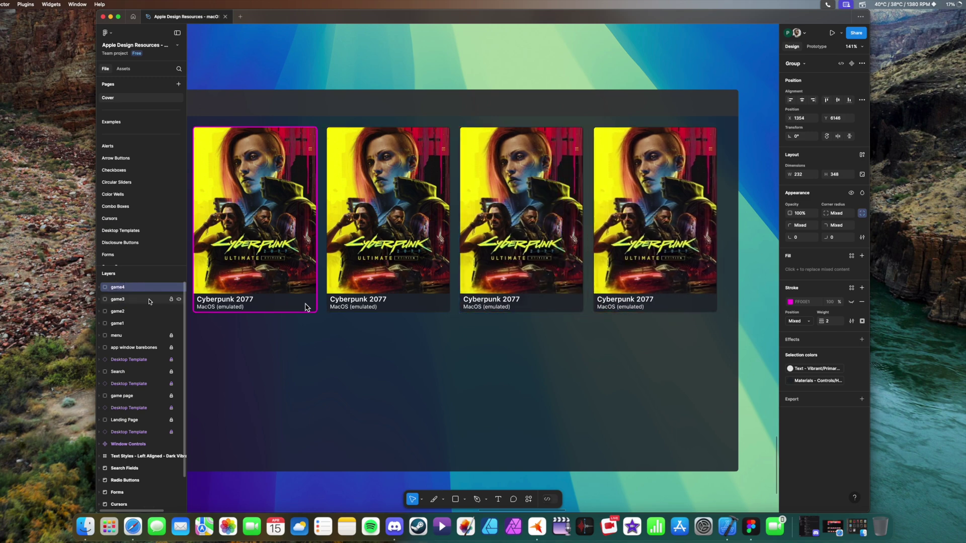
Step: Duplicate the four game card groups together and place the copies as a second row below at Y 6516
{"action": "scroll", "coordinate": [305, 307], "scroll_direction": "down", "scroll_amount": 3}
{"action": "left_click", "coordinate": [127, 321]}
{"action": "left_click", "coordinate": [130, 290], "text": "shift"}
{"action": "key", "text": "super+d"}
{"action": "key", "text": "shift+Down"}
{"action": "key", "text": "shift+Down"}
{"action": "key", "text": "shift+Down"}
{"action": "key", "text": "shift+Down"}
{"action": "key", "text": "shift+Down"}
{"action": "key", "text": "shift+Down"}
{"action": "key", "text": "shift+Down"}
{"action": "key", "text": "shift+Down"}
{"action": "key", "text": "shift+Down"}
{"action": "key", "text": "shift+Down"}
{"action": "key", "text": "shift+Down"}
{"action": "key", "text": "shift+Down"}
{"action": "key", "text": "shift+Down"}
{"action": "key", "text": "shift+Down"}
{"action": "key", "text": "shift+Down"}
{"action": "key", "text": "shift+Down"}
{"action": "key", "text": "shift+Down"}
{"action": "key", "text": "shift+Down"}
{"action": "key", "text": "shift+Down"}
{"action": "key", "text": "shift+Down"}
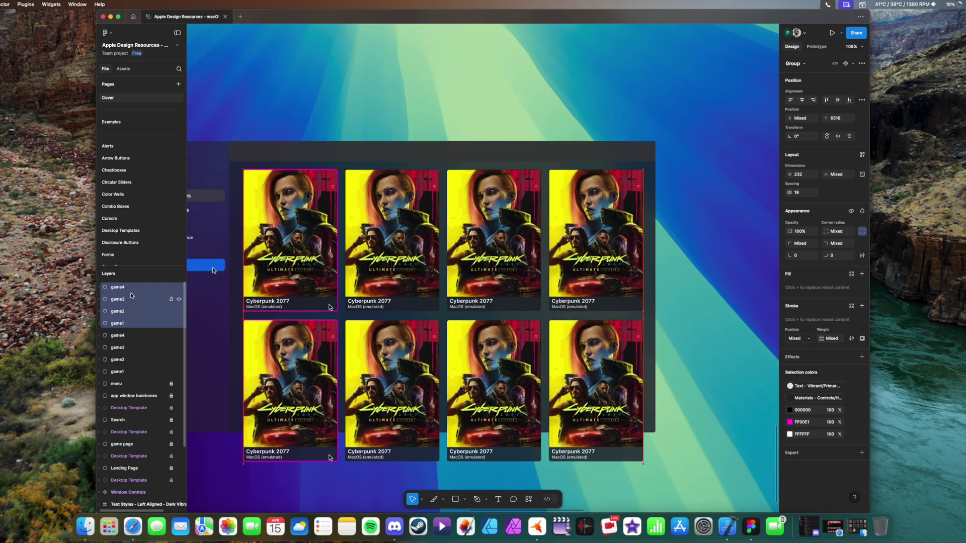
Step: Rename the four duplicated groups in the second row as game5, game6, game7 and game8
{"action": "scroll", "coordinate": [257, 292], "scroll_direction": "down", "scroll_amount": 3}
{"action": "double_click", "coordinate": [126, 321]}
{"action": "type", "text": "game5"}
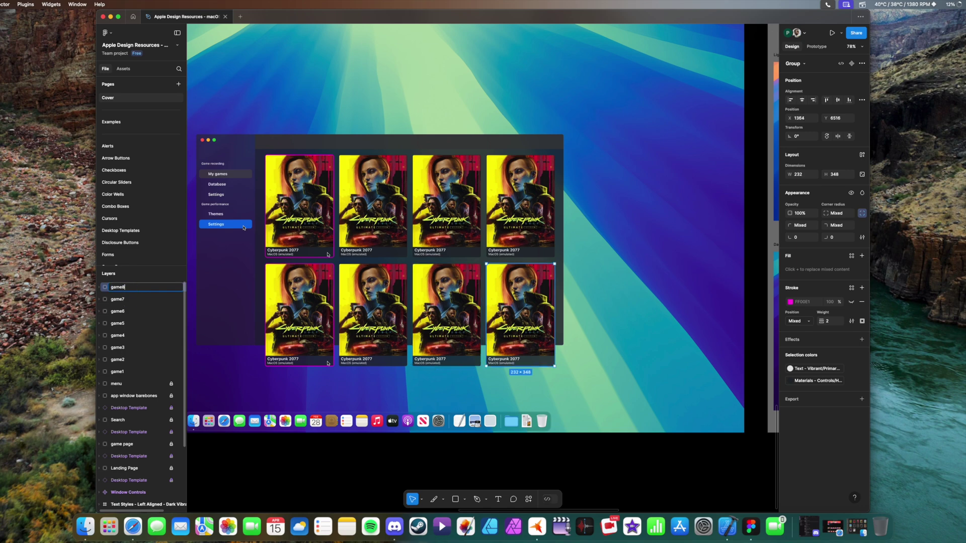
{"action": "left_click", "coordinate": [128, 299]}
Step: In app window barebones, extend the Header View down to a height of 824 and stretch the Menu background down to match
{"action": "scroll", "coordinate": [256, 355], "scroll_direction": "up", "scroll_amount": 3}
{"action": "left_click", "coordinate": [99, 396]}
{"action": "left_click", "coordinate": [133, 431]}
{"action": "left_click_drag", "start_coordinate": [477, 342], "coordinate": [475, 383]}
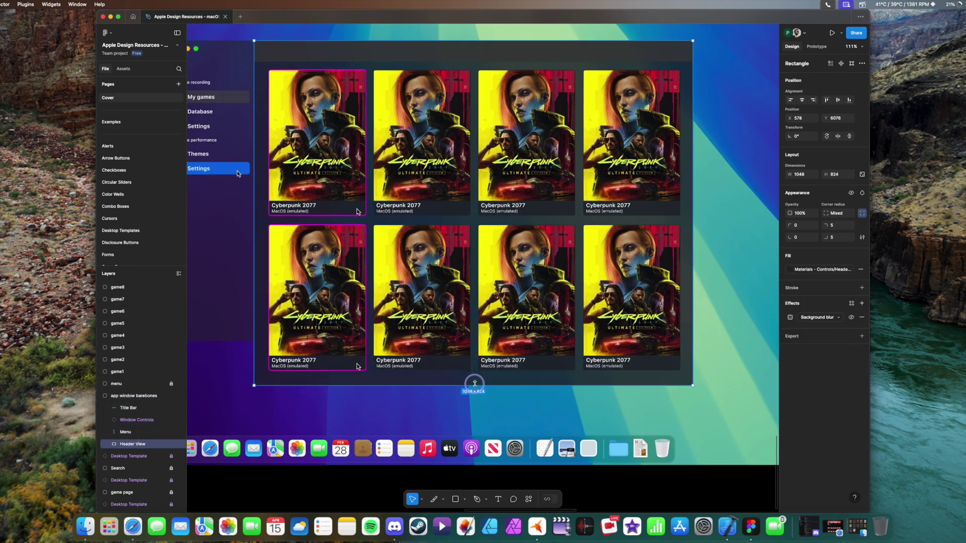
{"action": "left_click", "coordinate": [126, 432]}
{"action": "left_click_drag", "start_coordinate": [207, 341], "coordinate": [207, 377]}
{"action": "scroll", "coordinate": [271, 306], "scroll_direction": "down", "scroll_amount": 3}
{"action": "left_click", "coordinate": [171, 395]}
Step: Move all eight game card groups down 9 px within the window and collapse the app window barebones group
{"action": "left_click", "coordinate": [125, 371]}
{"action": "left_click", "coordinate": [125, 287], "text": "shift"}
{"action": "key", "text": "shift+Down"}
{"action": "key", "text": "Up"}
{"action": "left_click", "coordinate": [432, 75]}
{"action": "scroll", "coordinate": [437, 150], "scroll_direction": "up", "scroll_amount": 2}
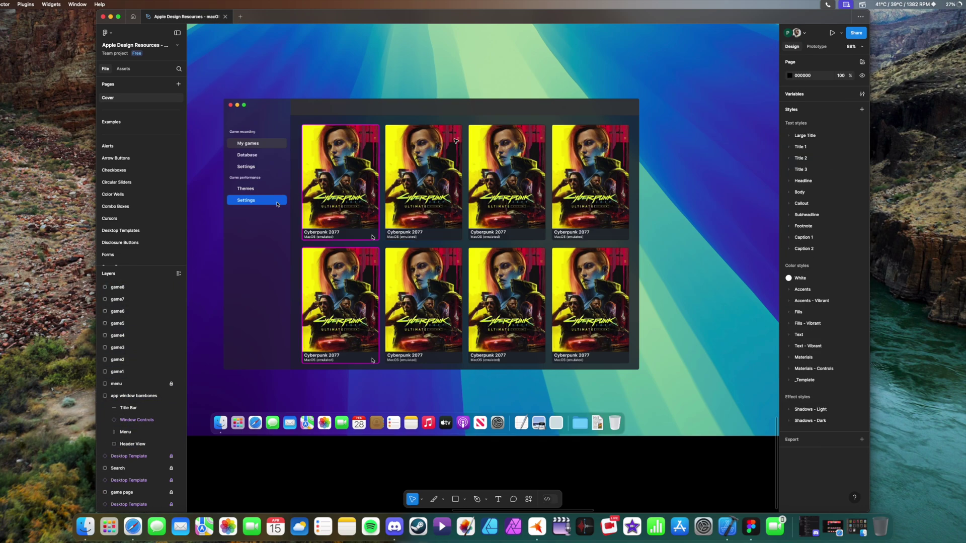
{"action": "left_click", "coordinate": [99, 396]}
Step: Replace the cover images of the second and third cards in the upper row with 2p.jpeg and ac.jpg
{"action": "scroll", "coordinate": [343, 205], "scroll_direction": "up", "scroll_amount": 3}
{"action": "double_click", "coordinate": [443, 176]}
{"action": "left_click", "coordinate": [790, 270]}
{"action": "left_click", "coordinate": [733, 351]}
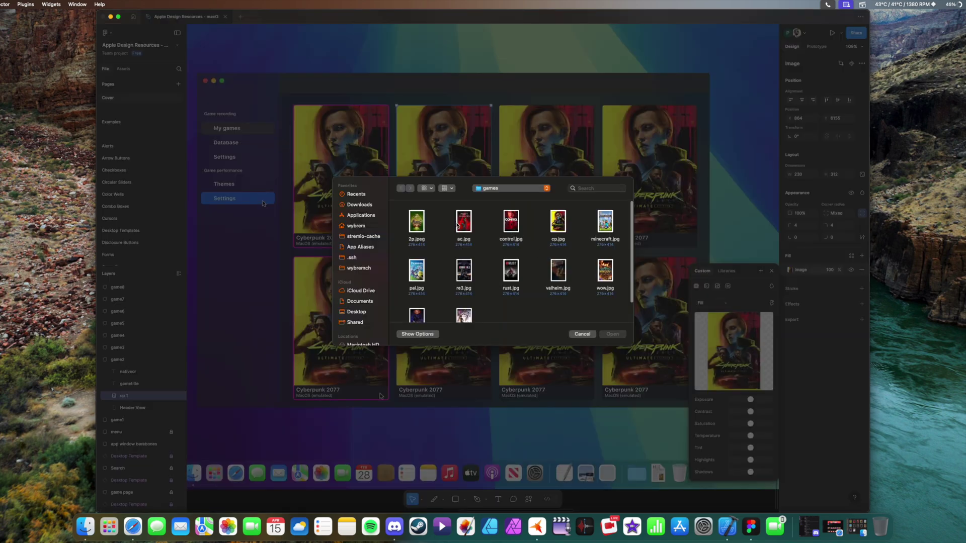
{"action": "double_click", "coordinate": [420, 222]}
{"action": "double_click", "coordinate": [547, 176]}
{"action": "left_click", "coordinate": [733, 352]}
{"action": "double_click", "coordinate": [463, 221]}
Step: Replace the fourth card's cover image with control.jpg and the fifth card's with minecraft.jpg
{"action": "double_click", "coordinate": [649, 177]}
{"action": "left_click", "coordinate": [791, 270]}
{"action": "left_click", "coordinate": [734, 352]}
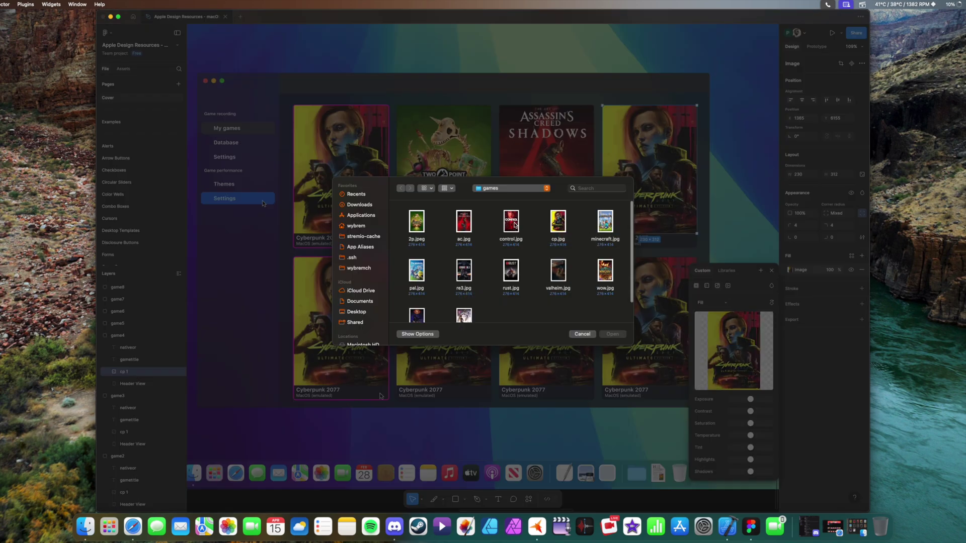
{"action": "double_click", "coordinate": [513, 223]}
{"action": "double_click", "coordinate": [322, 306]}
{"action": "left_click", "coordinate": [791, 270]}
{"action": "left_click", "coordinate": [734, 351]}
{"action": "double_click", "coordinate": [605, 222]}
Step: Delete the copied cursor from the game5 card and hide the card's highlight stroke
{"action": "key", "text": "Delete"}
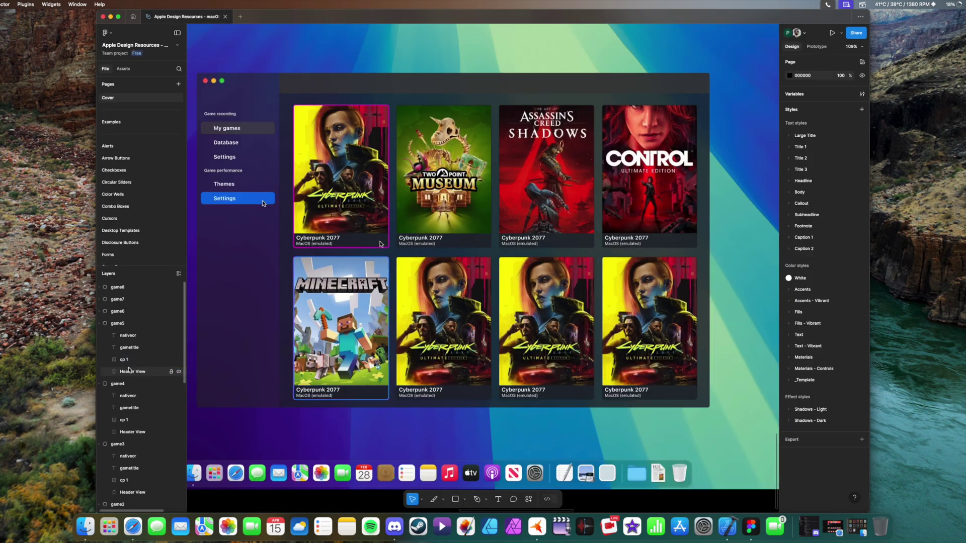
{"action": "left_click", "coordinate": [133, 310]}
Step: Replace the cover images of the sixth and seventh cards with pal.jpg and re3.jpg
{"action": "double_click", "coordinate": [444, 322]}
{"action": "left_click", "coordinate": [790, 270]}
{"action": "left_click", "coordinate": [733, 352]}
{"action": "double_click", "coordinate": [416, 271]}
{"action": "double_click", "coordinate": [575, 316]}
{"action": "left_click", "coordinate": [790, 270]}
{"action": "left_click", "coordinate": [734, 351]}
{"action": "double_click", "coordinate": [463, 273]}
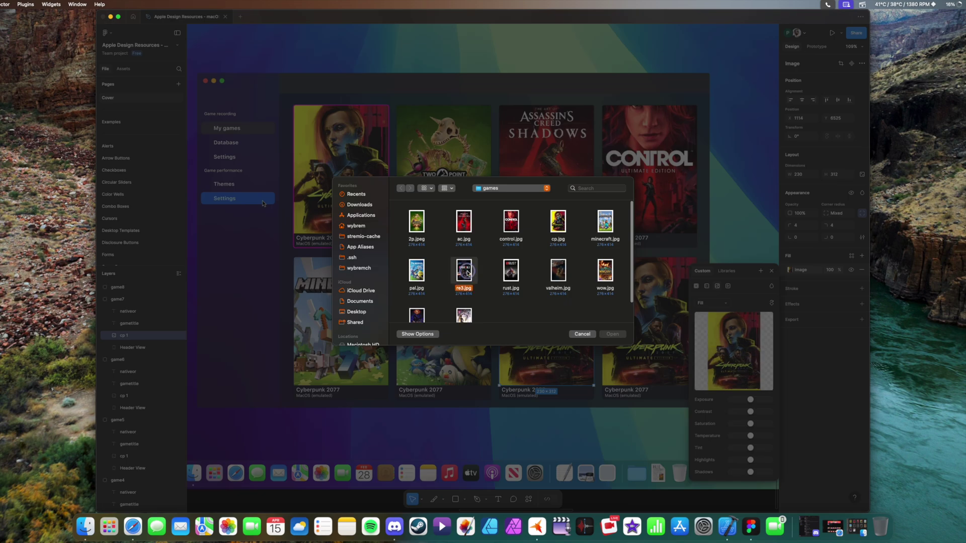
Step: Replace the last card's cover image in the lower row with rust.jpg
{"action": "double_click", "coordinate": [649, 315]}
{"action": "left_click", "coordinate": [791, 270]}
{"action": "left_click", "coordinate": [733, 351]}
{"action": "double_click", "coordinate": [511, 272]}
Step: Retitle the seven copied cards Two Point Museum, AC Shadows, Control Ultimate, Minecraft, Palworld, RE3 and Rust, each marked MacOS (native)
{"action": "double_click", "coordinate": [428, 237]}
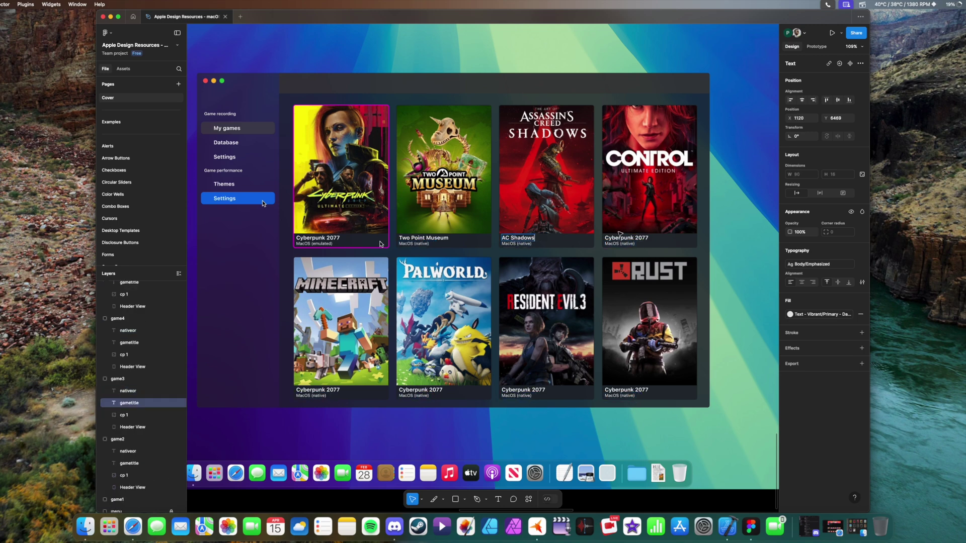
{"action": "type", "text": "imate"}
{"action": "double_click", "coordinate": [331, 390]}
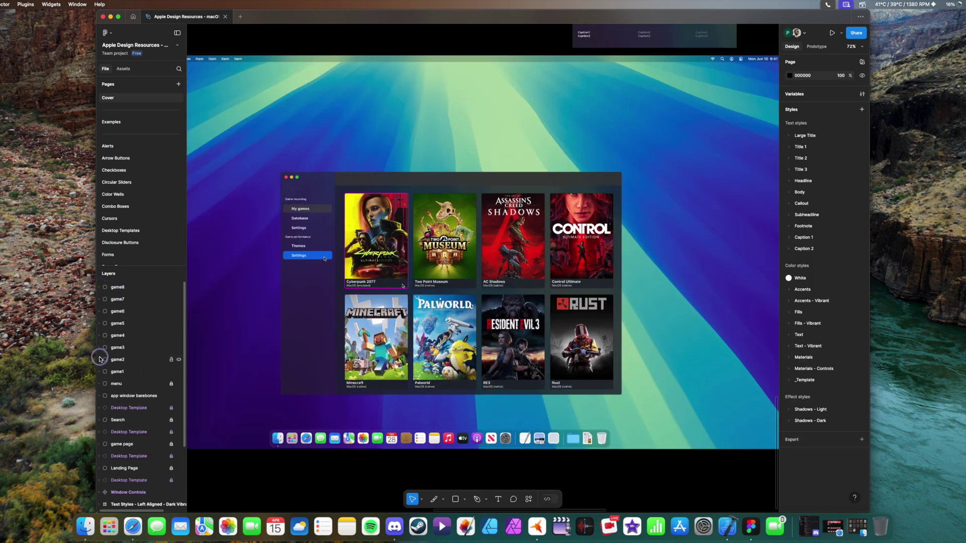
Step: Group the eight game card groups and name the new group games
{"action": "left_click", "coordinate": [117, 371]}
{"action": "left_click", "coordinate": [118, 288], "text": "shift"}
{"action": "right_click", "coordinate": [114, 288]}
{"action": "left_click", "coordinate": [139, 315]}
{"action": "type", "text": "games"}
{"action": "left_click", "coordinate": [151, 323]}
Step: Select the games, menu and app window barebones groups and move the whole window up and slightly left on the desktop
{"action": "left_click", "coordinate": [144, 311]}
{"action": "left_click", "coordinate": [140, 286], "text": "shift"}
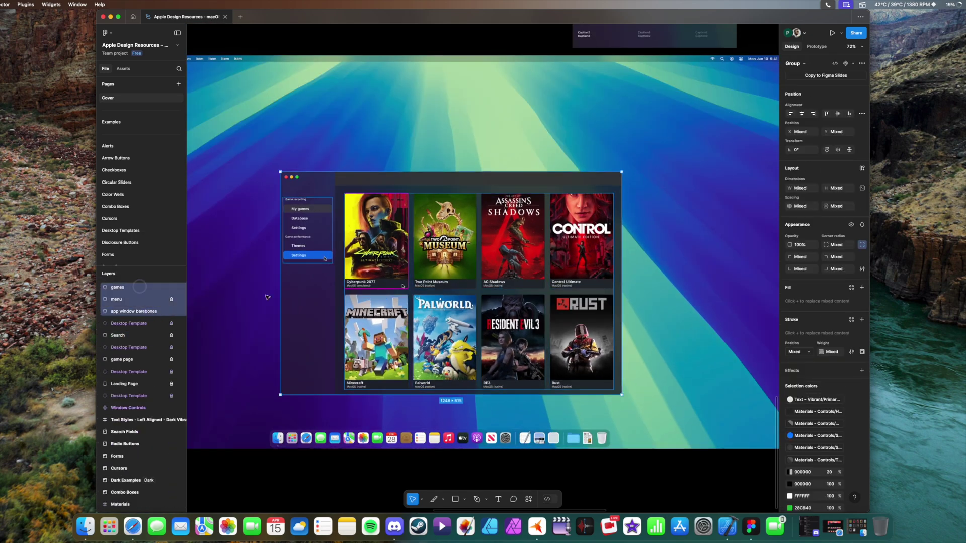
{"action": "left_click_drag", "start_coordinate": [370, 179], "coordinate": [357, 143]}
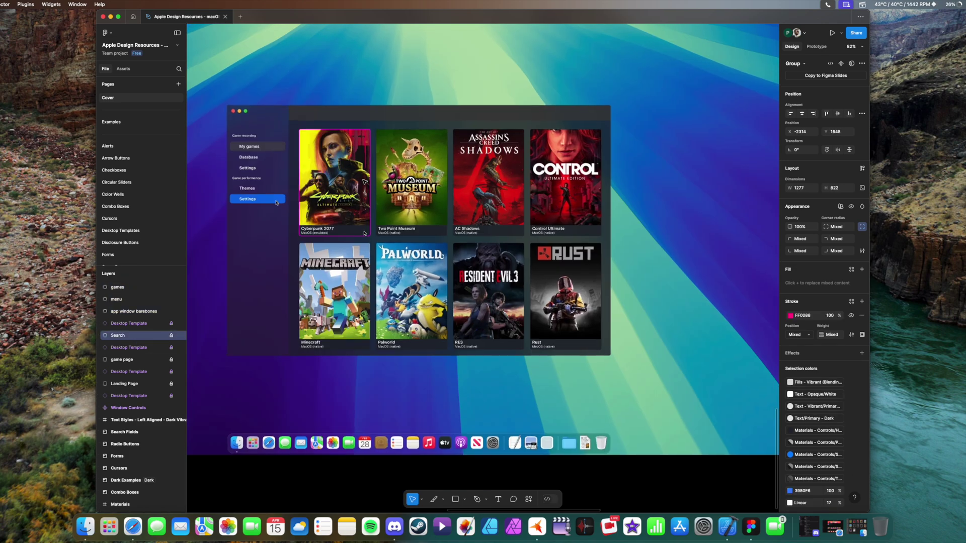
{"action": "scroll", "coordinate": [277, 81], "scroll_direction": "up", "scroll_amount": 3}
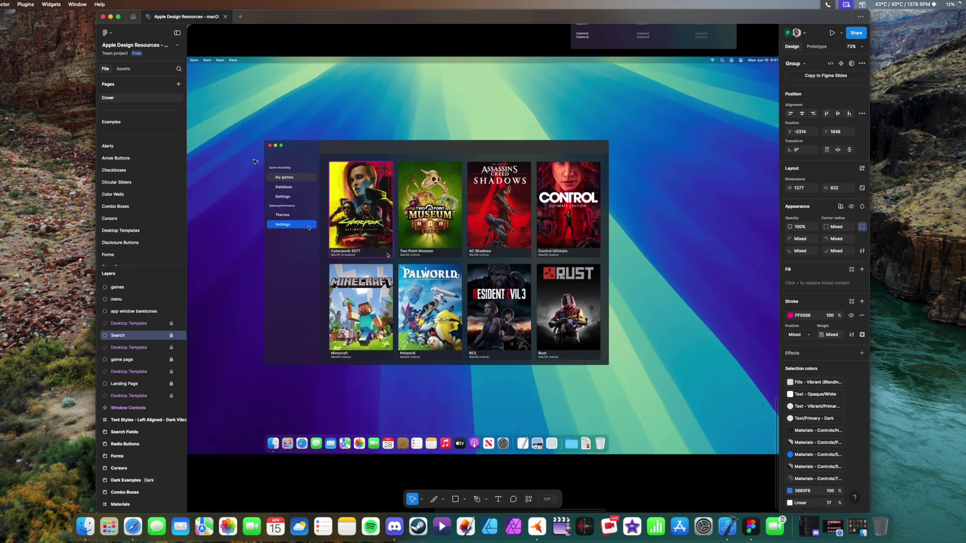
Step: Group the games, menu and app window barebones layers and name the group new window
{"action": "left_click", "coordinate": [125, 311]}
{"action": "left_click", "coordinate": [117, 287], "text": "shift"}
{"action": "right_click", "coordinate": [140, 317]}
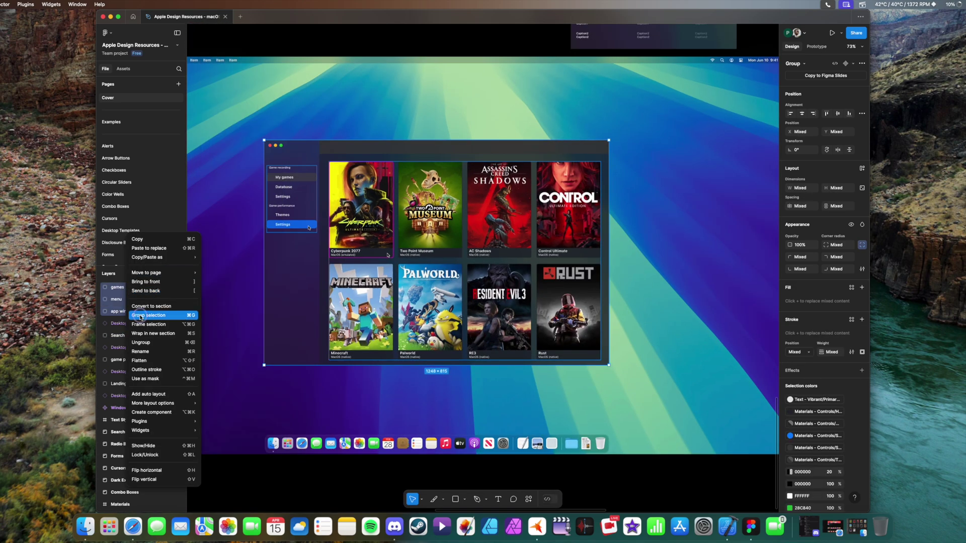
{"action": "left_click", "coordinate": [141, 315]}
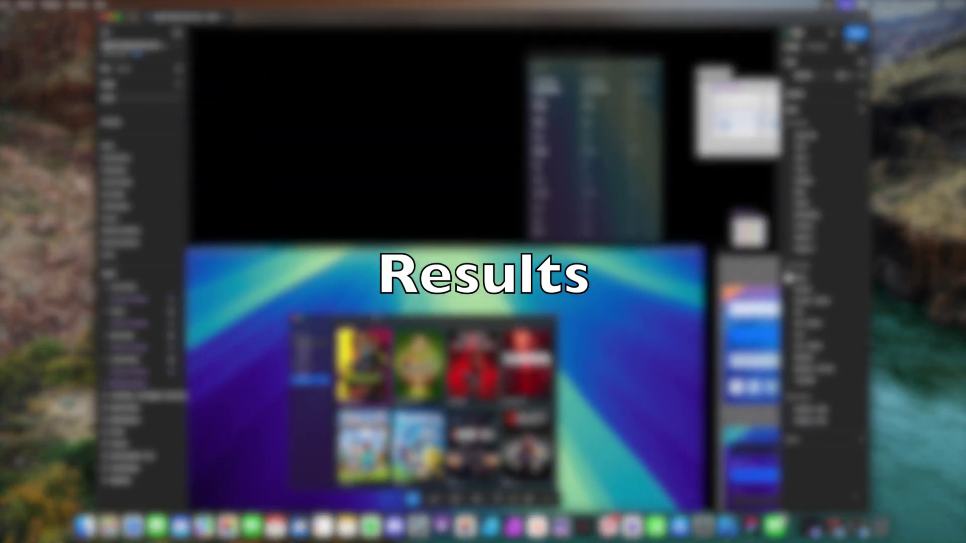
Step: Go to the finished Landing Page design and examine its sidebar and game cover grid
{"action": "scroll", "coordinate": [376, 318], "scroll_direction": "up", "scroll_amount": 5}
{"action": "scroll", "coordinate": [376, 318], "scroll_direction": "right", "scroll_amount": 1}
{"action": "scroll", "coordinate": [377, 318], "scroll_direction": "up", "scroll_amount": 5}
{"action": "scroll", "coordinate": [377, 318], "scroll_direction": "down", "scroll_amount": 3}
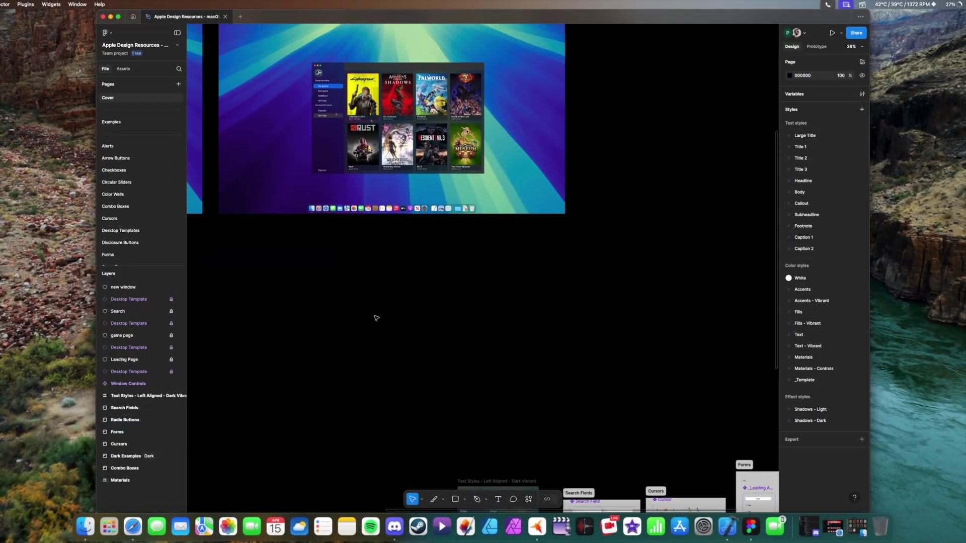
{"action": "scroll", "coordinate": [376, 318], "scroll_direction": "up", "scroll_amount": 2}
{"action": "scroll", "coordinate": [368, 220], "scroll_direction": "up", "scroll_amount": 5}
{"action": "scroll", "coordinate": [369, 220], "scroll_direction": "up", "scroll_amount": 2}
{"action": "scroll", "coordinate": [369, 221], "scroll_direction": "up", "scroll_amount": 3}
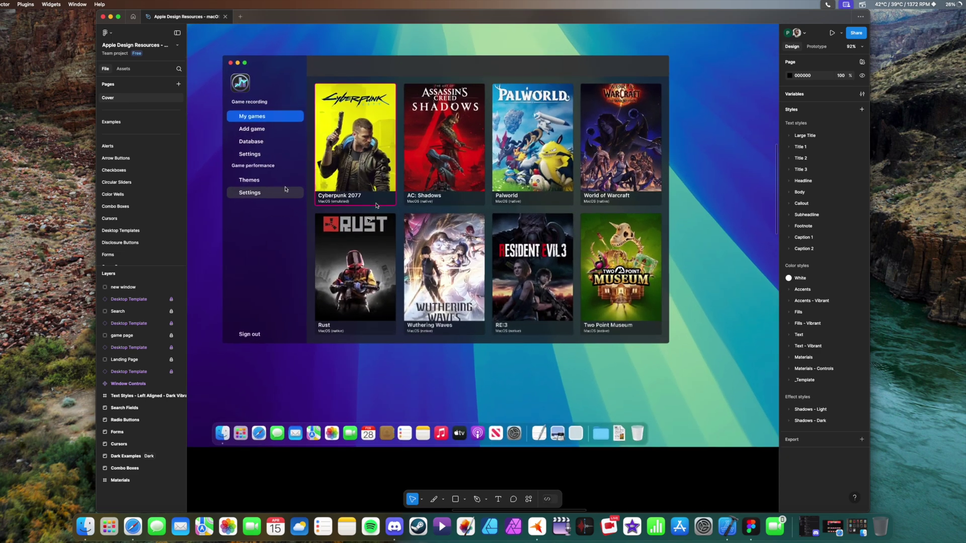
{"action": "scroll", "coordinate": [376, 205], "scroll_direction": "up", "scroll_amount": 3}
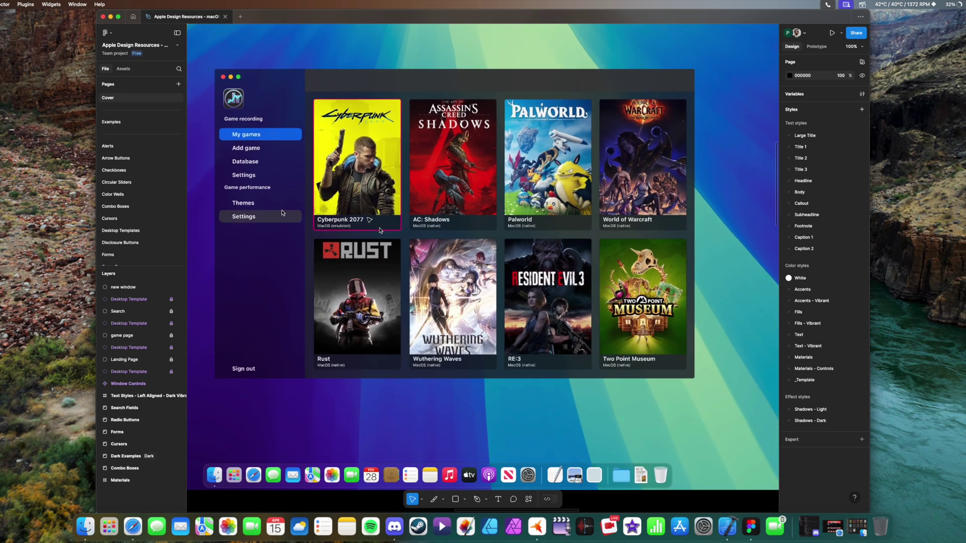
{"action": "scroll", "coordinate": [369, 221], "scroll_direction": "up", "scroll_amount": 1}
{"action": "scroll", "coordinate": [369, 220], "scroll_direction": "left", "scroll_amount": 1}
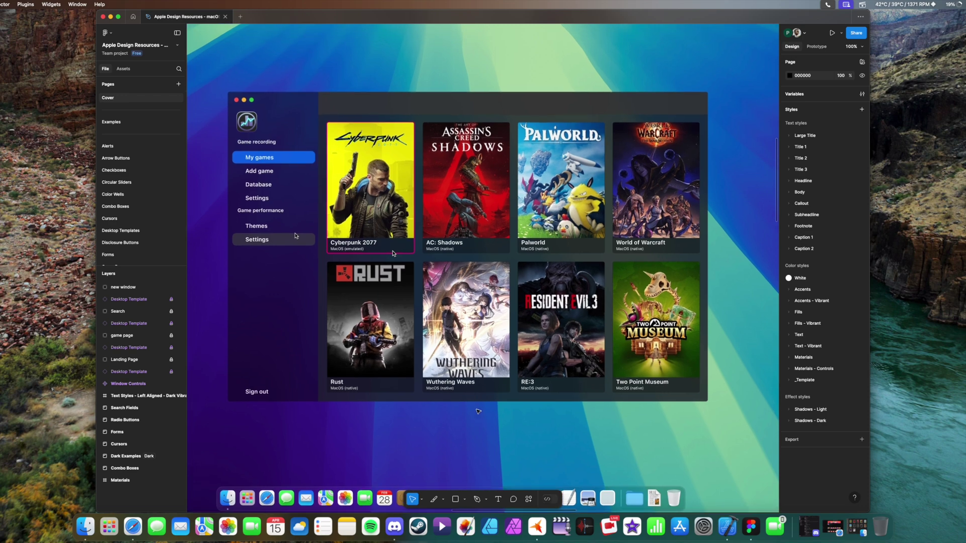
{"action": "scroll", "coordinate": [478, 412], "scroll_direction": "down", "scroll_amount": 2}
{"action": "scroll", "coordinate": [478, 412], "scroll_direction": "right", "scroll_amount": 2}
{"action": "scroll", "coordinate": [478, 411], "scroll_direction": "down", "scroll_amount": 2}
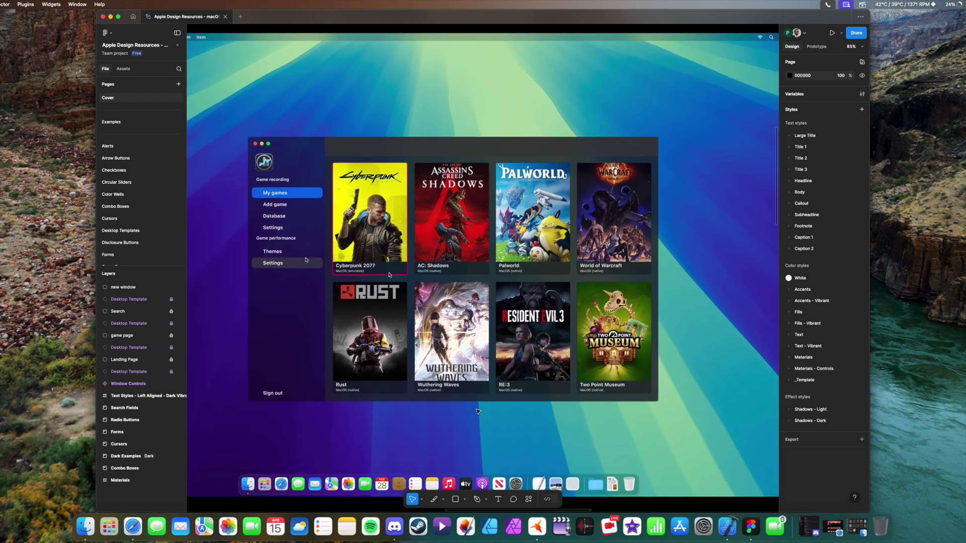
{"action": "scroll", "coordinate": [478, 412], "scroll_direction": "down", "scroll_amount": 2}
{"action": "scroll", "coordinate": [478, 411], "scroll_direction": "right", "scroll_amount": 1}
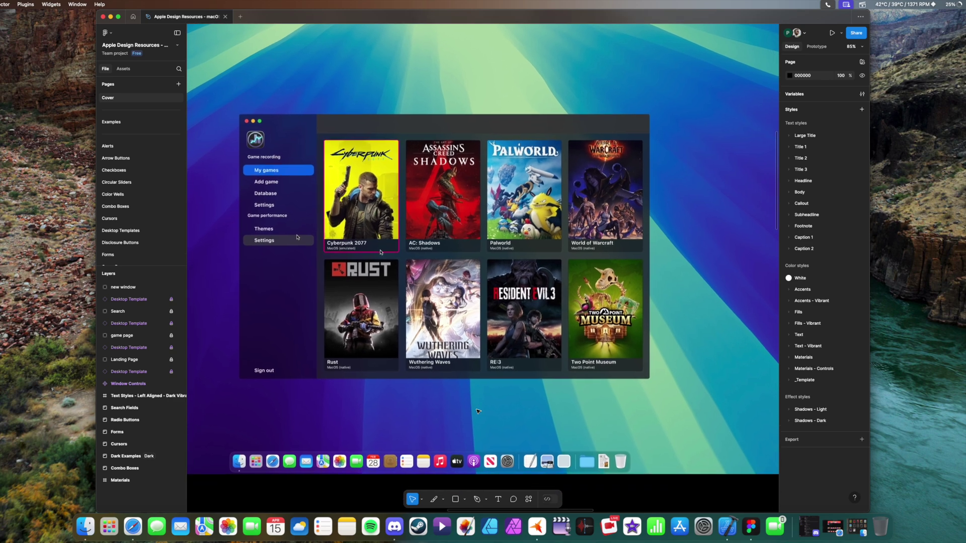
Step: Examine the Landing Page sidebar up close, from Sign out up through the menu items to the app icon
{"action": "scroll", "coordinate": [440, 362], "scroll_direction": "up", "scroll_amount": 5}
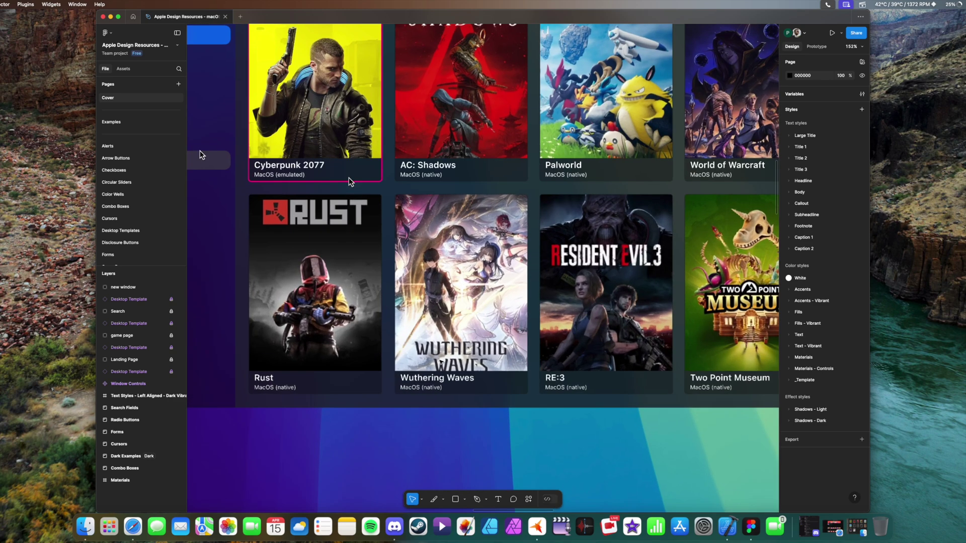
{"action": "scroll", "coordinate": [439, 362], "scroll_direction": "left", "scroll_amount": 3}
{"action": "scroll", "coordinate": [437, 372], "scroll_direction": "right", "scroll_amount": 5}
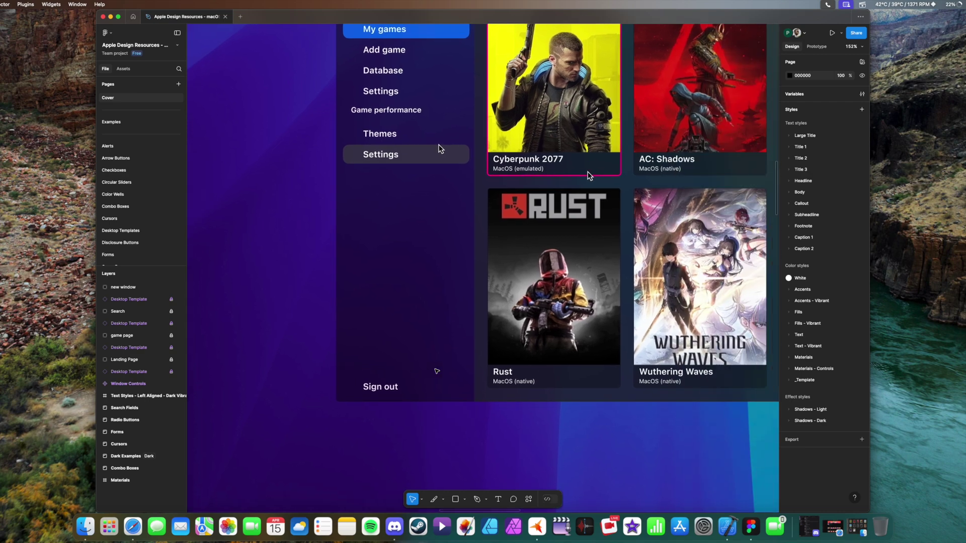
{"action": "scroll", "coordinate": [422, 393], "scroll_direction": "up", "scroll_amount": 8}
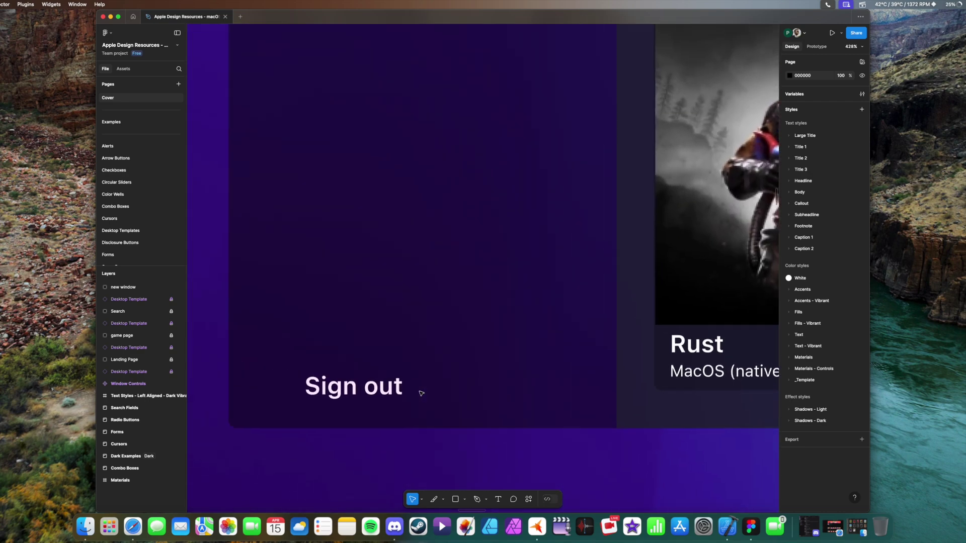
{"action": "scroll", "coordinate": [422, 393], "scroll_direction": "up", "scroll_amount": 15}
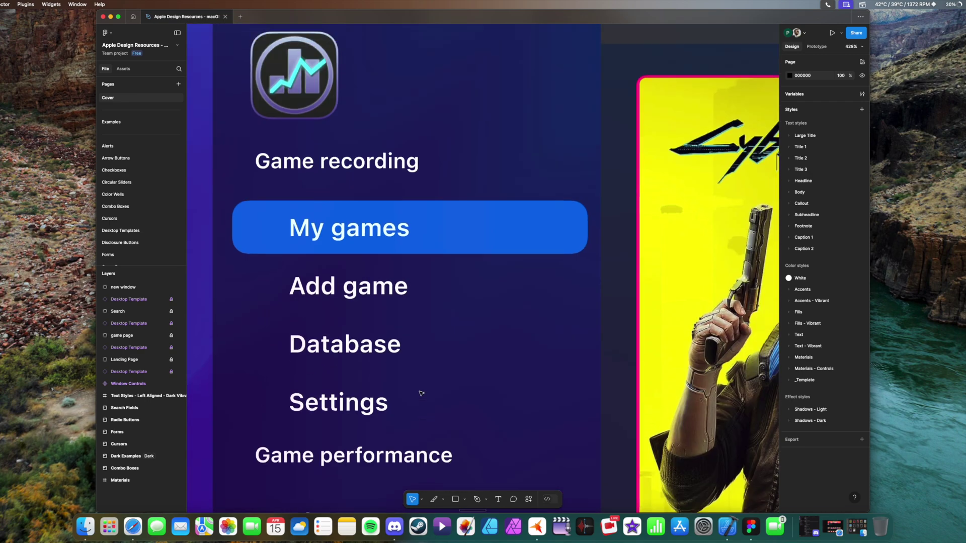
{"action": "scroll", "coordinate": [422, 394], "scroll_direction": "up", "scroll_amount": 5}
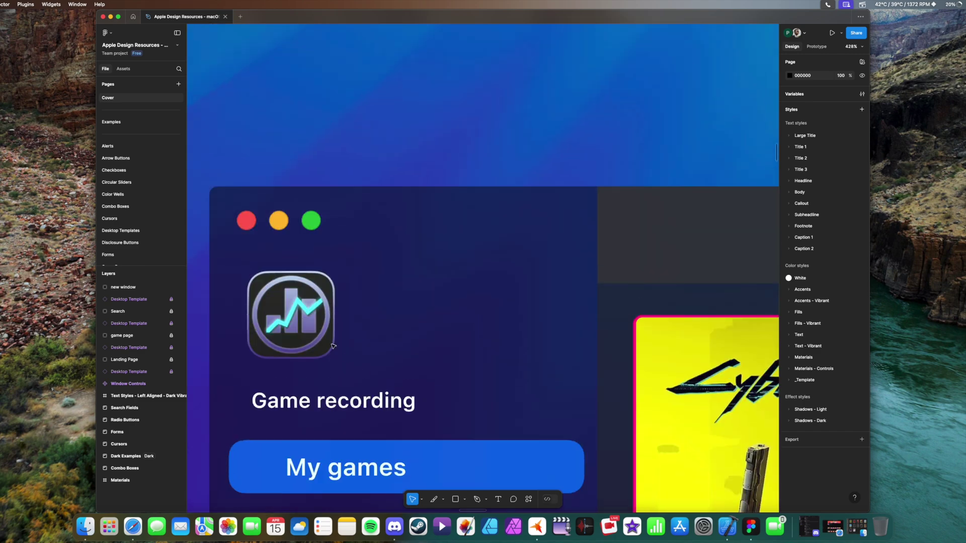
{"action": "scroll", "coordinate": [332, 346], "scroll_direction": "down", "scroll_amount": 15}
{"action": "scroll", "coordinate": [332, 346], "scroll_direction": "up", "scroll_amount": 6}
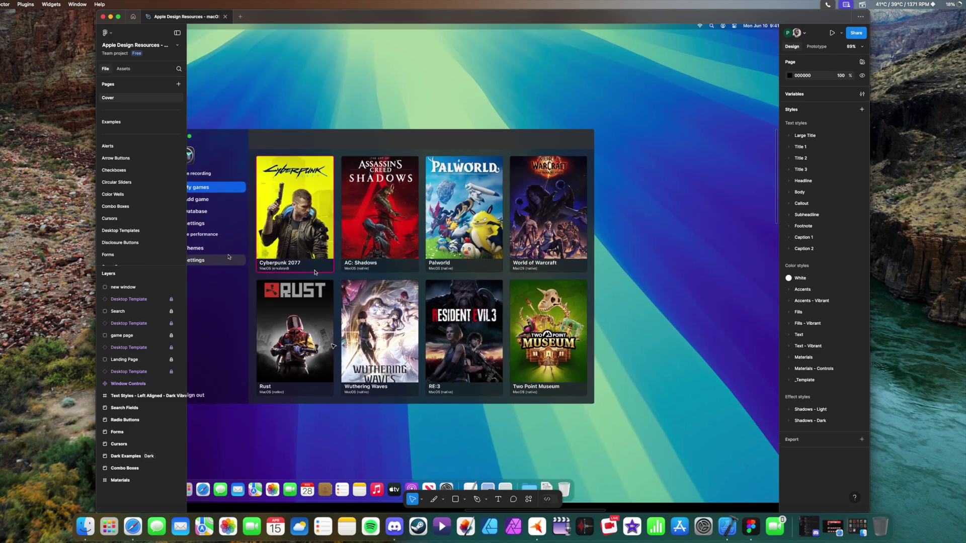
{"action": "scroll", "coordinate": [332, 346], "scroll_direction": "left", "scroll_amount": 5}
{"action": "scroll", "coordinate": [332, 346], "scroll_direction": "down", "scroll_amount": 5}
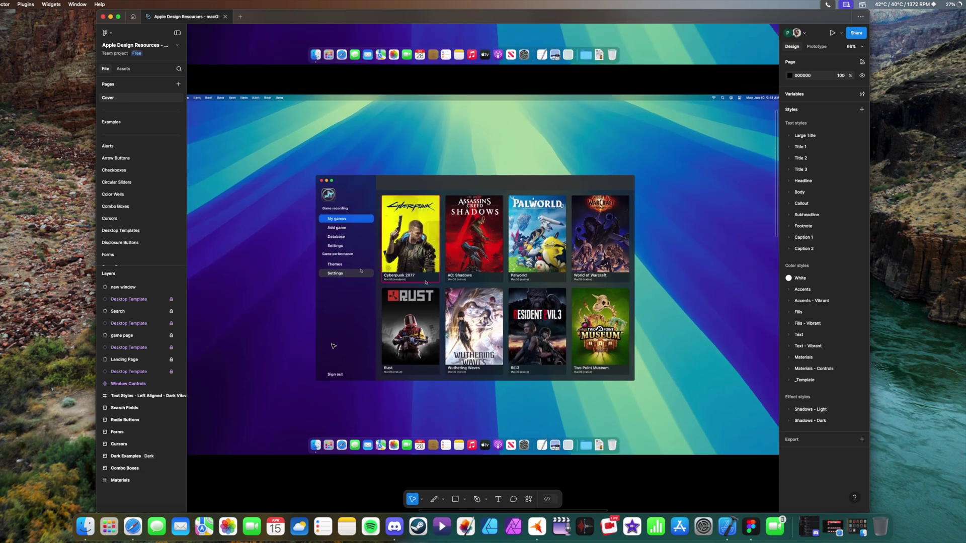
Step: Examine the Cyberpunk 2077 game page, including its game settings, recording buttons and past recordings list
{"action": "scroll", "coordinate": [333, 346], "scroll_direction": "up", "scroll_amount": 3}
{"action": "scroll", "coordinate": [390, 300], "scroll_direction": "up", "scroll_amount": 4}
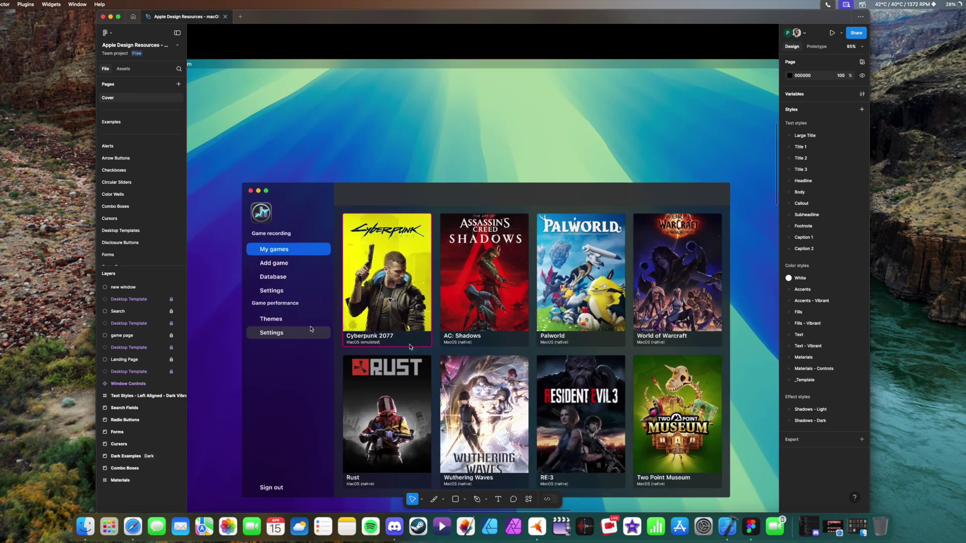
{"action": "scroll", "coordinate": [389, 301], "scroll_direction": "down", "scroll_amount": 3}
{"action": "scroll", "coordinate": [390, 301], "scroll_direction": "up", "scroll_amount": 5}
{"action": "scroll", "coordinate": [390, 301], "scroll_direction": "up", "scroll_amount": 3}
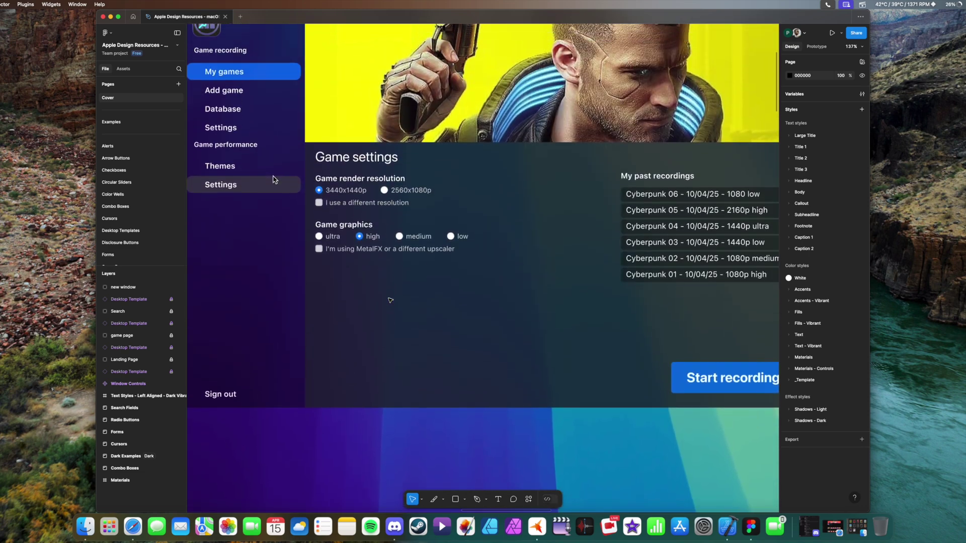
{"action": "scroll", "coordinate": [390, 300], "scroll_direction": "down", "scroll_amount": 4}
{"action": "scroll", "coordinate": [391, 300], "scroll_direction": "up", "scroll_amount": 1}
{"action": "scroll", "coordinate": [391, 300], "scroll_direction": "right", "scroll_amount": 1}
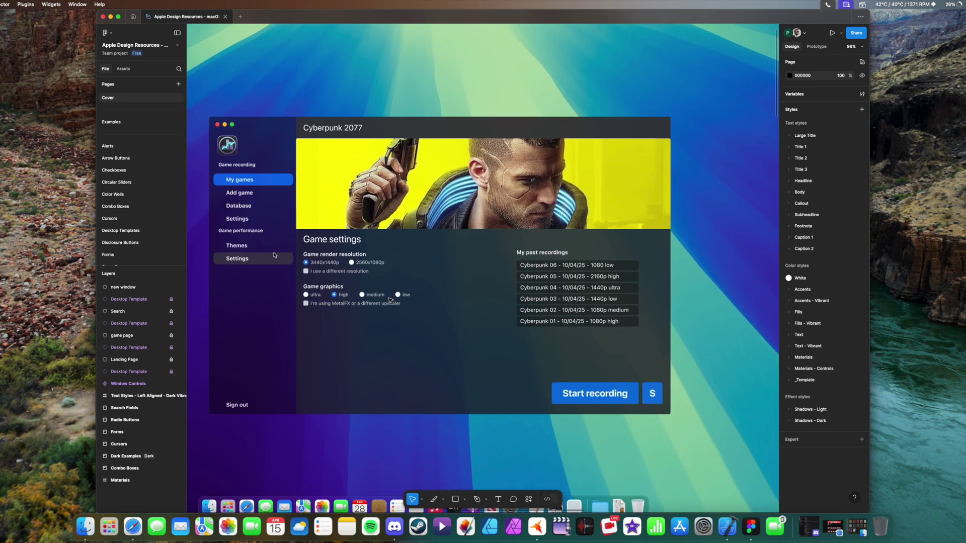
{"action": "scroll", "coordinate": [391, 301], "scroll_direction": "up", "scroll_amount": 1}
{"action": "scroll", "coordinate": [391, 301], "scroll_direction": "left", "scroll_amount": 1}
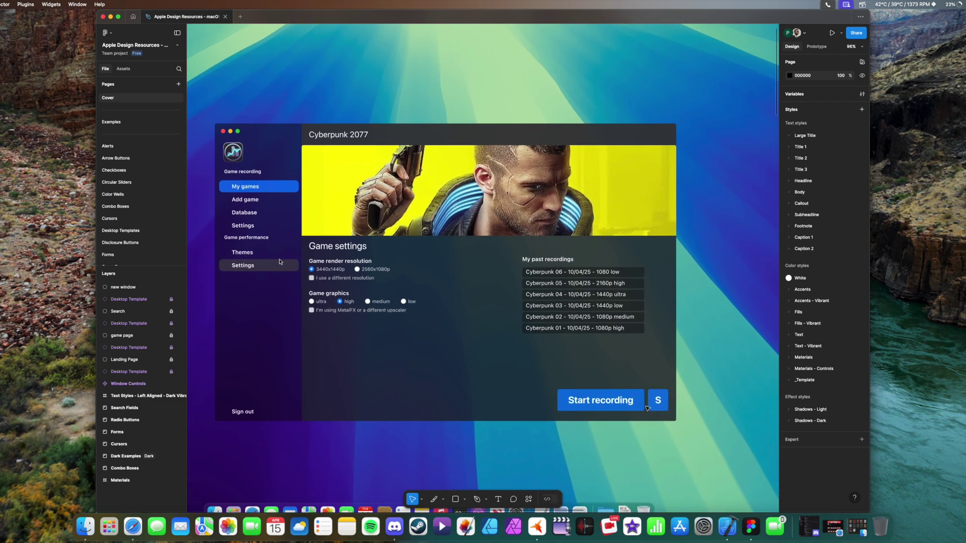
{"action": "scroll", "coordinate": [647, 408], "scroll_direction": "up", "scroll_amount": 10}
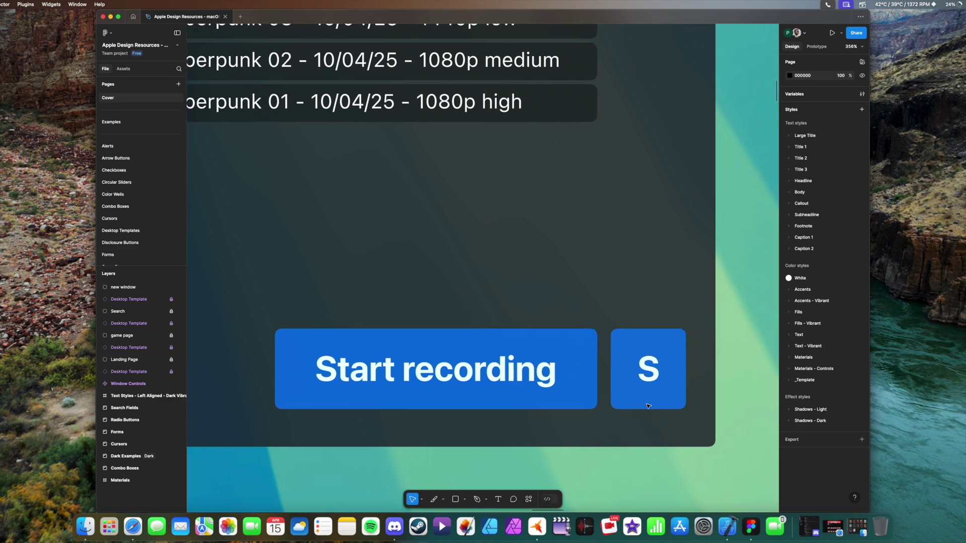
{"action": "scroll", "coordinate": [648, 407], "scroll_direction": "up", "scroll_amount": 1}
{"action": "scroll", "coordinate": [647, 406], "scroll_direction": "left", "scroll_amount": 1}
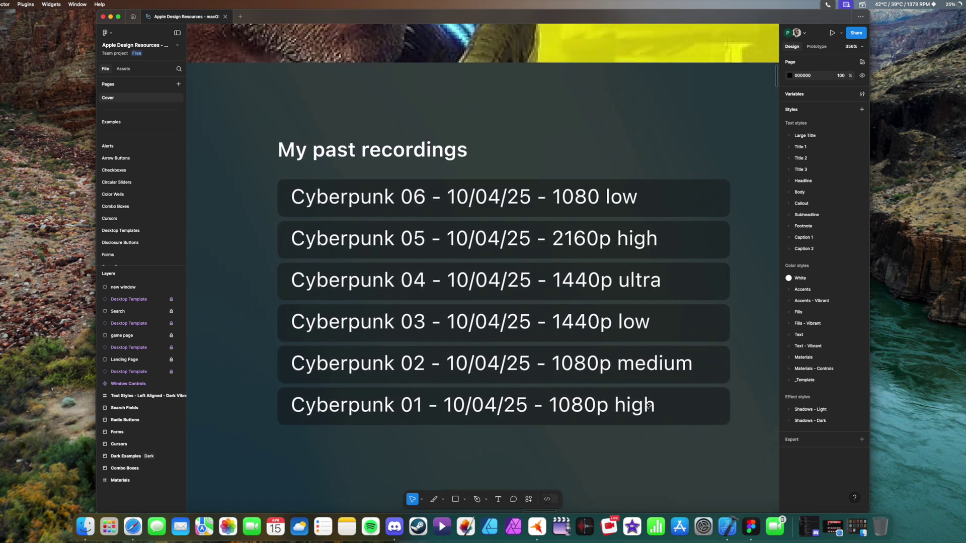
Step: Examine the past recordings list and the render resolution and graphics options of the Cyberpunk 2077 game page up close
{"action": "scroll", "coordinate": [649, 406], "scroll_direction": "down", "scroll_amount": 5}
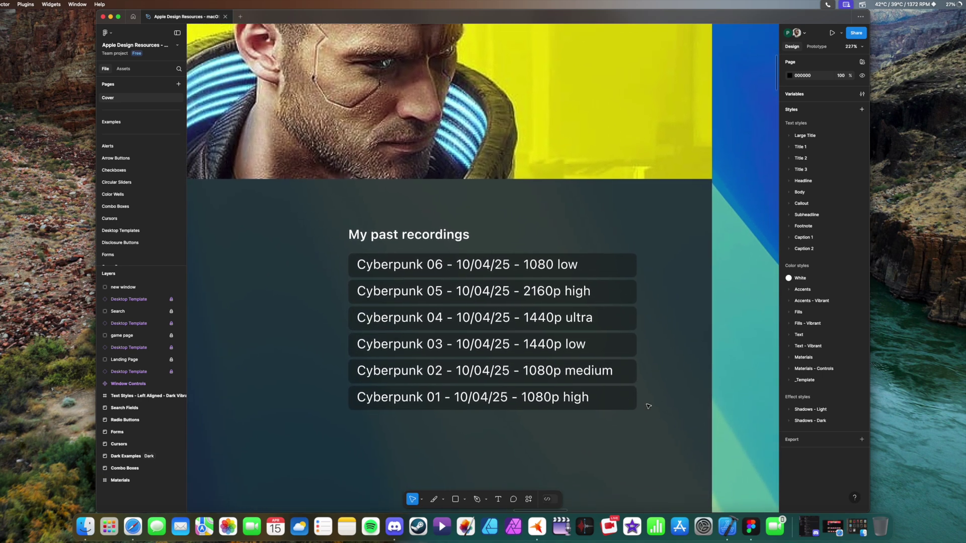
{"action": "scroll", "coordinate": [648, 407], "scroll_direction": "right", "scroll_amount": 2}
{"action": "scroll", "coordinate": [648, 407], "scroll_direction": "down", "scroll_amount": 1}
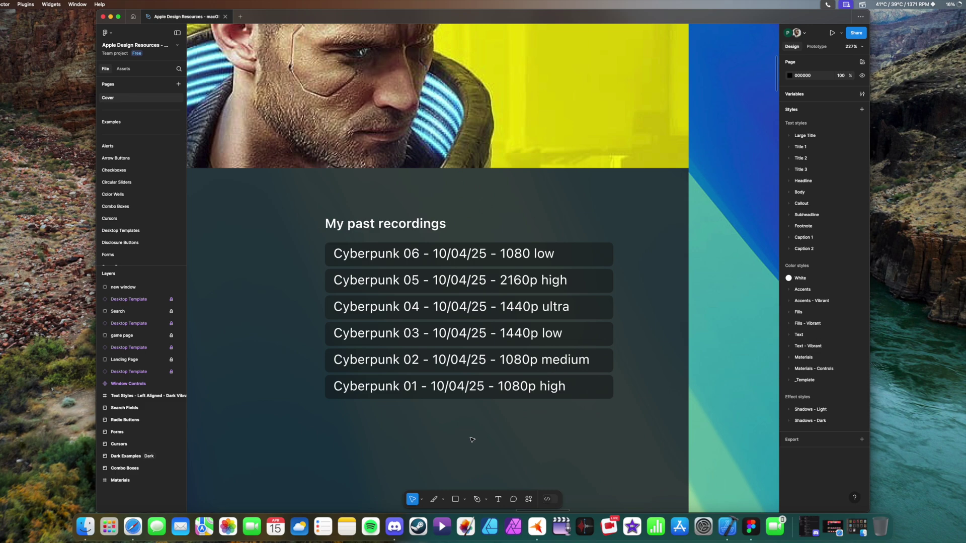
{"action": "scroll", "coordinate": [472, 440], "scroll_direction": "up", "scroll_amount": 3}
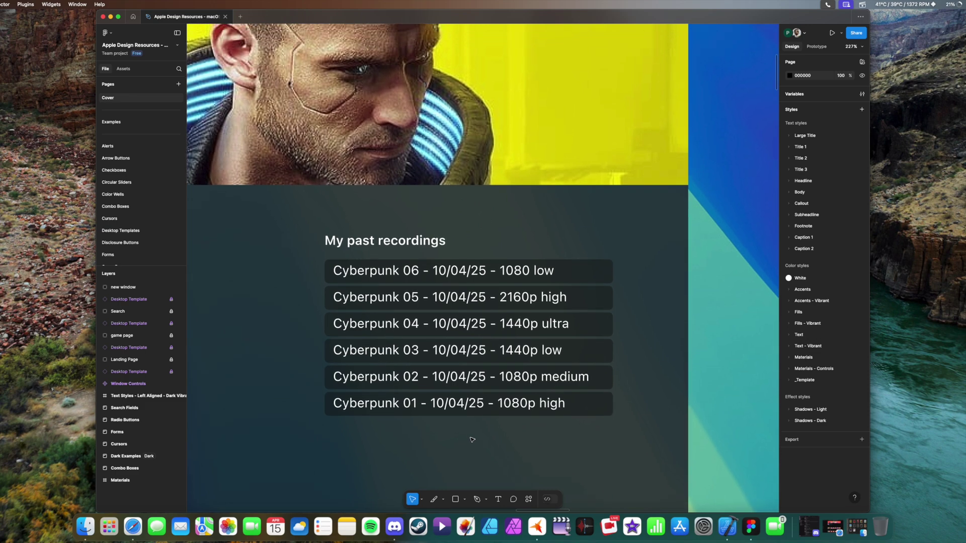
{"action": "scroll", "coordinate": [472, 440], "scroll_direction": "down", "scroll_amount": 5}
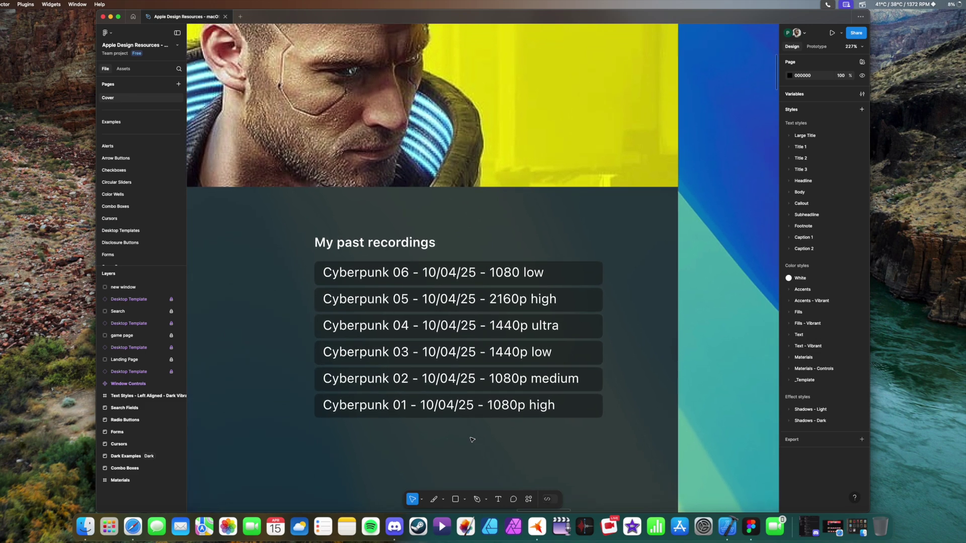
{"action": "scroll", "coordinate": [472, 440], "scroll_direction": "left", "scroll_amount": 5}
{"action": "scroll", "coordinate": [472, 440], "scroll_direction": "down", "scroll_amount": 2}
{"action": "scroll", "coordinate": [323, 328], "scroll_direction": "up", "scroll_amount": 6}
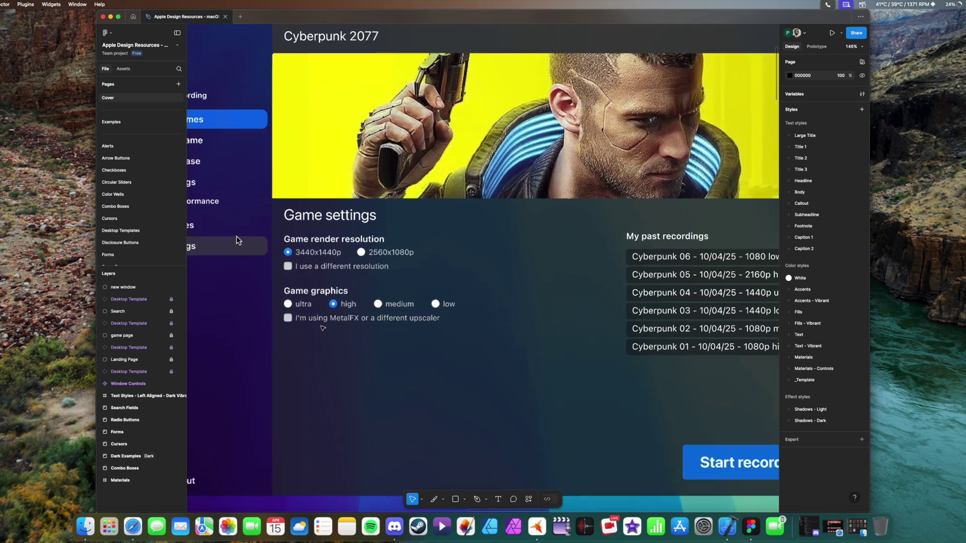
{"action": "scroll", "coordinate": [323, 328], "scroll_direction": "up", "scroll_amount": 3}
{"action": "scroll", "coordinate": [323, 328], "scroll_direction": "left", "scroll_amount": 2}
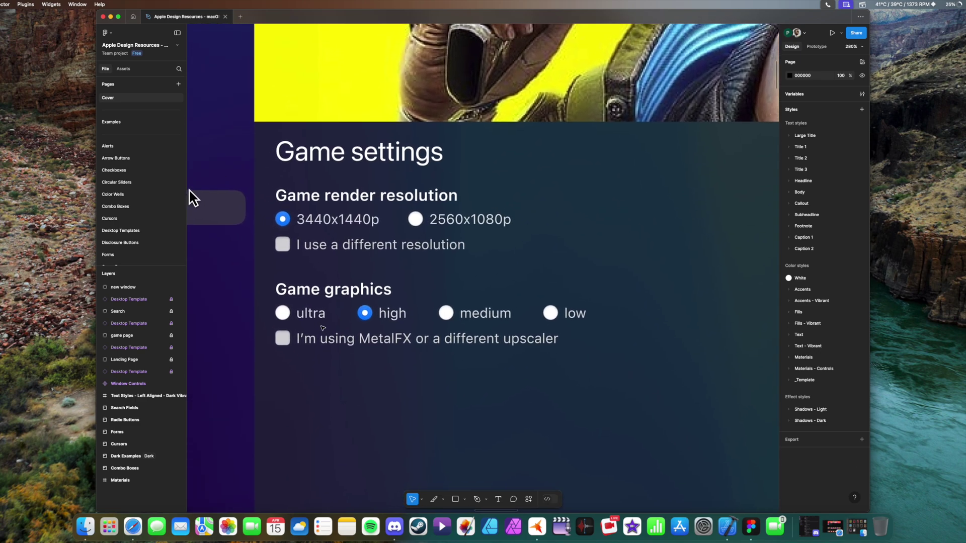
{"action": "scroll", "coordinate": [192, 199], "scroll_direction": "up", "scroll_amount": 2}
{"action": "scroll", "coordinate": [207, 216], "scroll_direction": "down", "scroll_amount": 3}
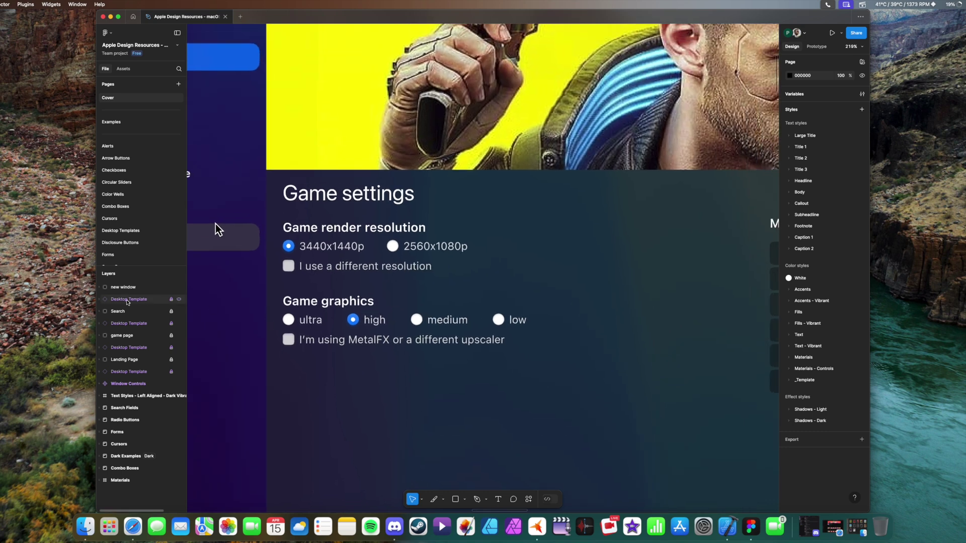
Step: In the game page group, hide left settings 3, show left settings 2, and examine its extra resolution, upscaler and quality options
{"action": "left_click", "coordinate": [120, 336]}
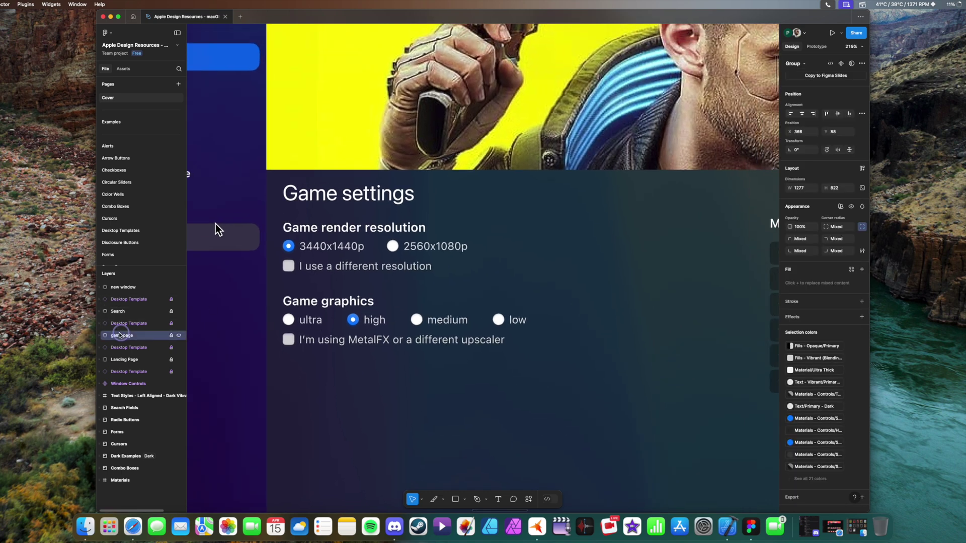
{"action": "left_click", "coordinate": [99, 335]}
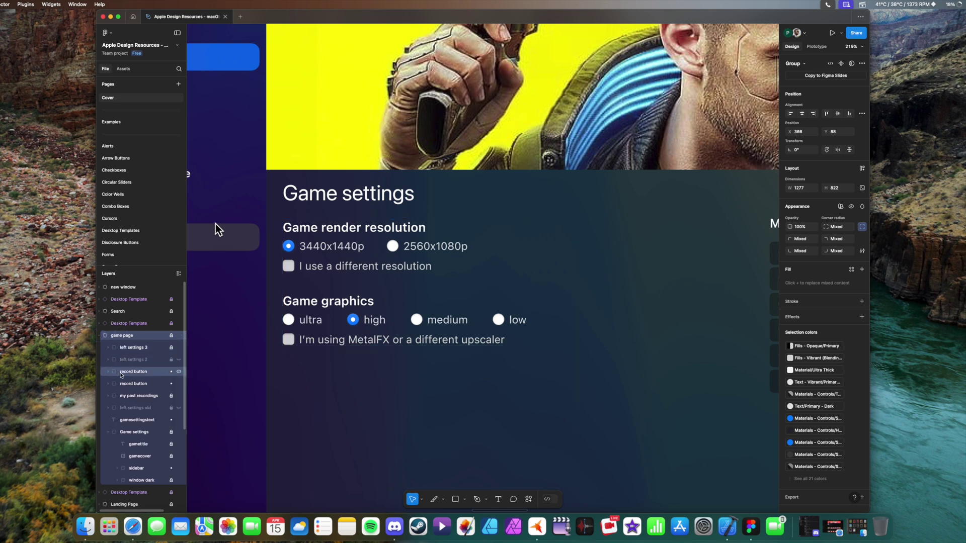
{"action": "scroll", "coordinate": [177, 397], "scroll_direction": "down", "scroll_amount": 1}
{"action": "left_click", "coordinate": [177, 390]}
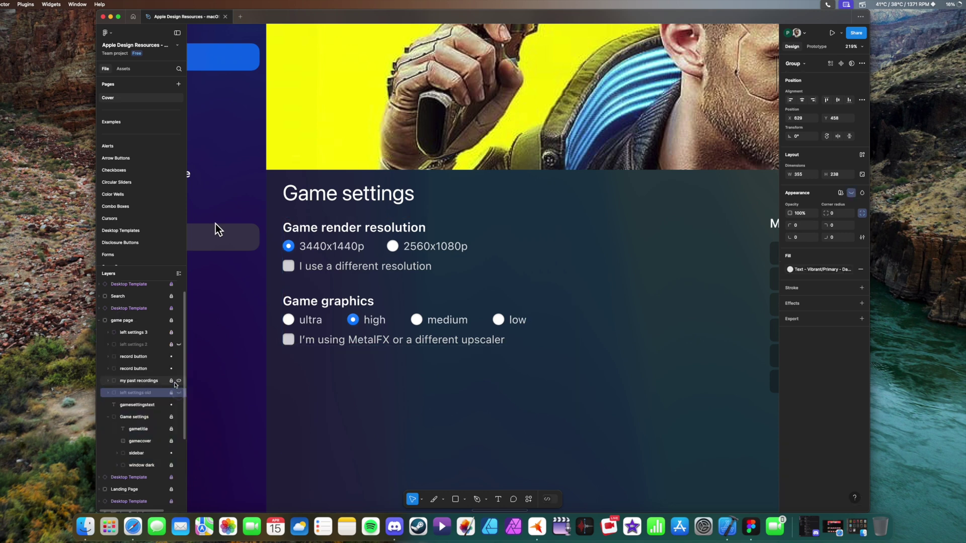
{"action": "left_click", "coordinate": [164, 382]}
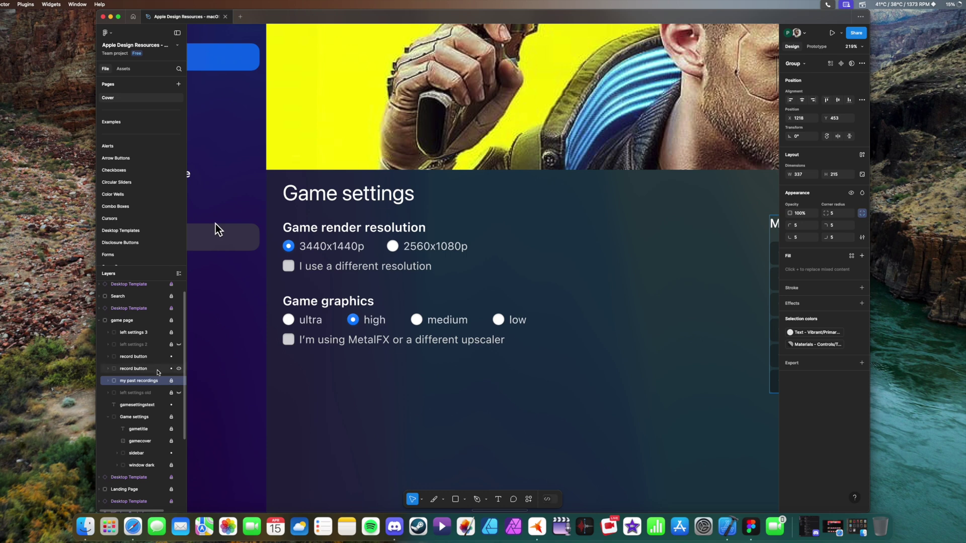
{"action": "left_click", "coordinate": [156, 368]}
{"action": "left_click", "coordinate": [153, 356]}
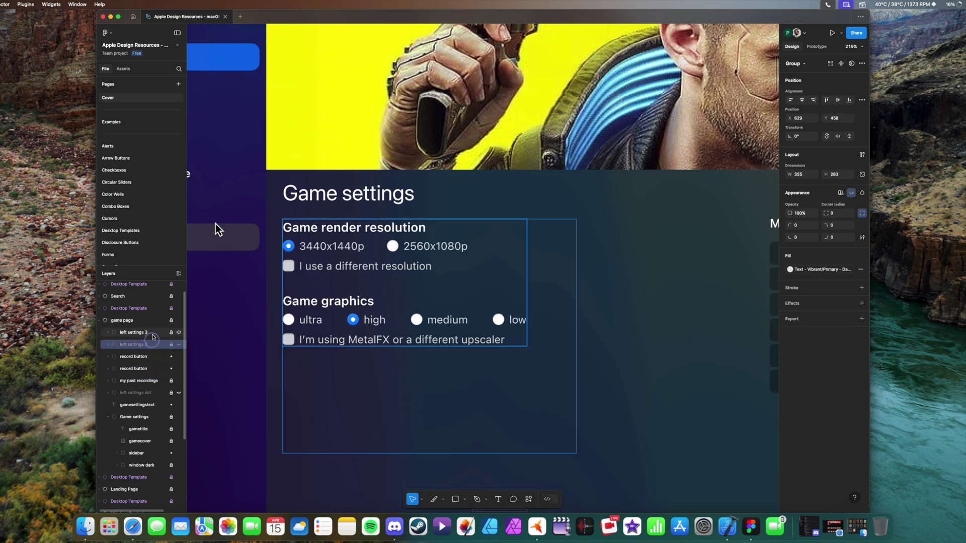
{"action": "left_click", "coordinate": [151, 333]}
{"action": "left_click", "coordinate": [177, 333]}
{"action": "left_click", "coordinate": [178, 334]}
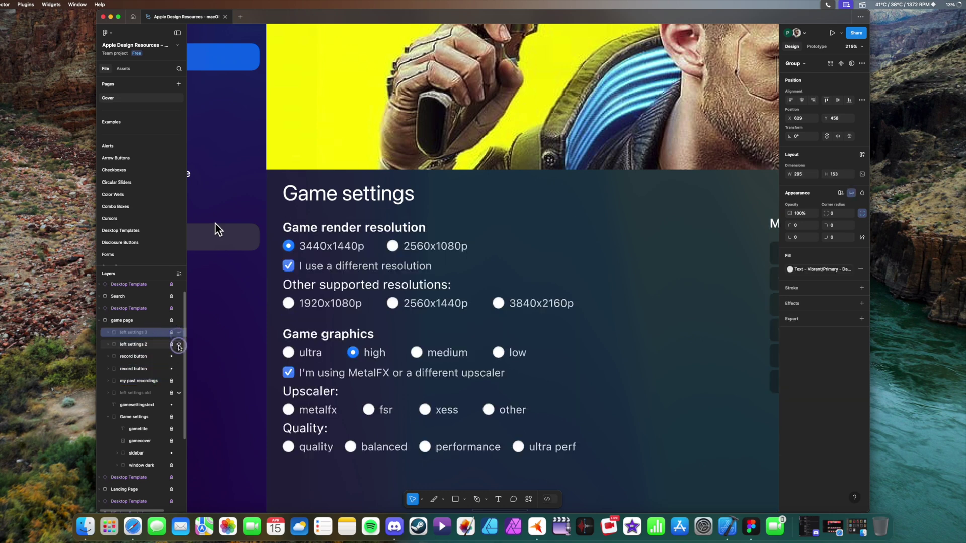
{"action": "left_click", "coordinate": [618, 319]}
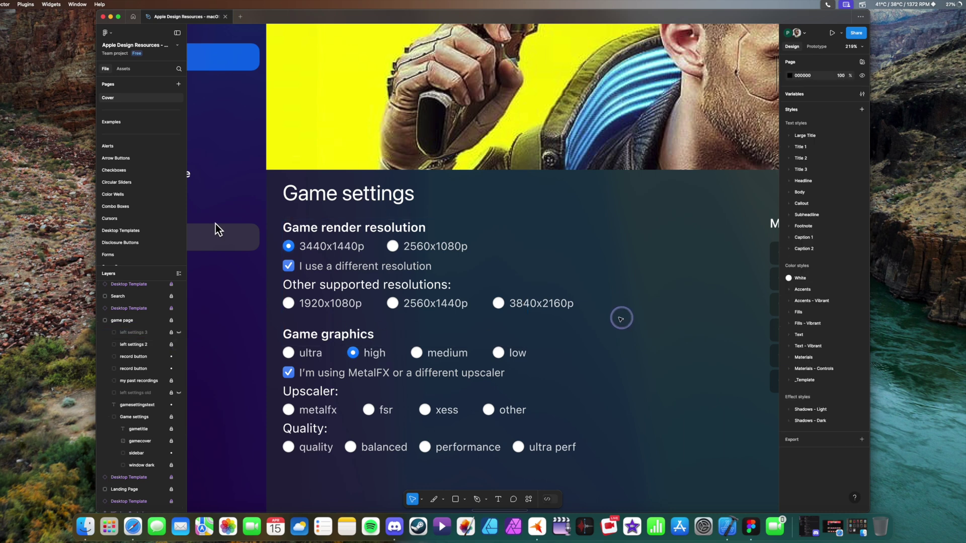
{"action": "scroll", "coordinate": [619, 319], "scroll_direction": "down", "scroll_amount": 1}
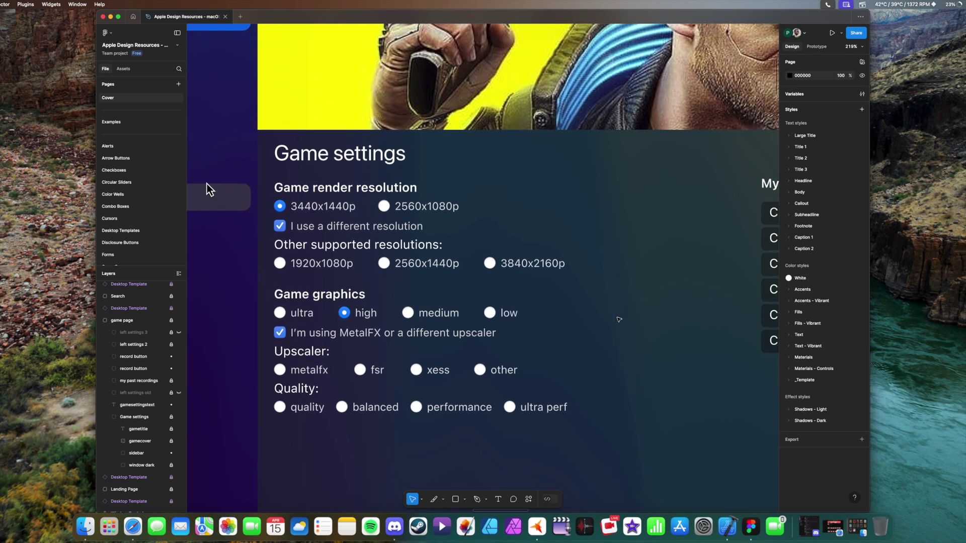
{"action": "scroll", "coordinate": [498, 336], "scroll_direction": "up", "scroll_amount": 5}
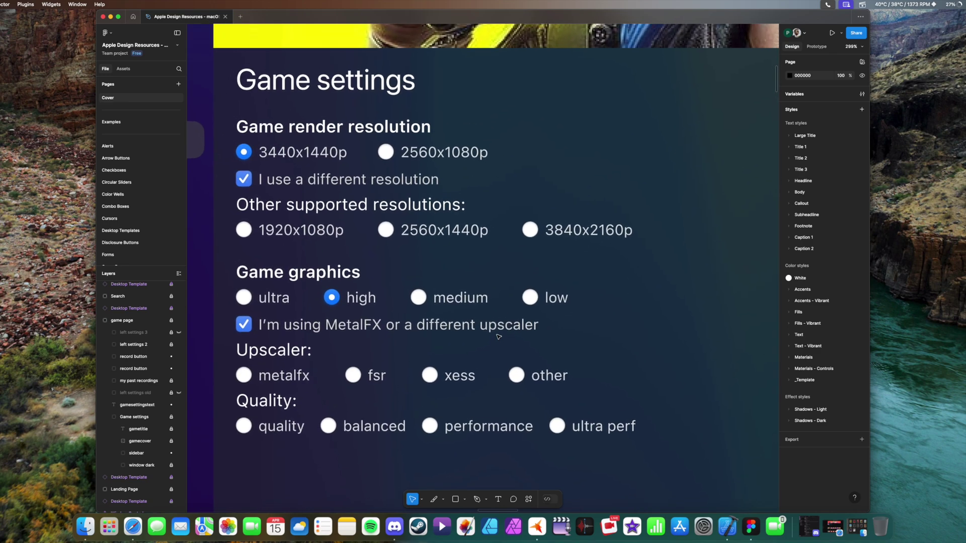
{"action": "scroll", "coordinate": [479, 334], "scroll_direction": "up", "scroll_amount": 1}
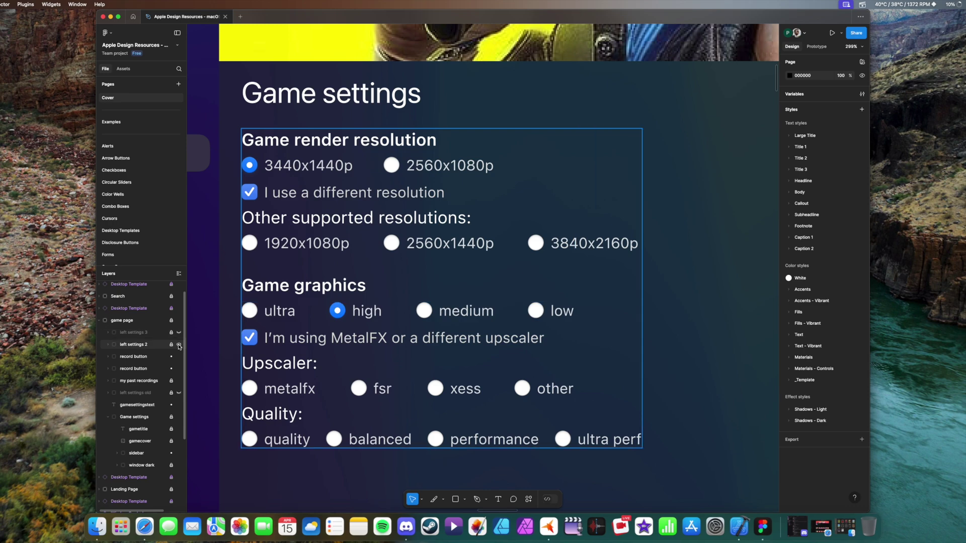
Step: Hide left settings 2, show left settings 3 again, and look over the whole Cyberpunk 2077 game page
{"action": "left_click", "coordinate": [179, 345]}
{"action": "left_click", "coordinate": [178, 332]}
{"action": "scroll", "coordinate": [337, 300], "scroll_direction": "down", "scroll_amount": 5}
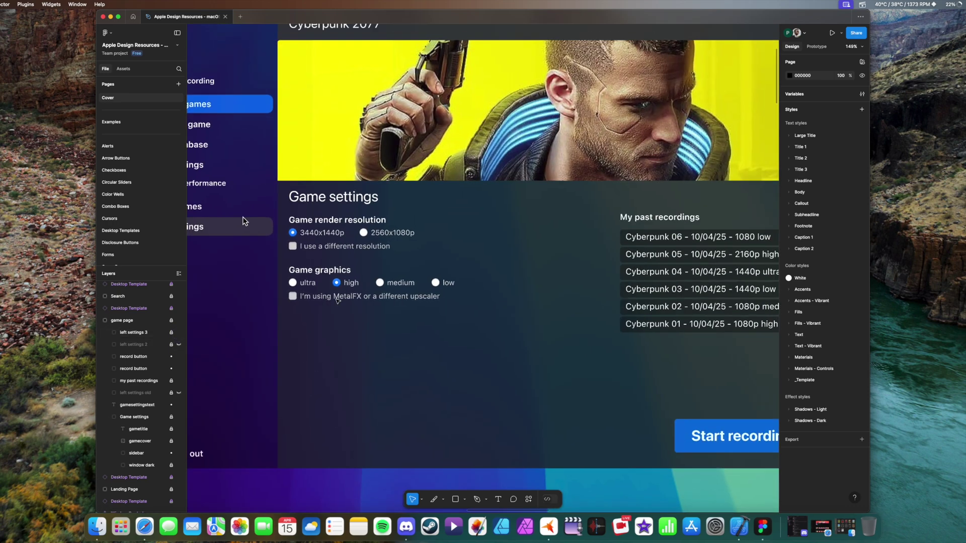
{"action": "scroll", "coordinate": [336, 300], "scroll_direction": "left", "scroll_amount": 2}
{"action": "scroll", "coordinate": [337, 300], "scroll_direction": "up", "scroll_amount": 1}
{"action": "scroll", "coordinate": [312, 268], "scroll_direction": "up", "scroll_amount": 1}
{"action": "scroll", "coordinate": [313, 302], "scroll_direction": "down", "scroll_amount": 3}
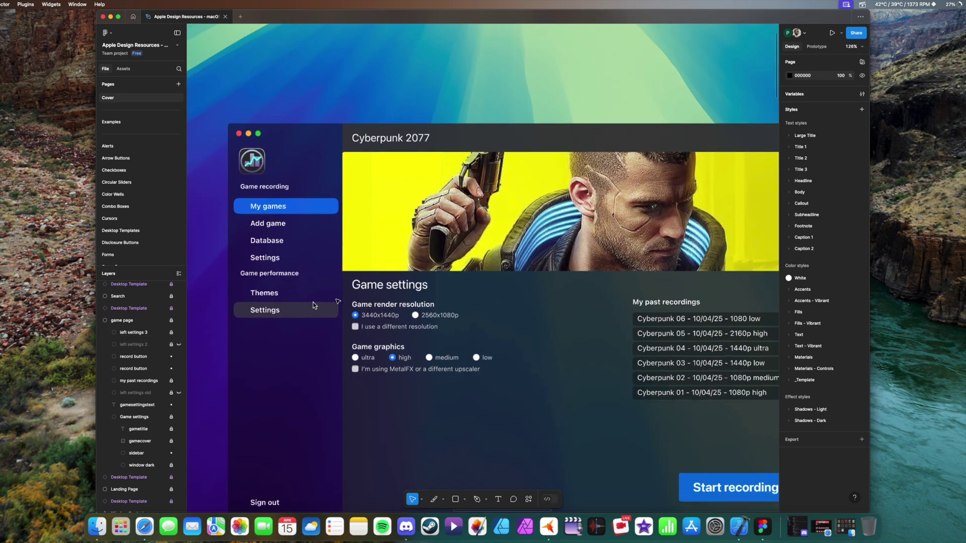
{"action": "scroll", "coordinate": [385, 232], "scroll_direction": "right", "scroll_amount": 4}
{"action": "scroll", "coordinate": [385, 233], "scroll_direction": "left", "scroll_amount": 2}
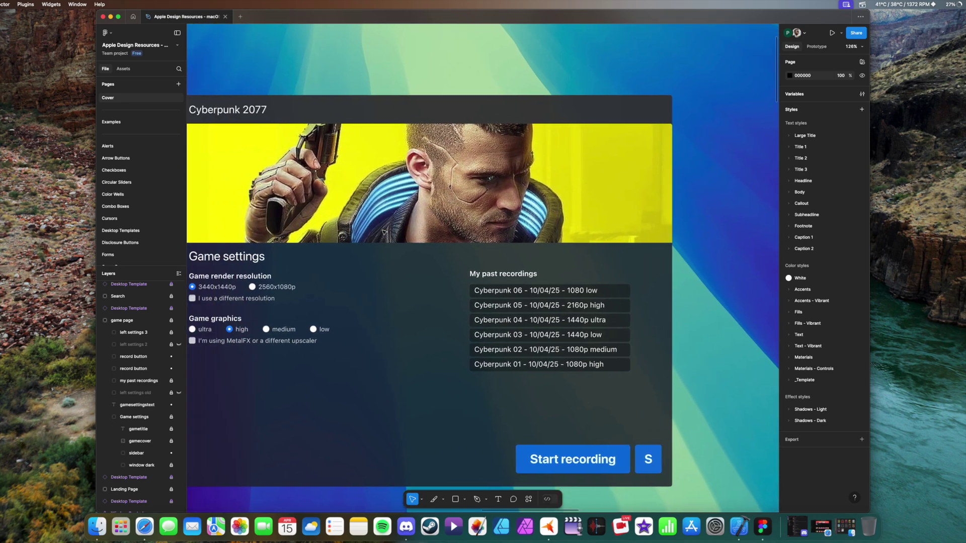
Step: Go to the Database page design and examine its search field, Relevant sorting option and filter checkboxes up close
{"action": "scroll", "coordinate": [384, 232], "scroll_direction": "down", "scroll_amount": 1}
{"action": "scroll", "coordinate": [384, 232], "scroll_direction": "left", "scroll_amount": 5}
{"action": "scroll", "coordinate": [384, 233], "scroll_direction": "down", "scroll_amount": 7}
{"action": "scroll", "coordinate": [384, 232], "scroll_direction": "down", "scroll_amount": 15}
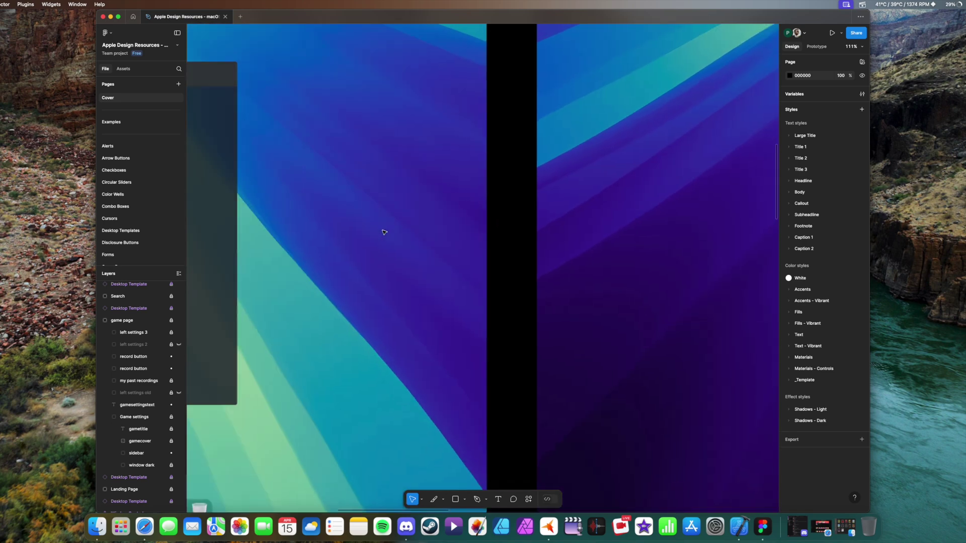
{"action": "scroll", "coordinate": [384, 232], "scroll_direction": "left", "scroll_amount": 3}
{"action": "scroll", "coordinate": [384, 233], "scroll_direction": "up", "scroll_amount": 1}
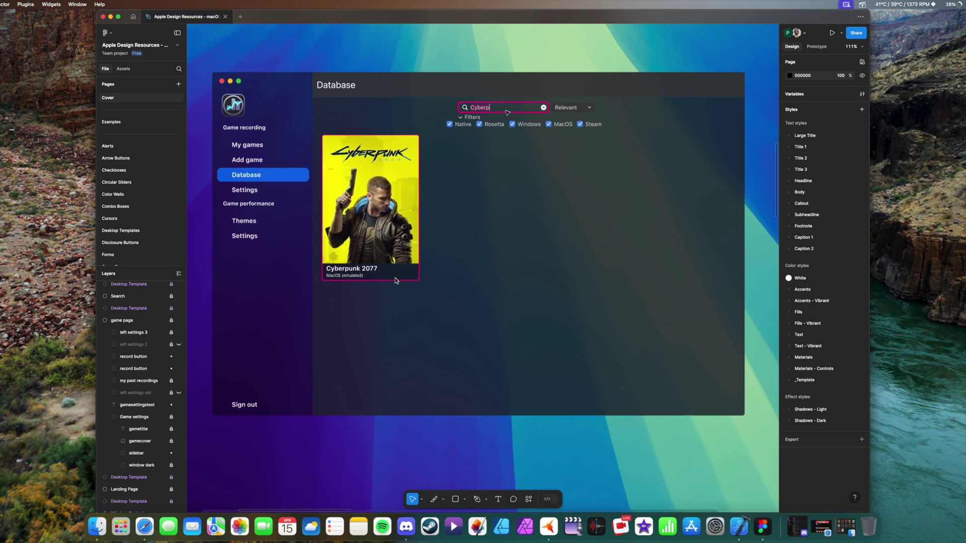
{"action": "scroll", "coordinate": [507, 112], "scroll_direction": "up", "scroll_amount": 10}
{"action": "scroll", "coordinate": [507, 111], "scroll_direction": "right", "scroll_amount": 2}
{"action": "scroll", "coordinate": [507, 111], "scroll_direction": "up", "scroll_amount": 1}
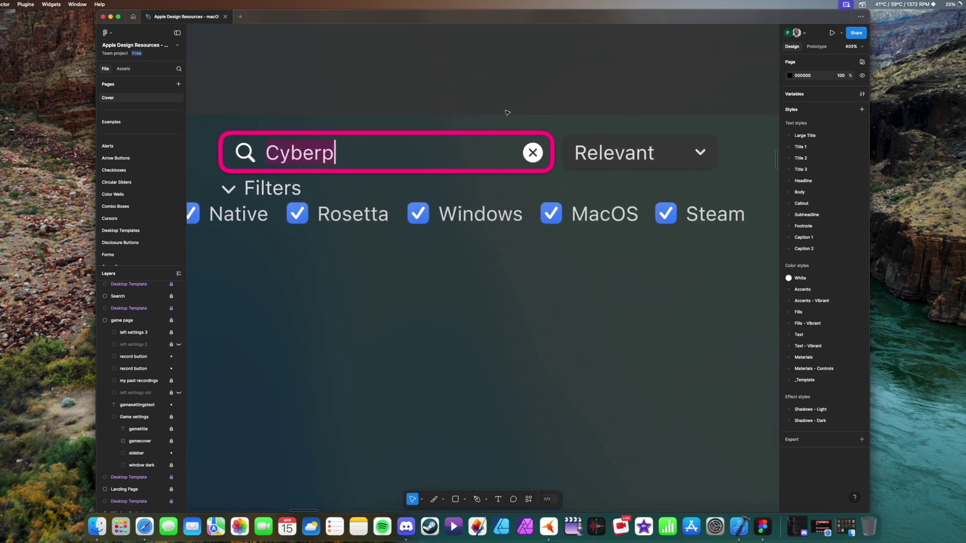
{"action": "scroll", "coordinate": [508, 112], "scroll_direction": "down", "scroll_amount": 4}
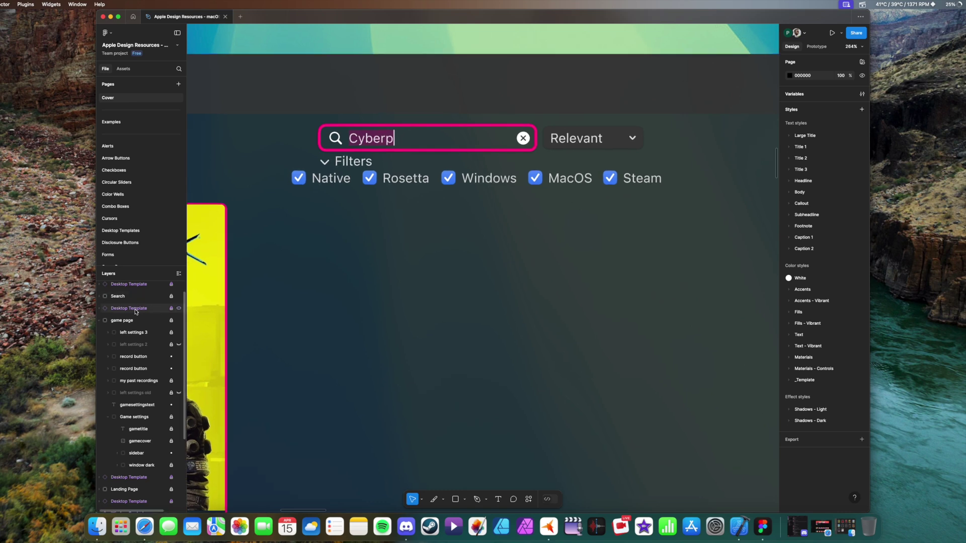
Step: Collapse the game page layer group and review the Database page's search bar with its filters
{"action": "left_click", "coordinate": [97, 321]}
{"action": "scroll", "coordinate": [456, 170], "scroll_direction": "up", "scroll_amount": 1}
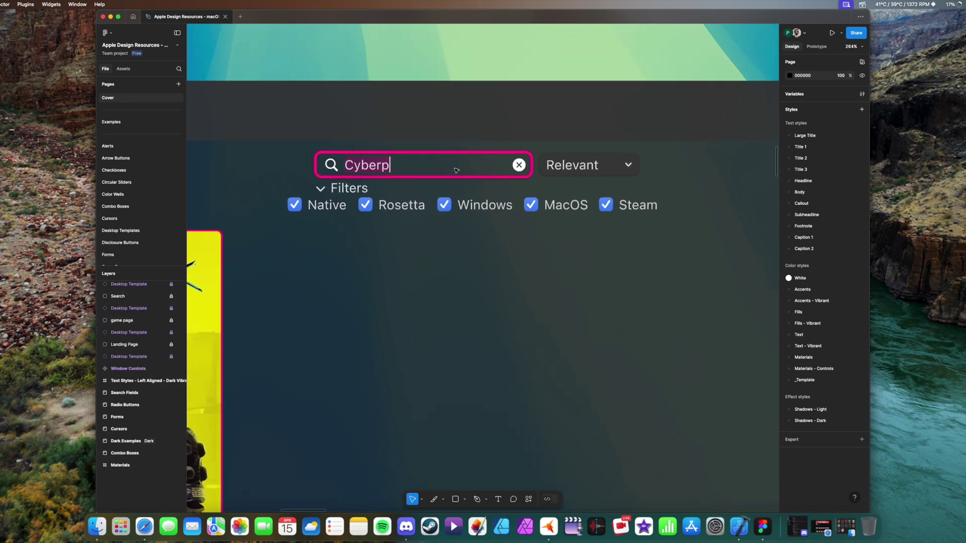
{"action": "scroll", "coordinate": [457, 171], "scroll_direction": "right", "scroll_amount": 1}
{"action": "scroll", "coordinate": [456, 171], "scroll_direction": "left", "scroll_amount": 1}
{"action": "scroll", "coordinate": [456, 171], "scroll_direction": "down", "scroll_amount": 1}
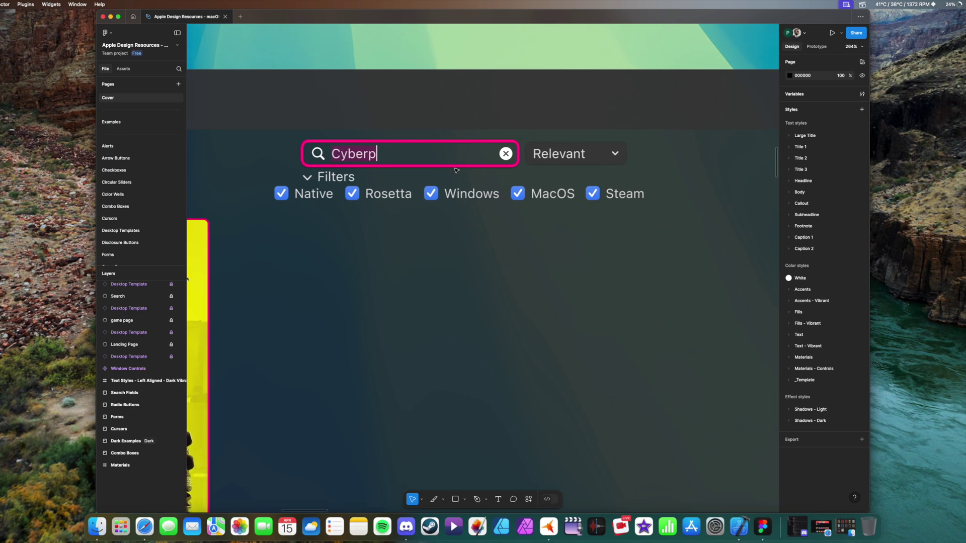
{"action": "scroll", "coordinate": [456, 170], "scroll_direction": "left", "scroll_amount": 1}
{"action": "scroll", "coordinate": [455, 170], "scroll_direction": "down", "scroll_amount": 8}
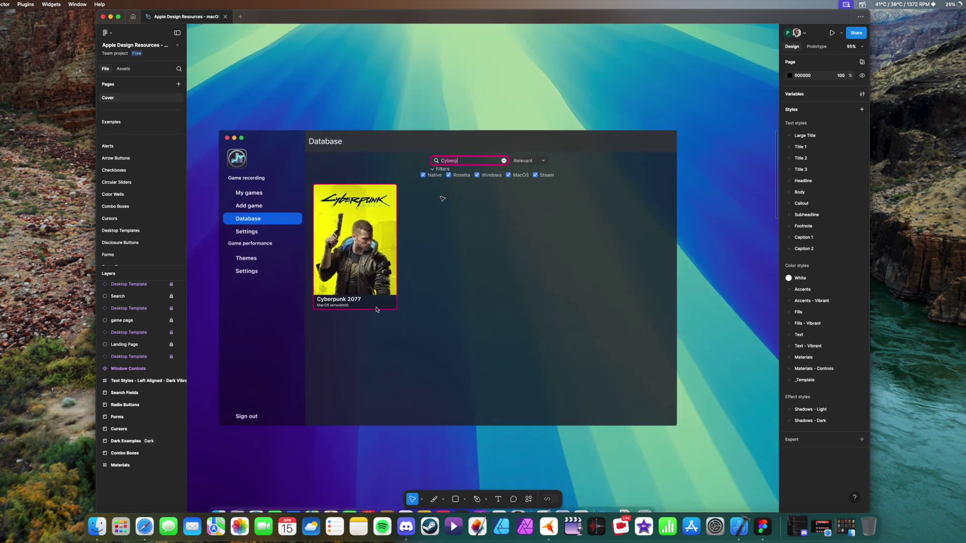
Step: Look over the whole Database page design, including the sidebar and the Cyberpunk 2077 result card
{"action": "scroll", "coordinate": [441, 201], "scroll_direction": "up", "scroll_amount": 3}
{"action": "scroll", "coordinate": [442, 200], "scroll_direction": "left", "scroll_amount": 2}
{"action": "scroll", "coordinate": [442, 201], "scroll_direction": "down", "scroll_amount": 1}
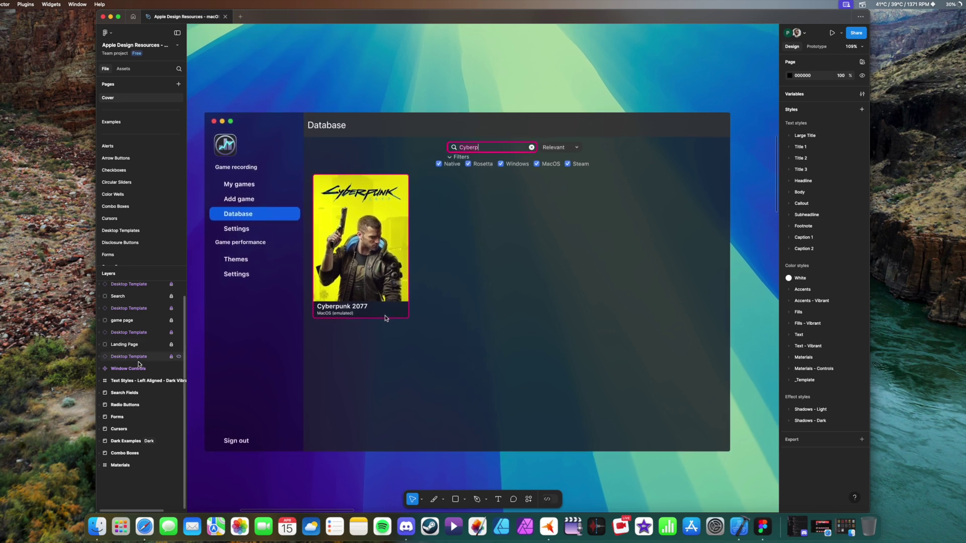
{"action": "scroll", "coordinate": [389, 315], "scroll_direction": "right", "scroll_amount": 1}
{"action": "scroll", "coordinate": [389, 314], "scroll_direction": "down", "scroll_amount": 1}
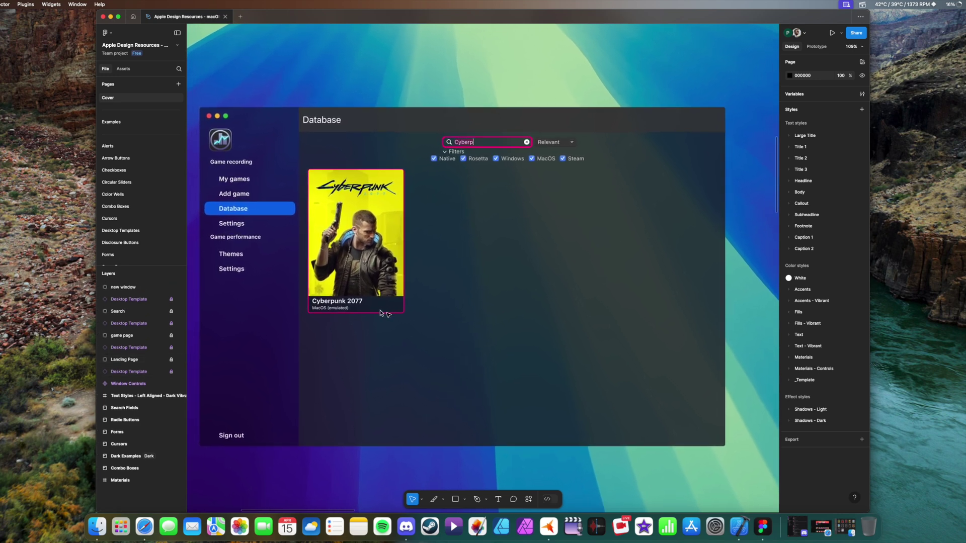
{"action": "scroll", "coordinate": [388, 314], "scroll_direction": "left", "scroll_amount": 2}
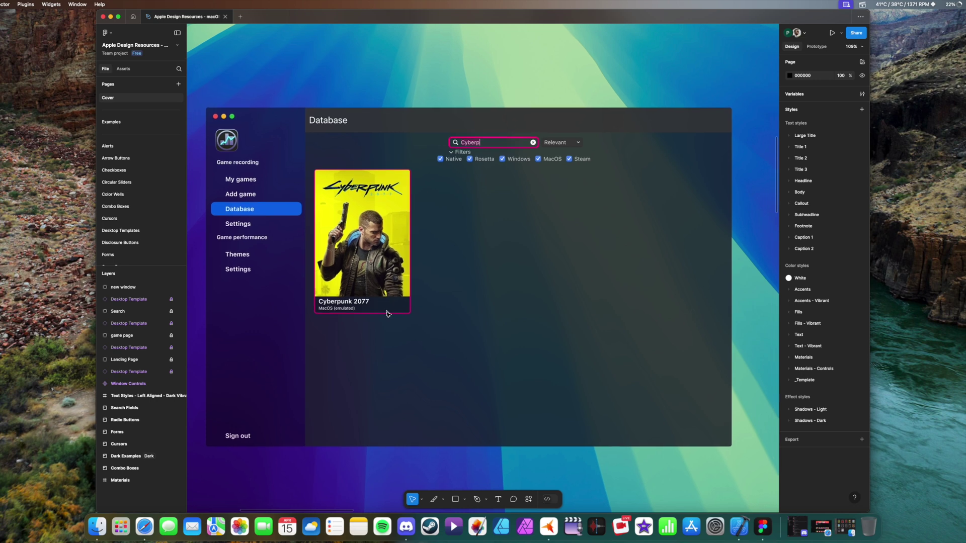
{"action": "scroll", "coordinate": [391, 313], "scroll_direction": "right", "scroll_amount": 2}
{"action": "scroll", "coordinate": [391, 313], "scroll_direction": "up", "scroll_amount": 1}
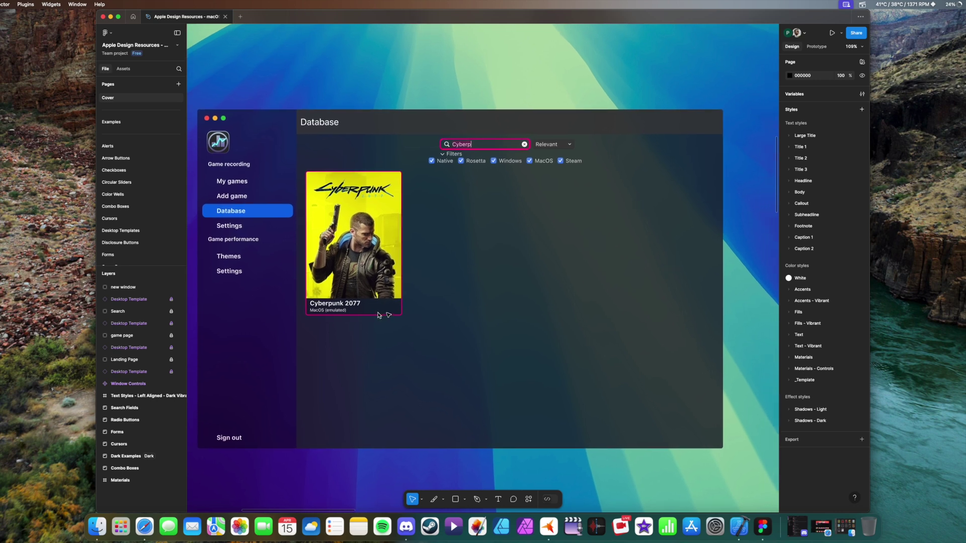
{"action": "scroll", "coordinate": [388, 314], "scroll_direction": "down", "scroll_amount": 3}
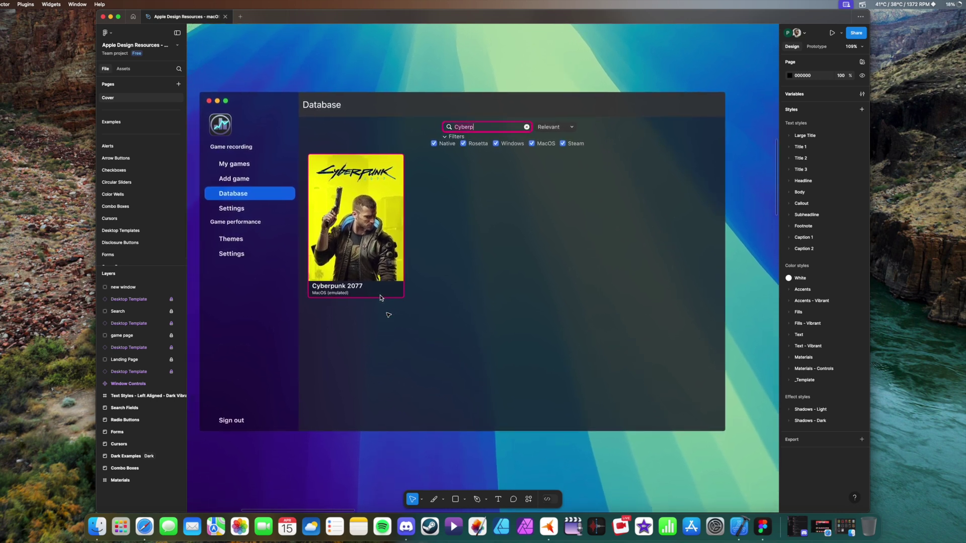
{"action": "scroll", "coordinate": [388, 315], "scroll_direction": "up", "scroll_amount": 2}
{"action": "scroll", "coordinate": [389, 314], "scroll_direction": "left", "scroll_amount": 1}
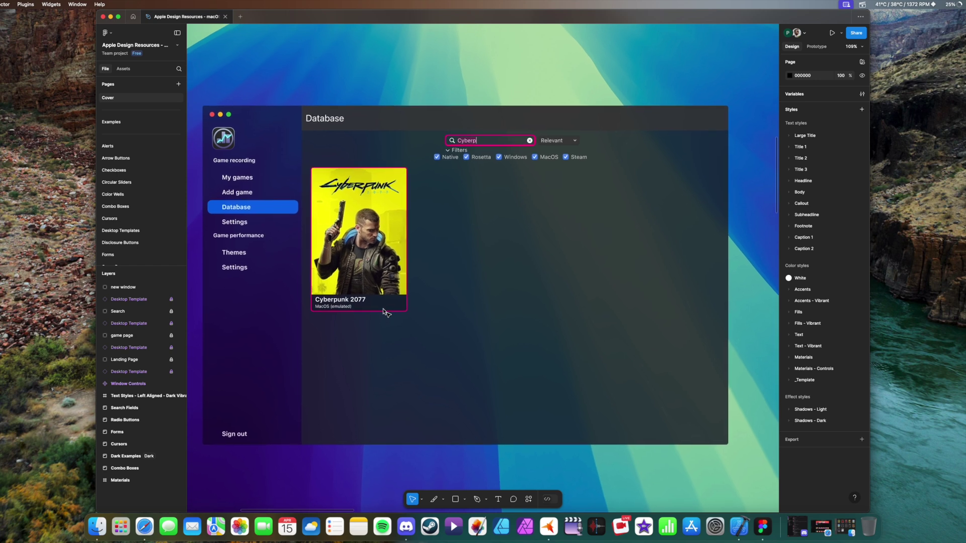
{"action": "scroll", "coordinate": [386, 307], "scroll_direction": "up", "scroll_amount": 2}
Step: Bring the finished game page, Database and Landing Page designs into view together
{"action": "scroll", "coordinate": [475, 263], "scroll_direction": "down", "scroll_amount": 10}
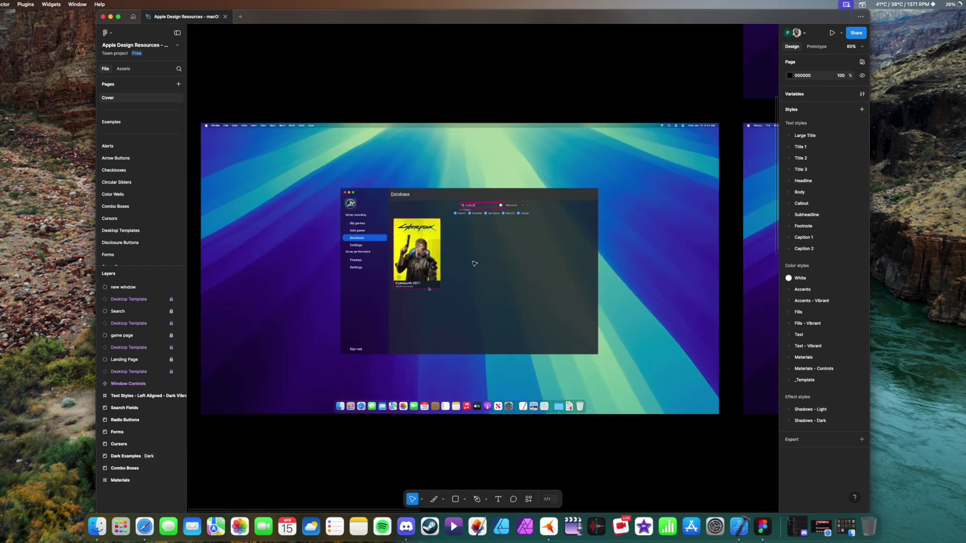
{"action": "scroll", "coordinate": [474, 264], "scroll_direction": "right", "scroll_amount": 4}
{"action": "scroll", "coordinate": [474, 263], "scroll_direction": "up", "scroll_amount": 1}
{"action": "scroll", "coordinate": [473, 263], "scroll_direction": "right", "scroll_amount": 4}
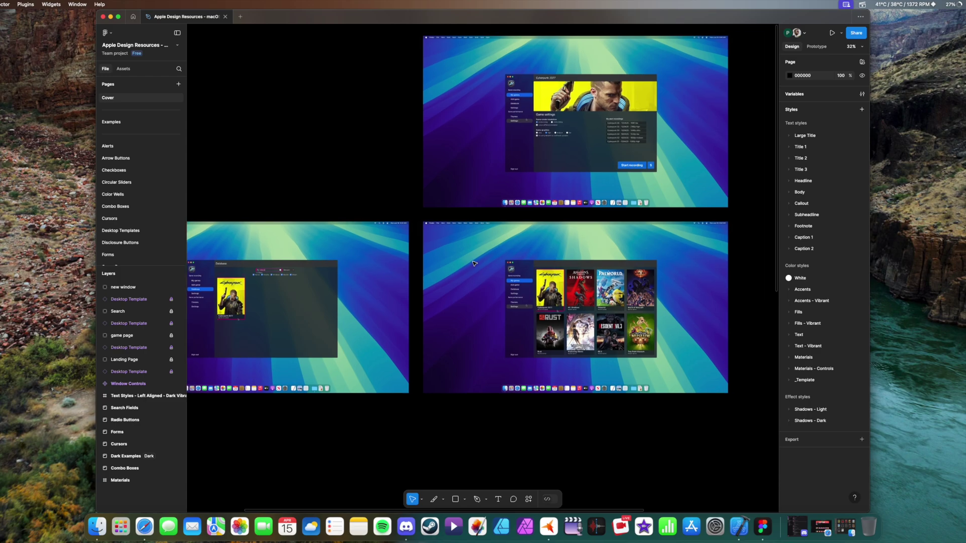